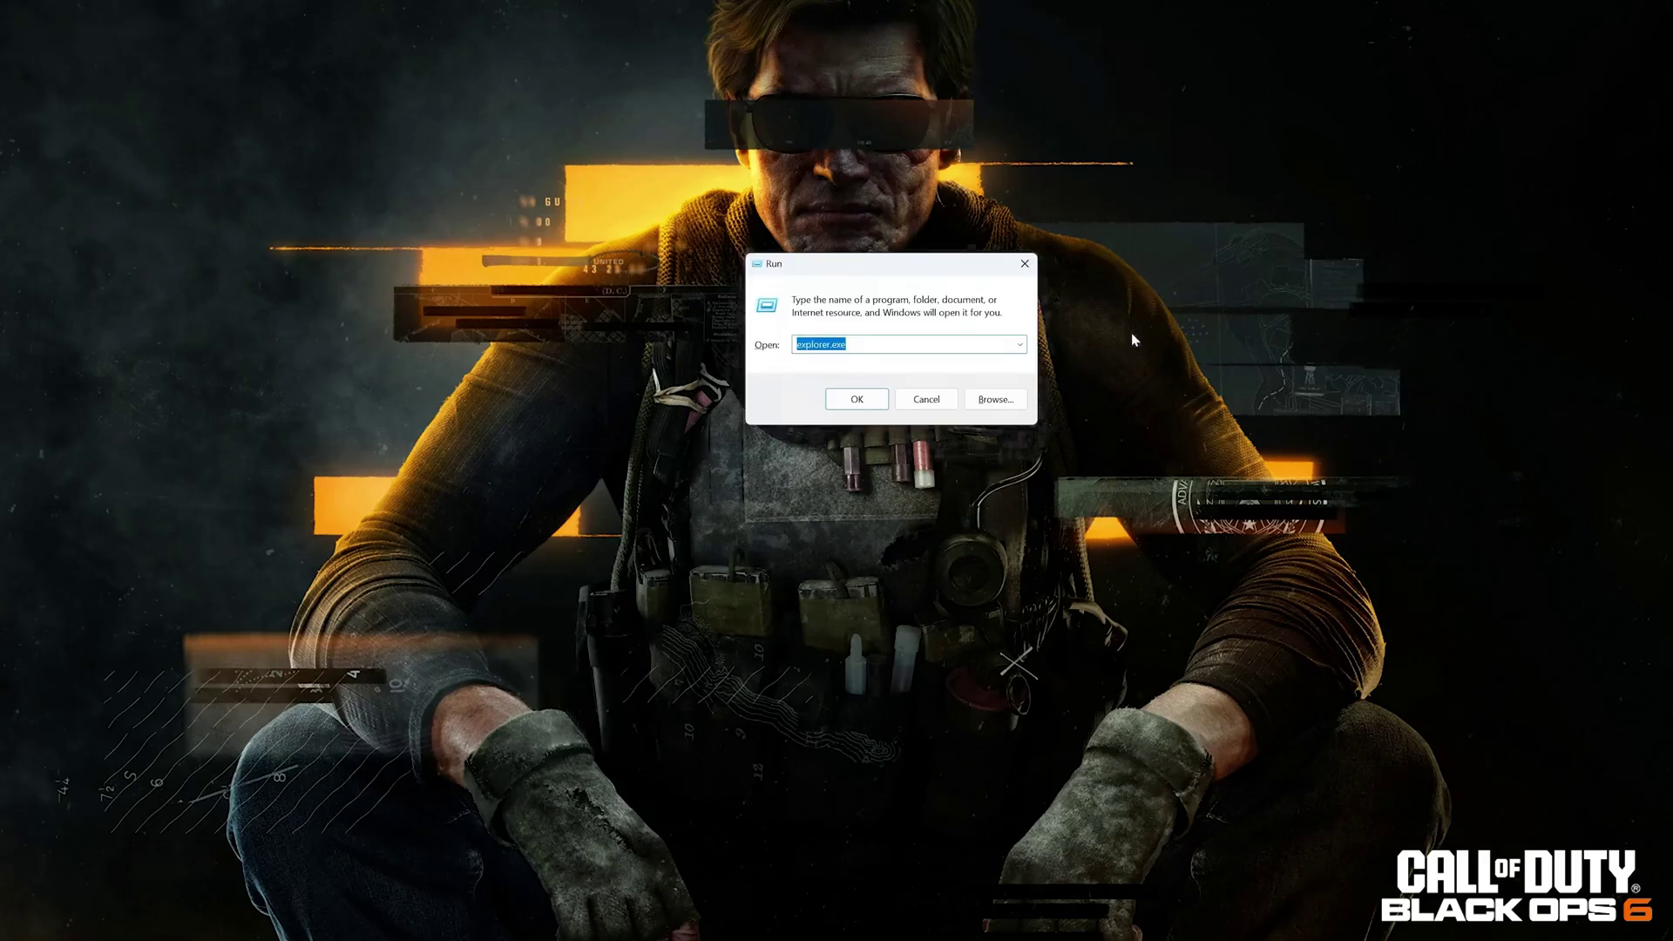
type("devm")
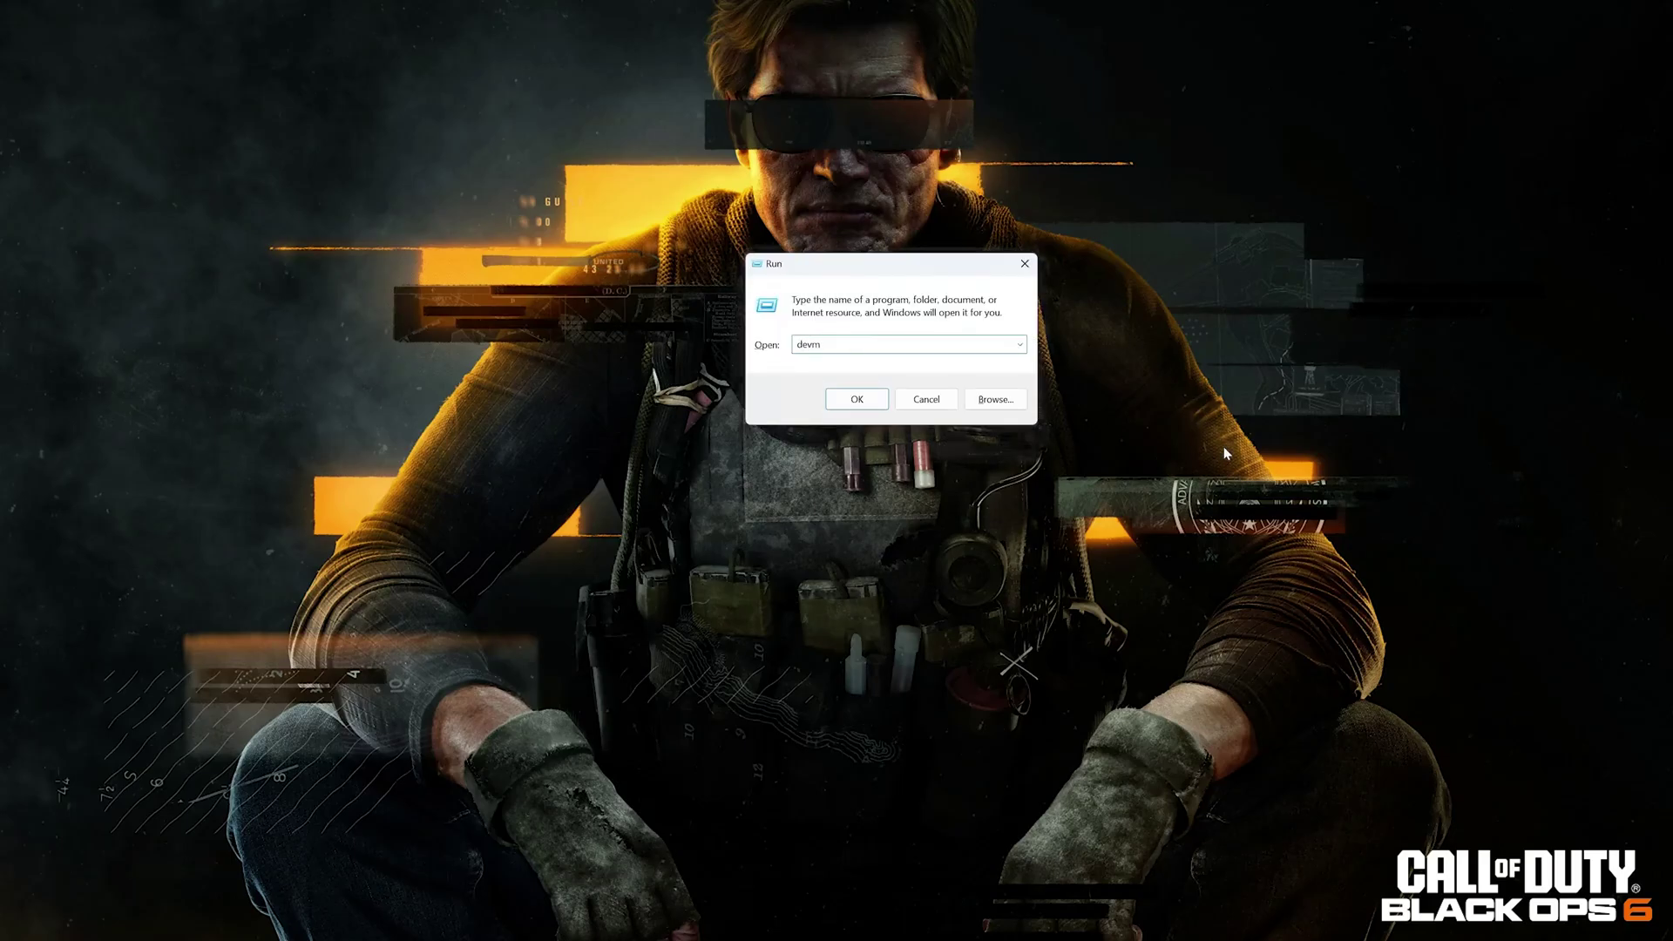
type("gmt.msc")
Run devmgmt.msc from the Run dialog to open Device Manager.
key("Return")
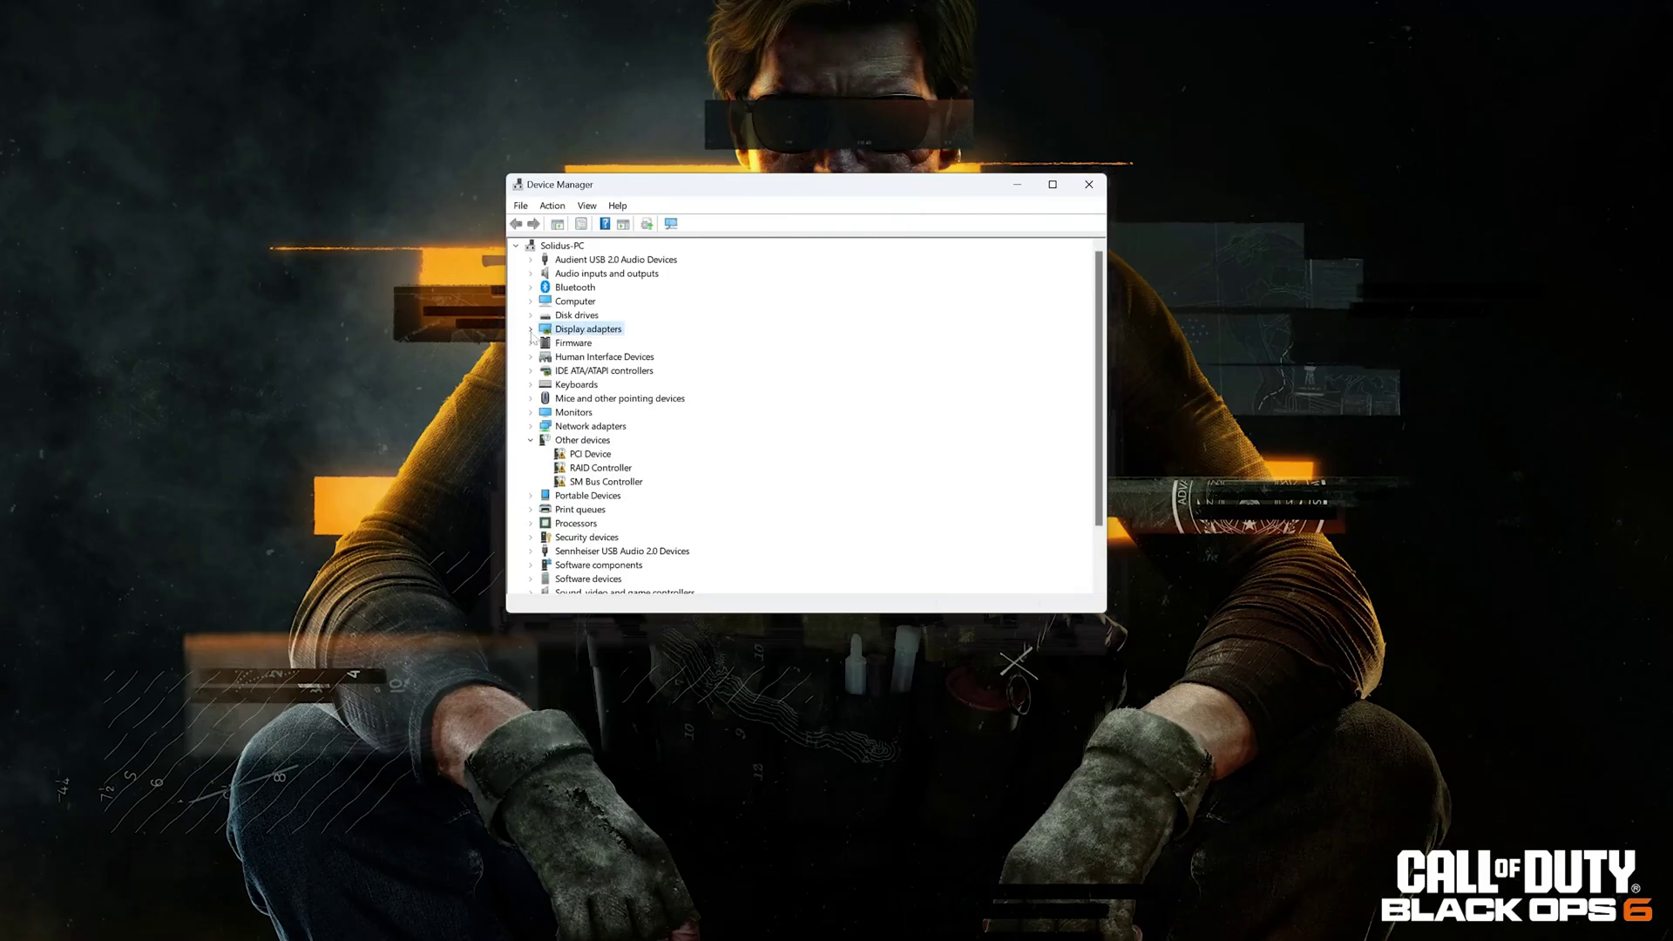
Confirm the RTX 4090 driver is up to date via automatic search, then check Windows Update.
left_click(532, 329)
left_click(590, 344)
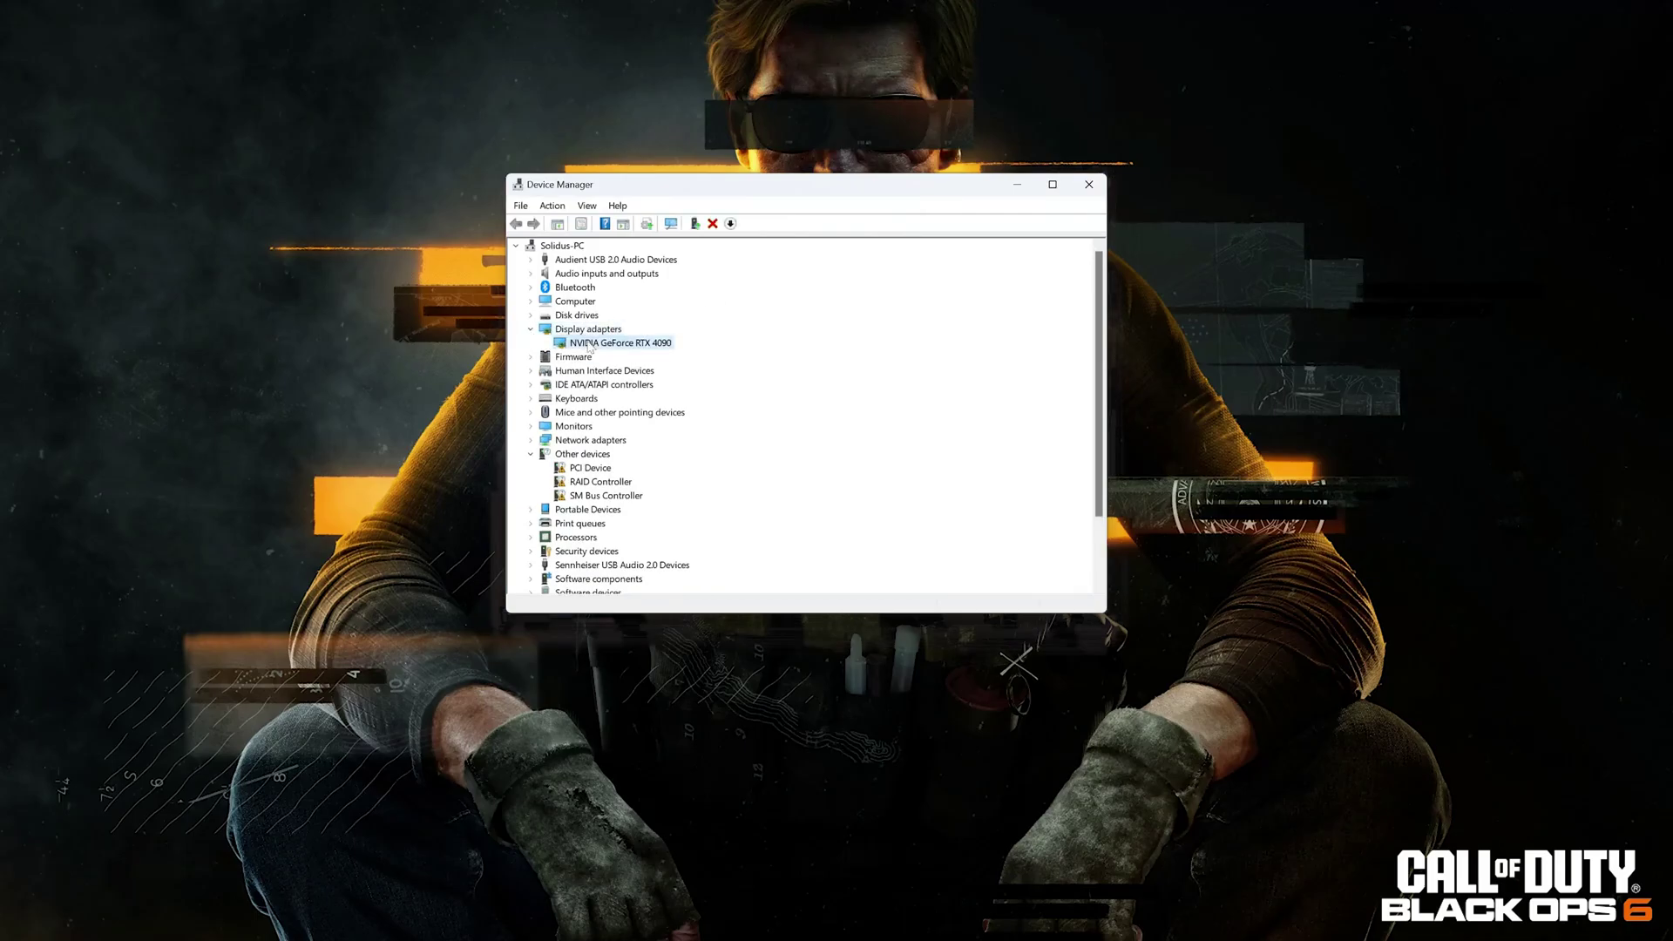
right_click(591, 344)
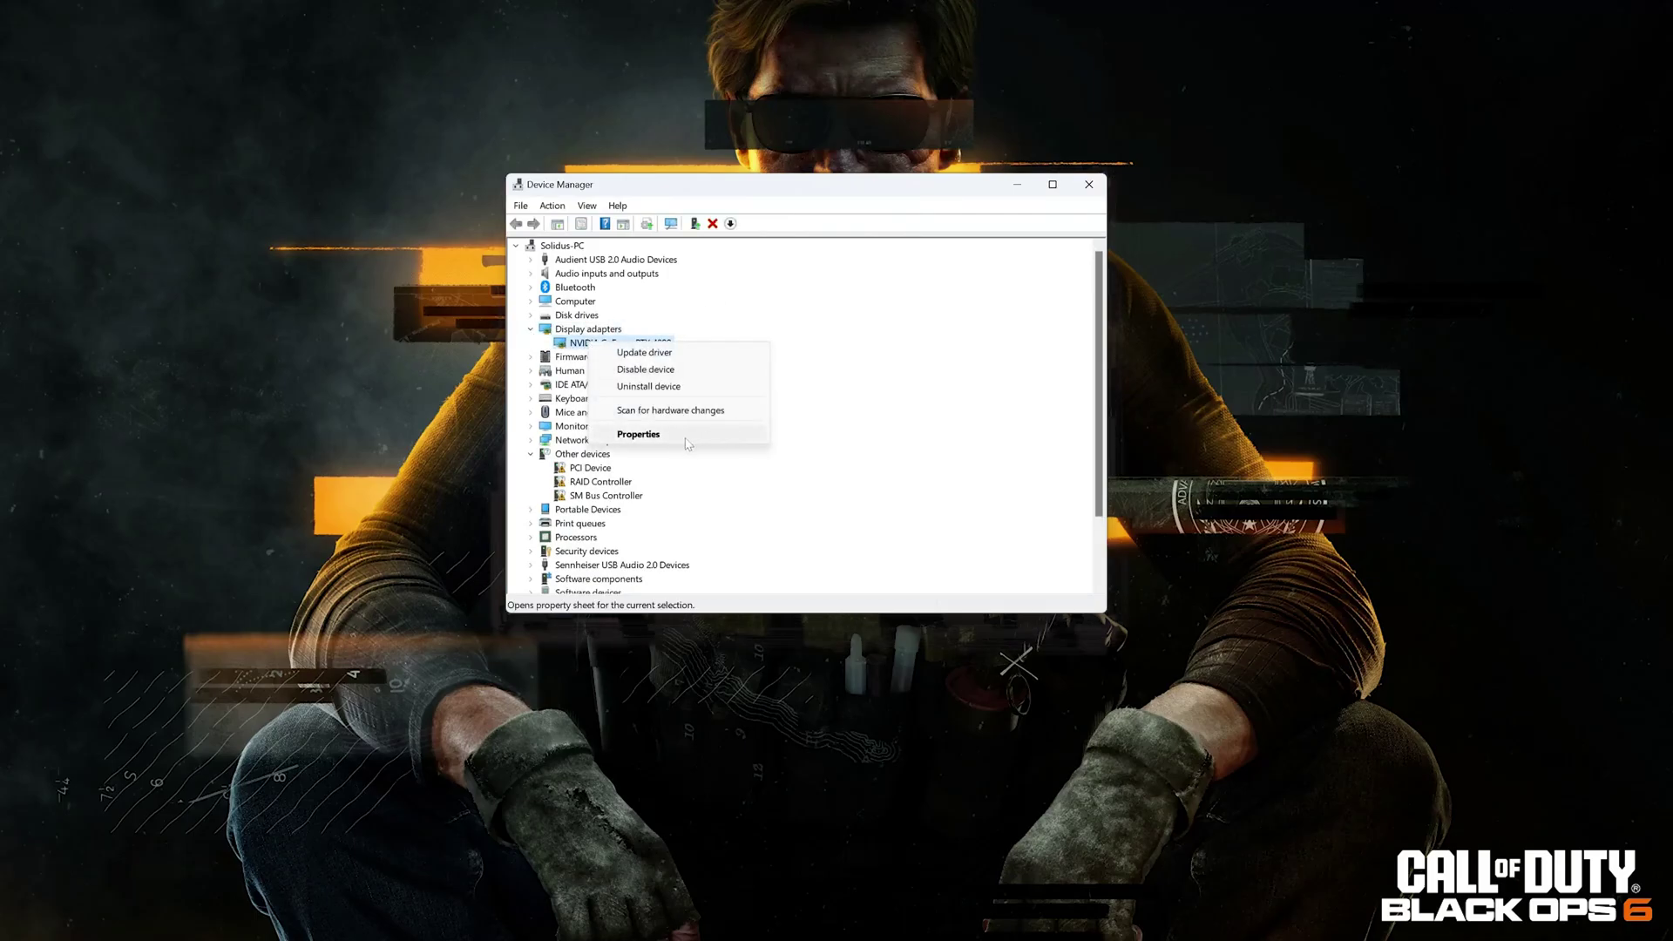
left_click(686, 443)
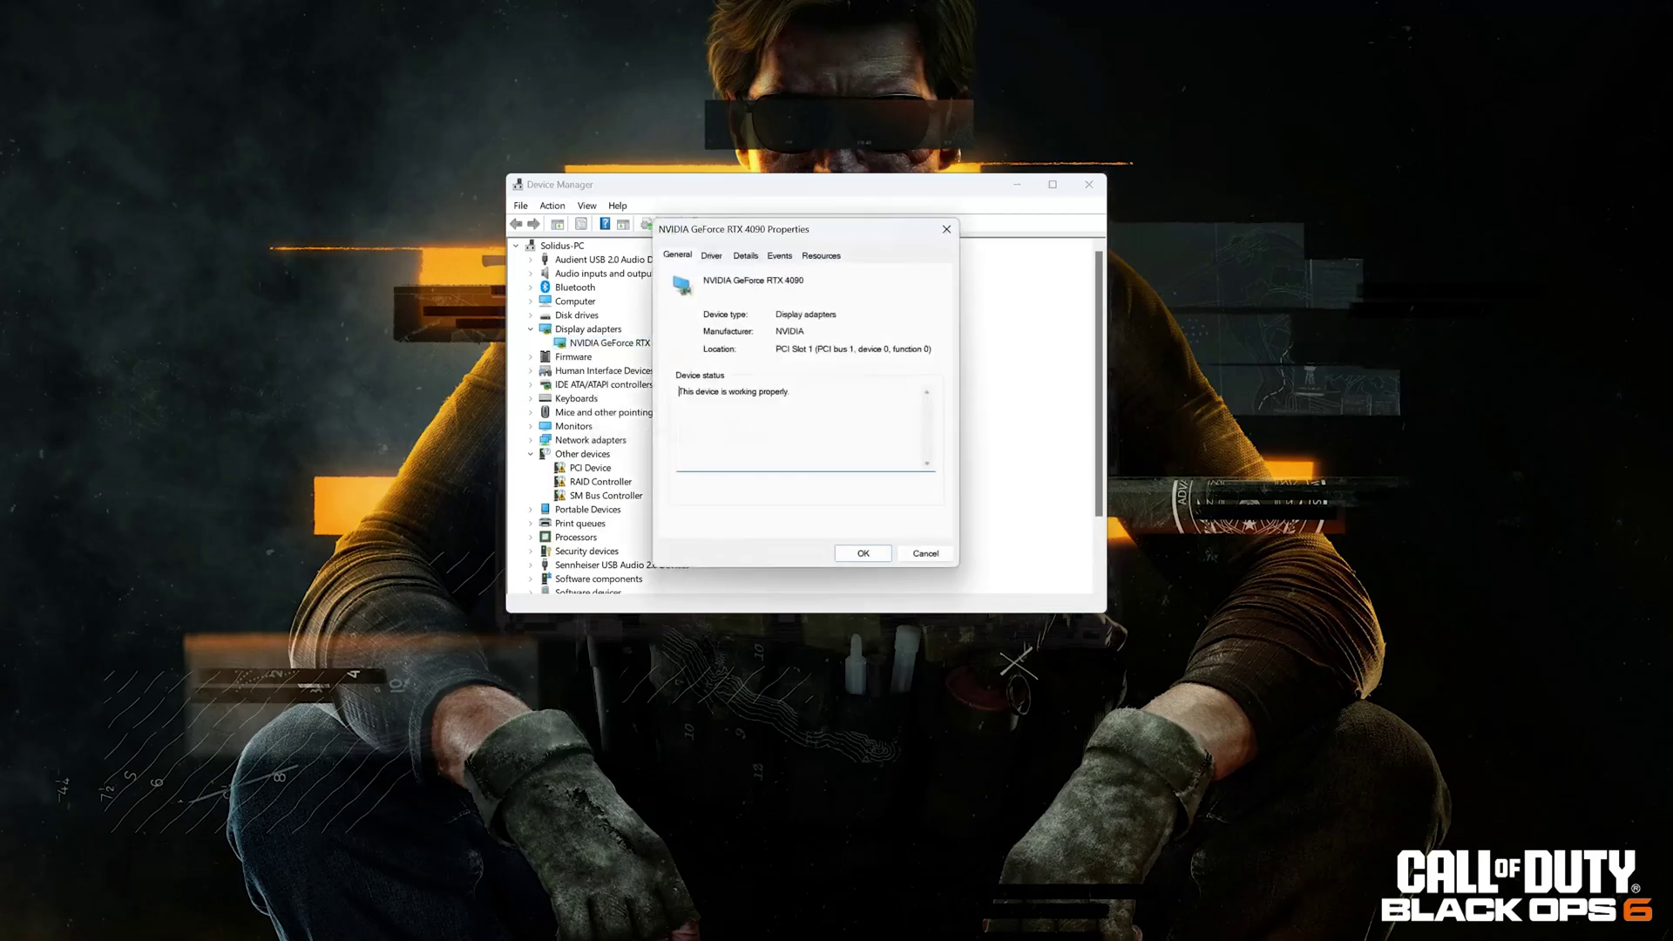
left_click(717, 256)
left_click(717, 428)
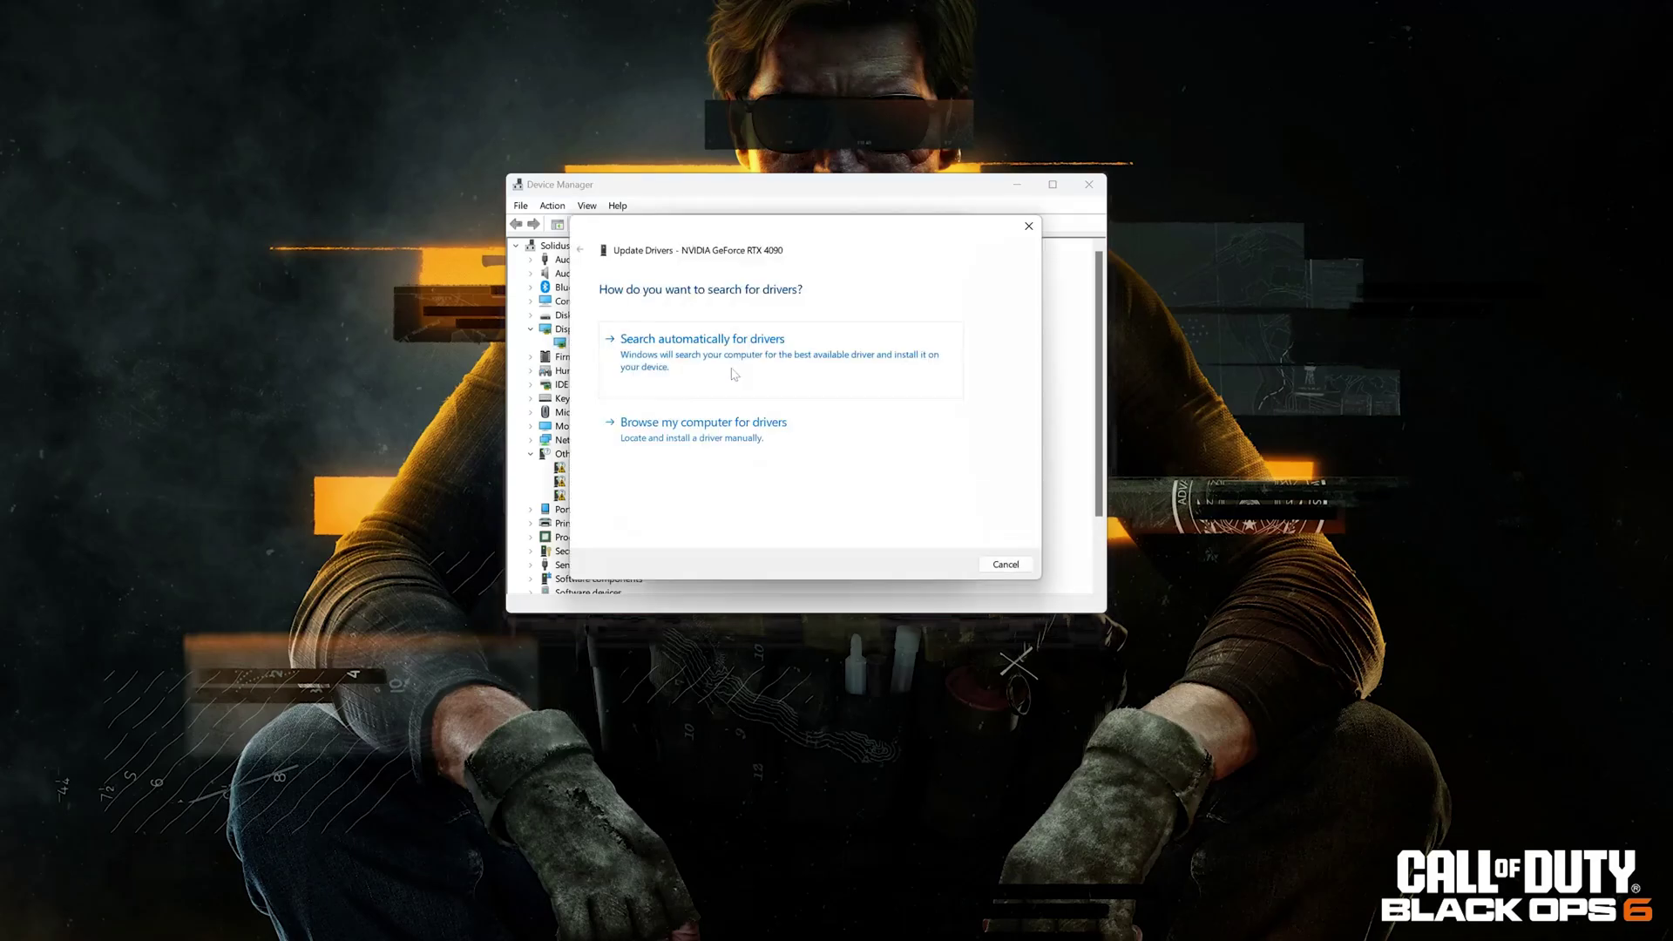
left_click(796, 368)
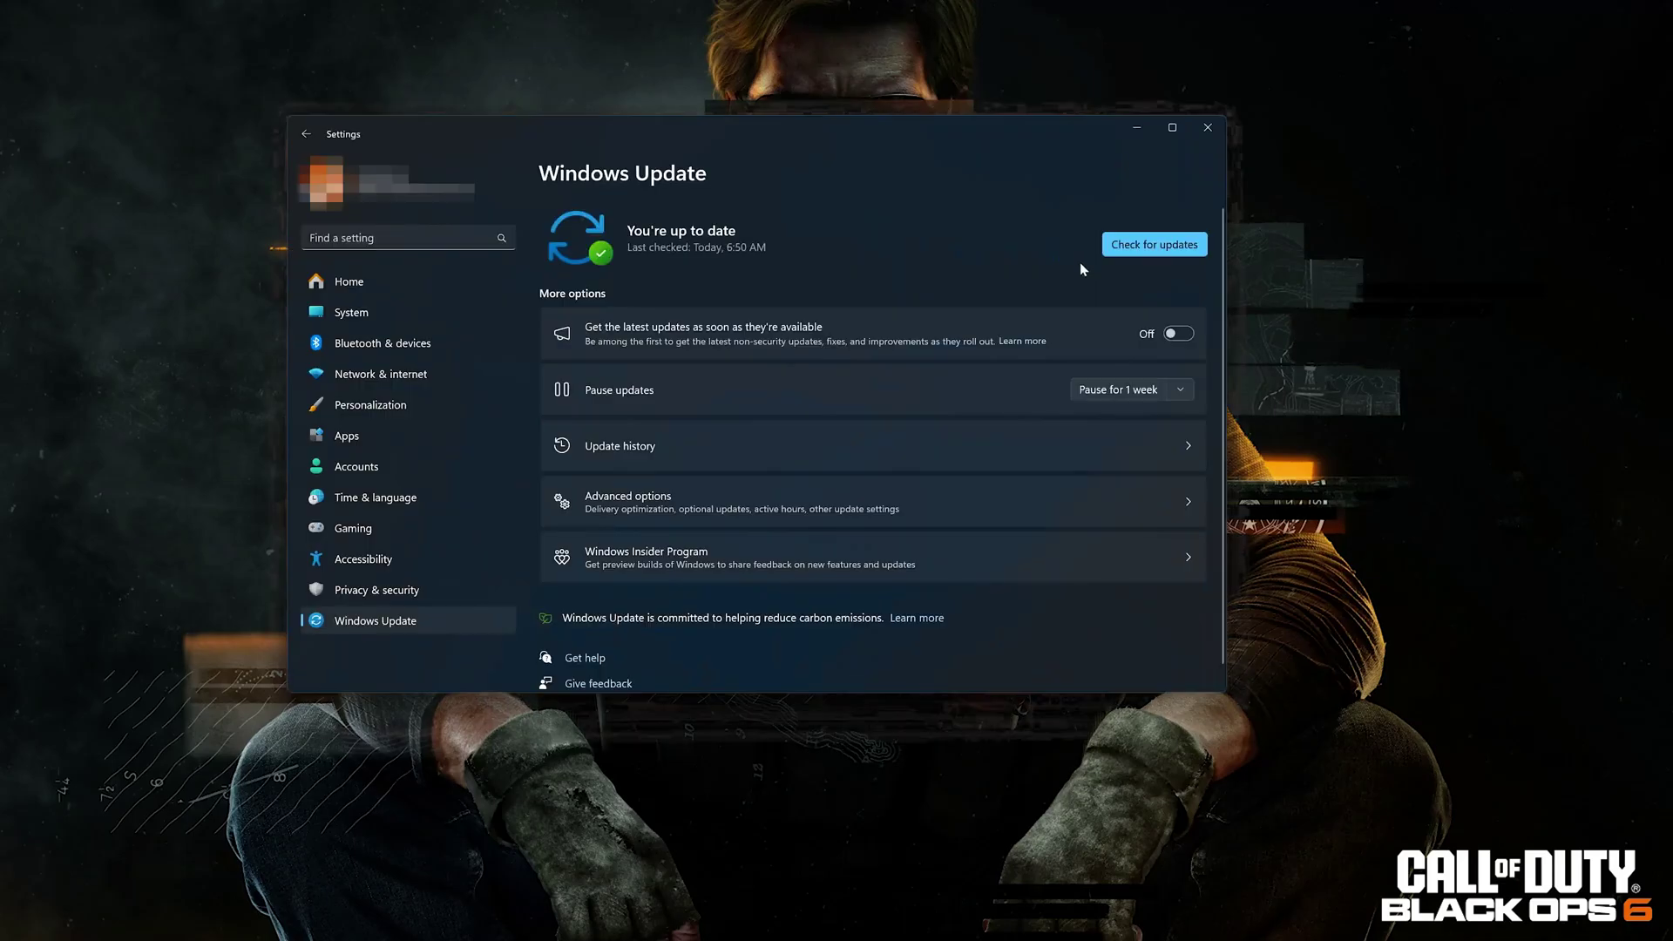
left_click(1153, 245)
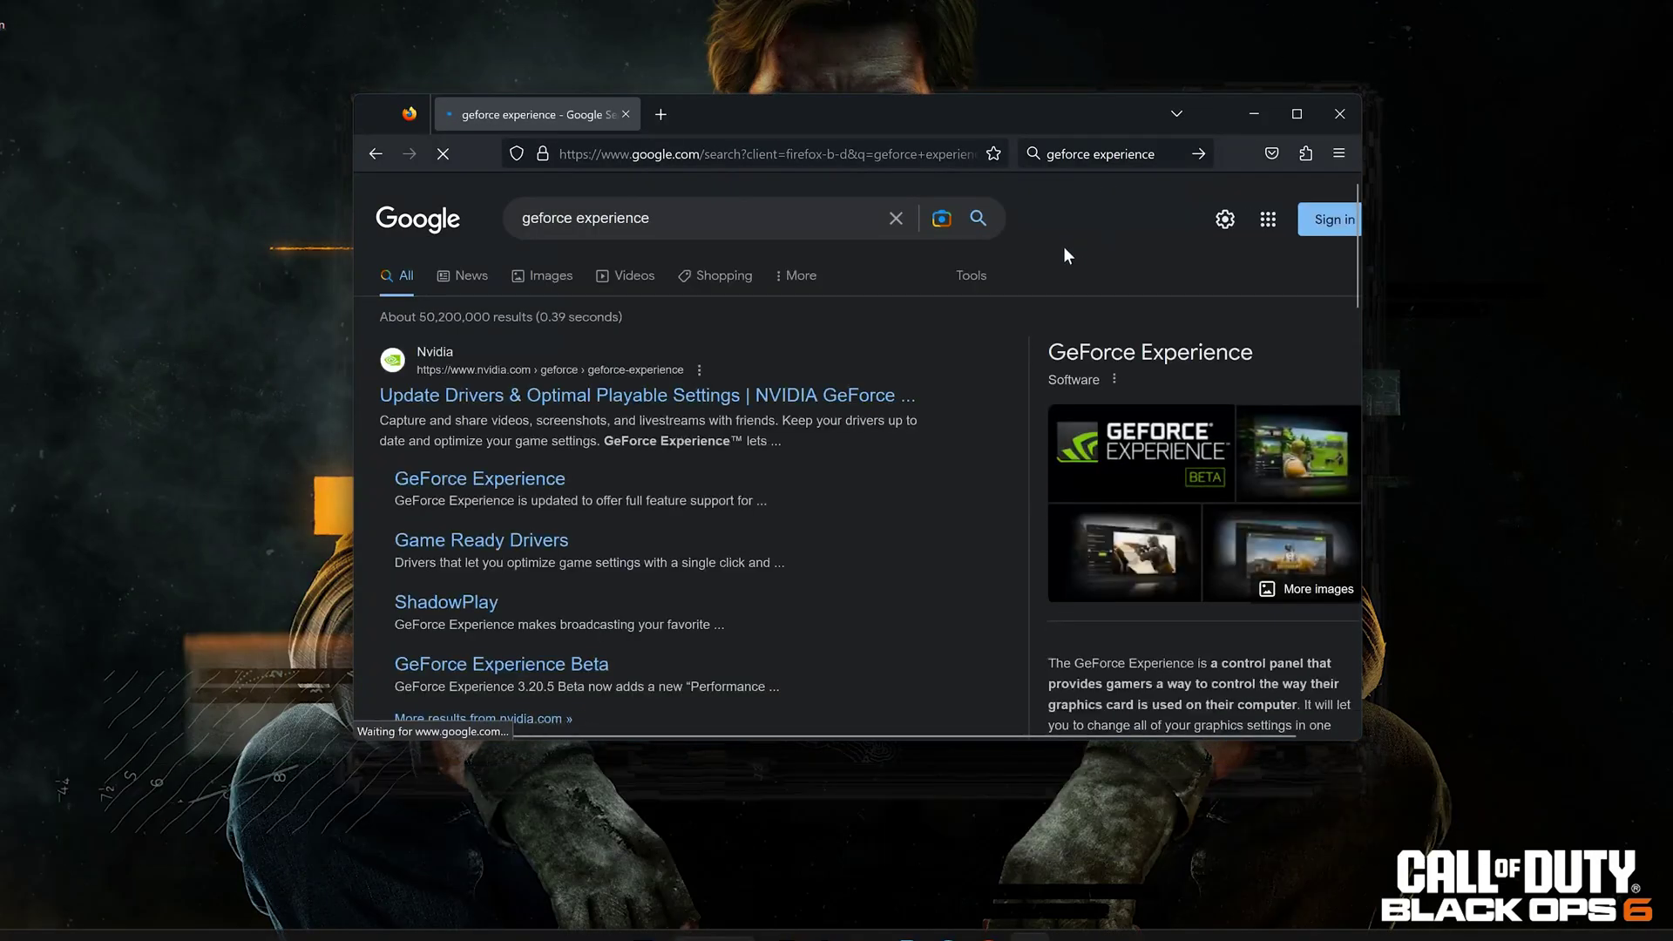
scroll(625, 303, "down", 1)
Download GeForce Experience from NVIDIA's site and run its installer, approving the UAC prompt.
left_click(625, 302)
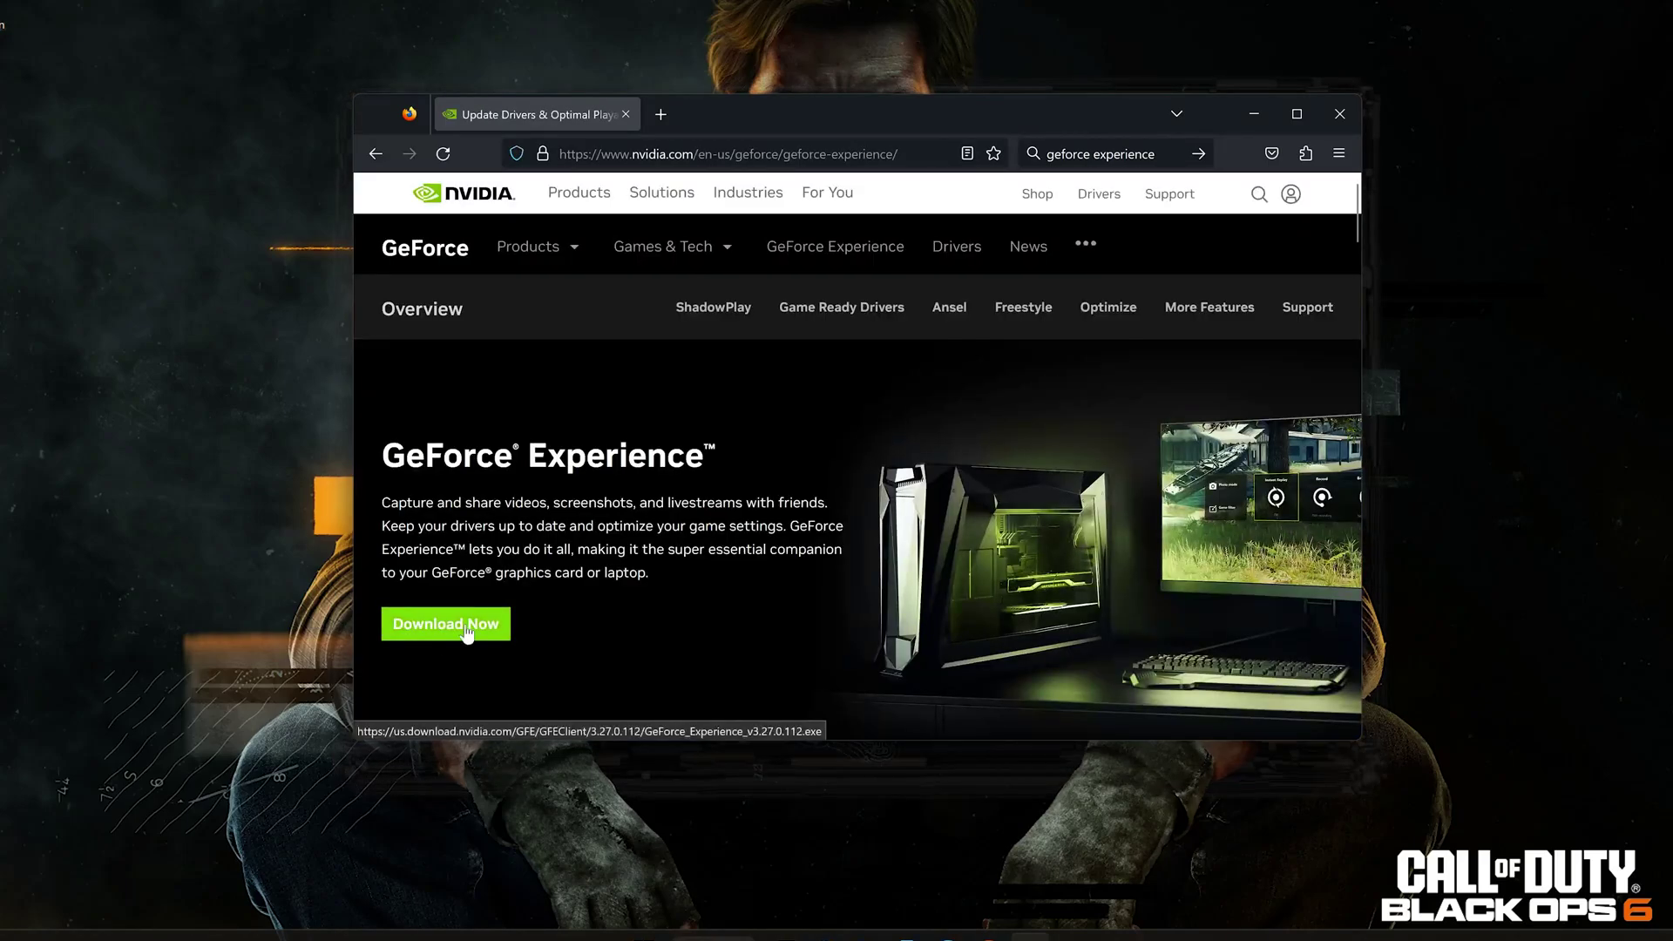
left_click(466, 635)
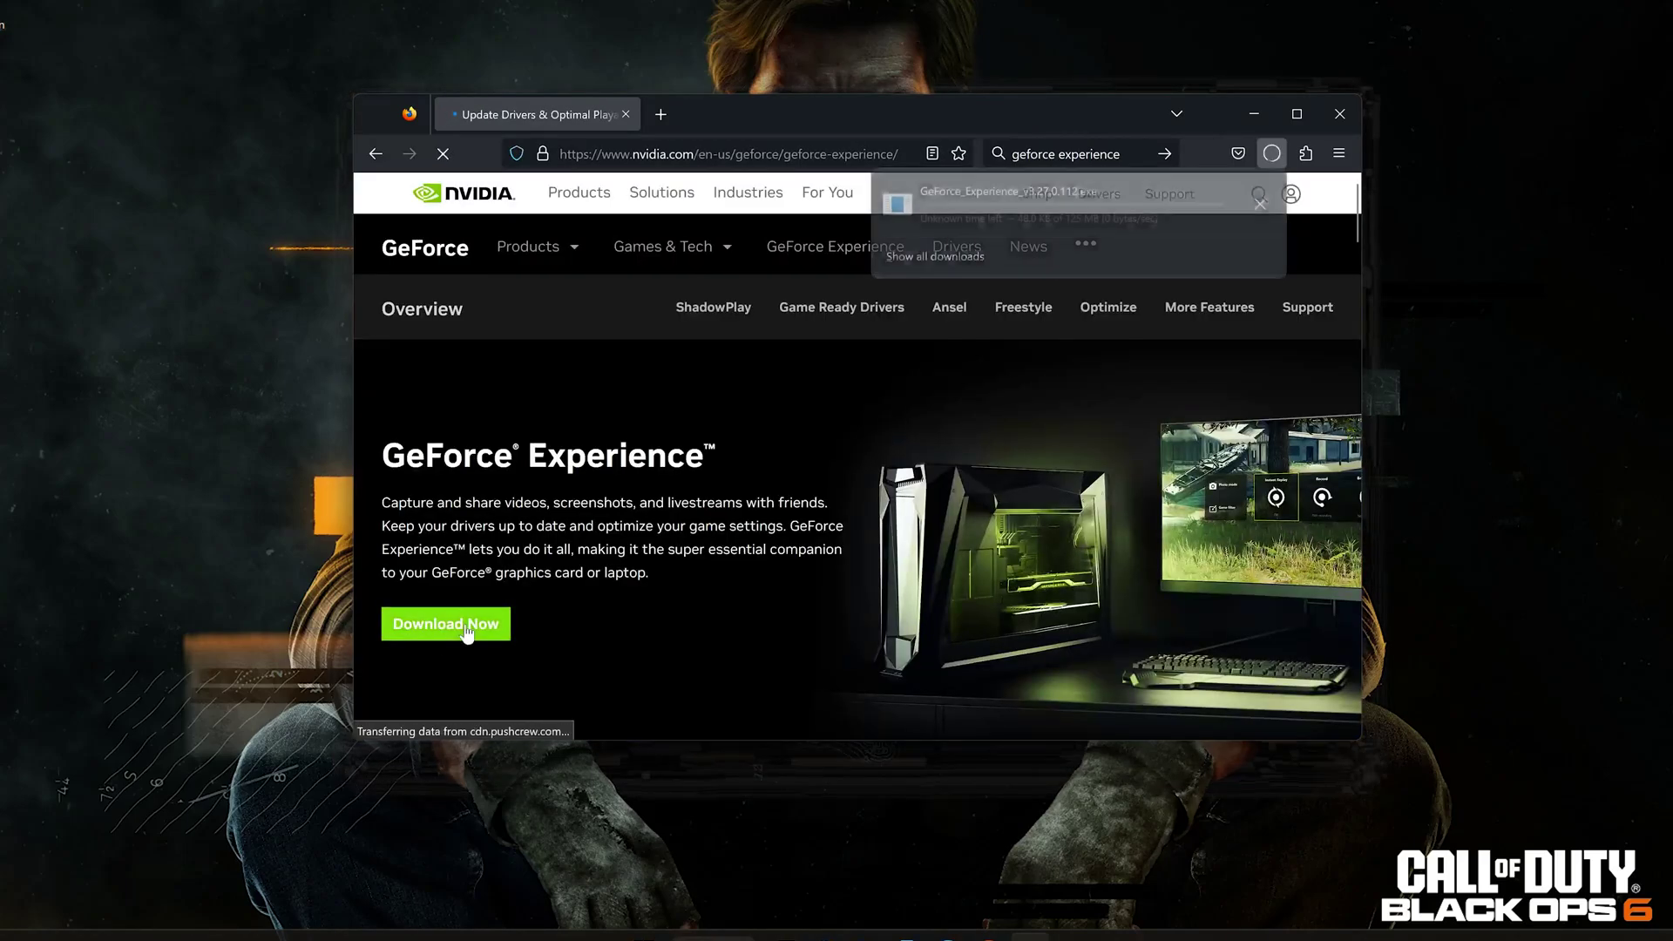
left_click(1007, 202)
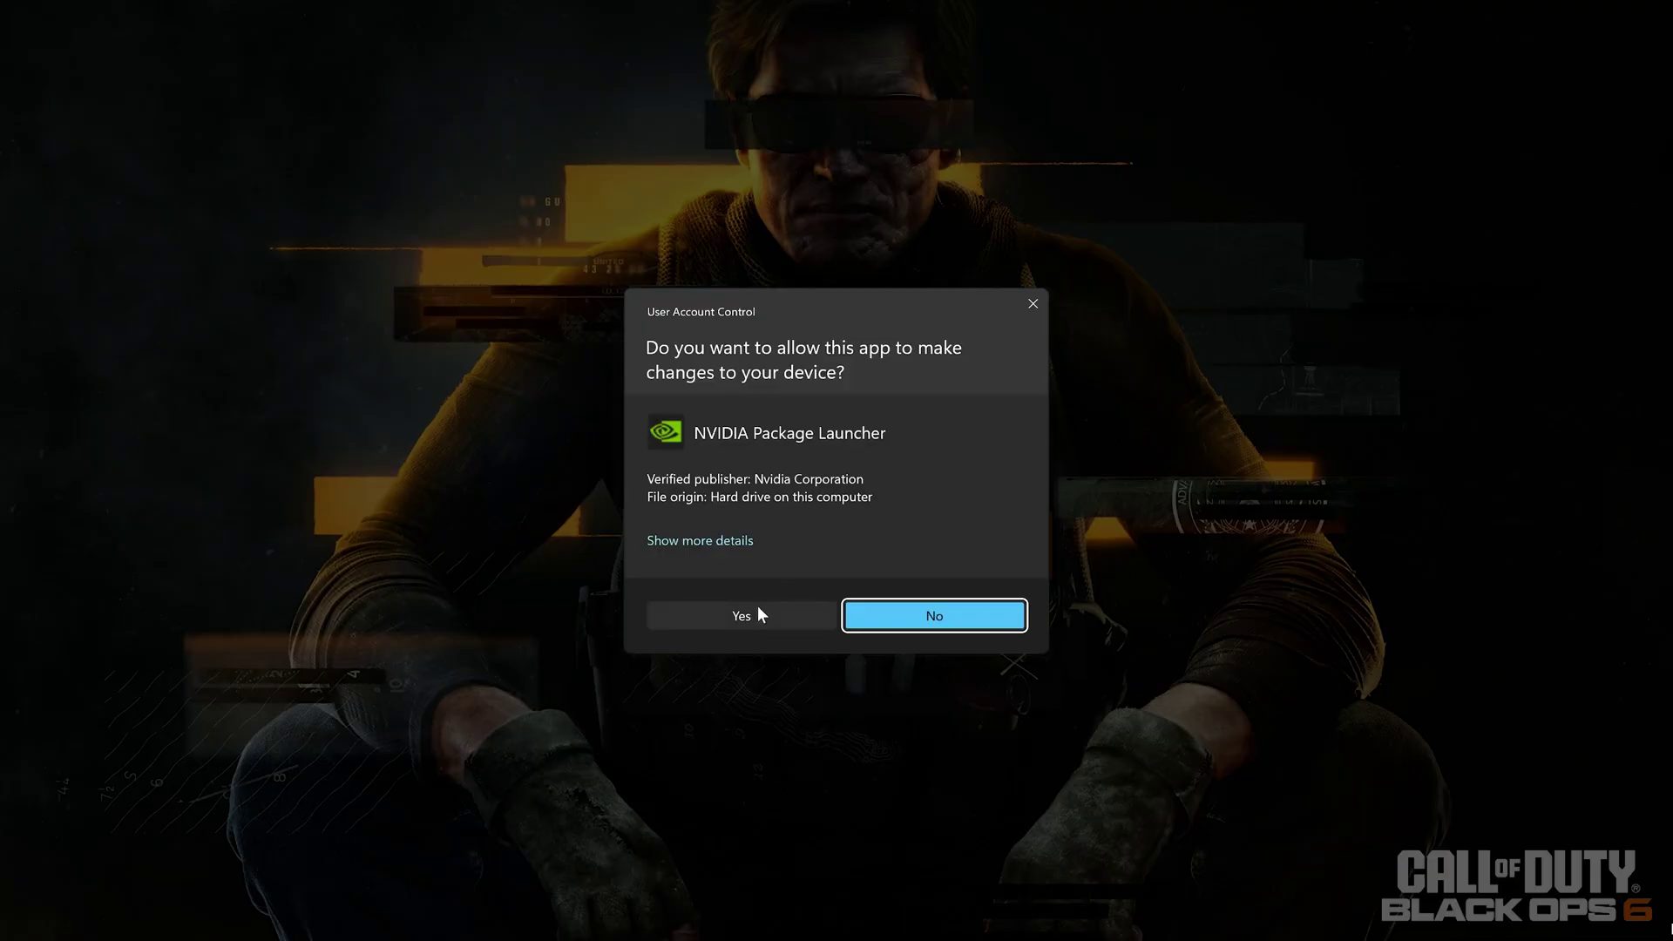
left_click(758, 604)
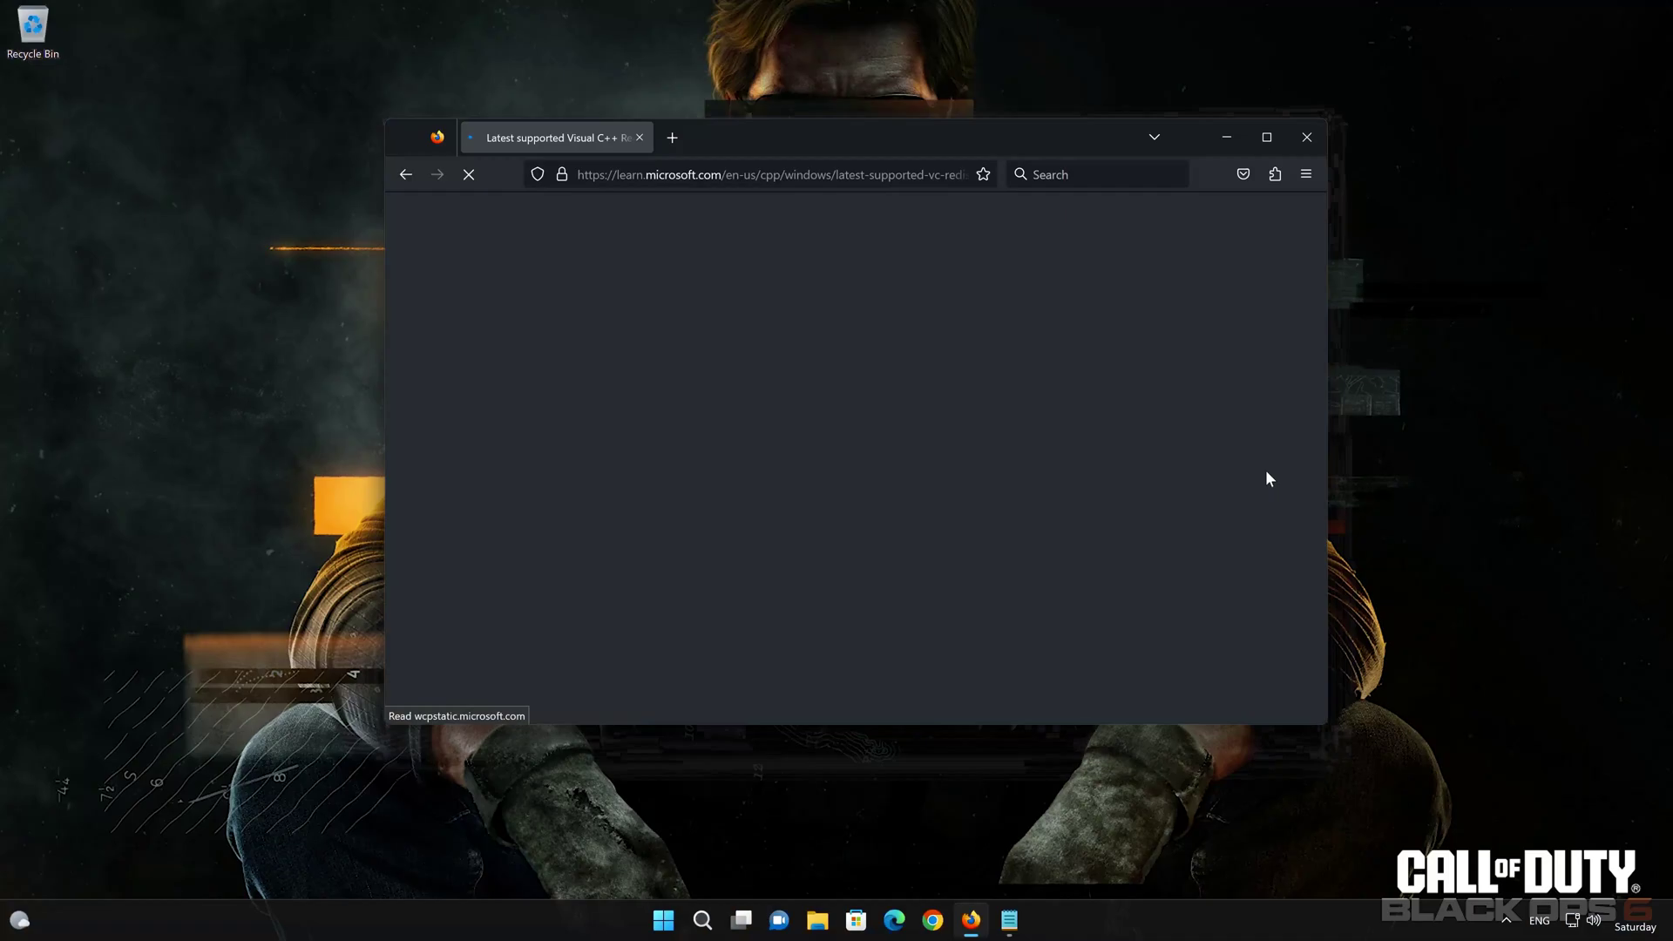
scroll(1179, 529, "down", 3)
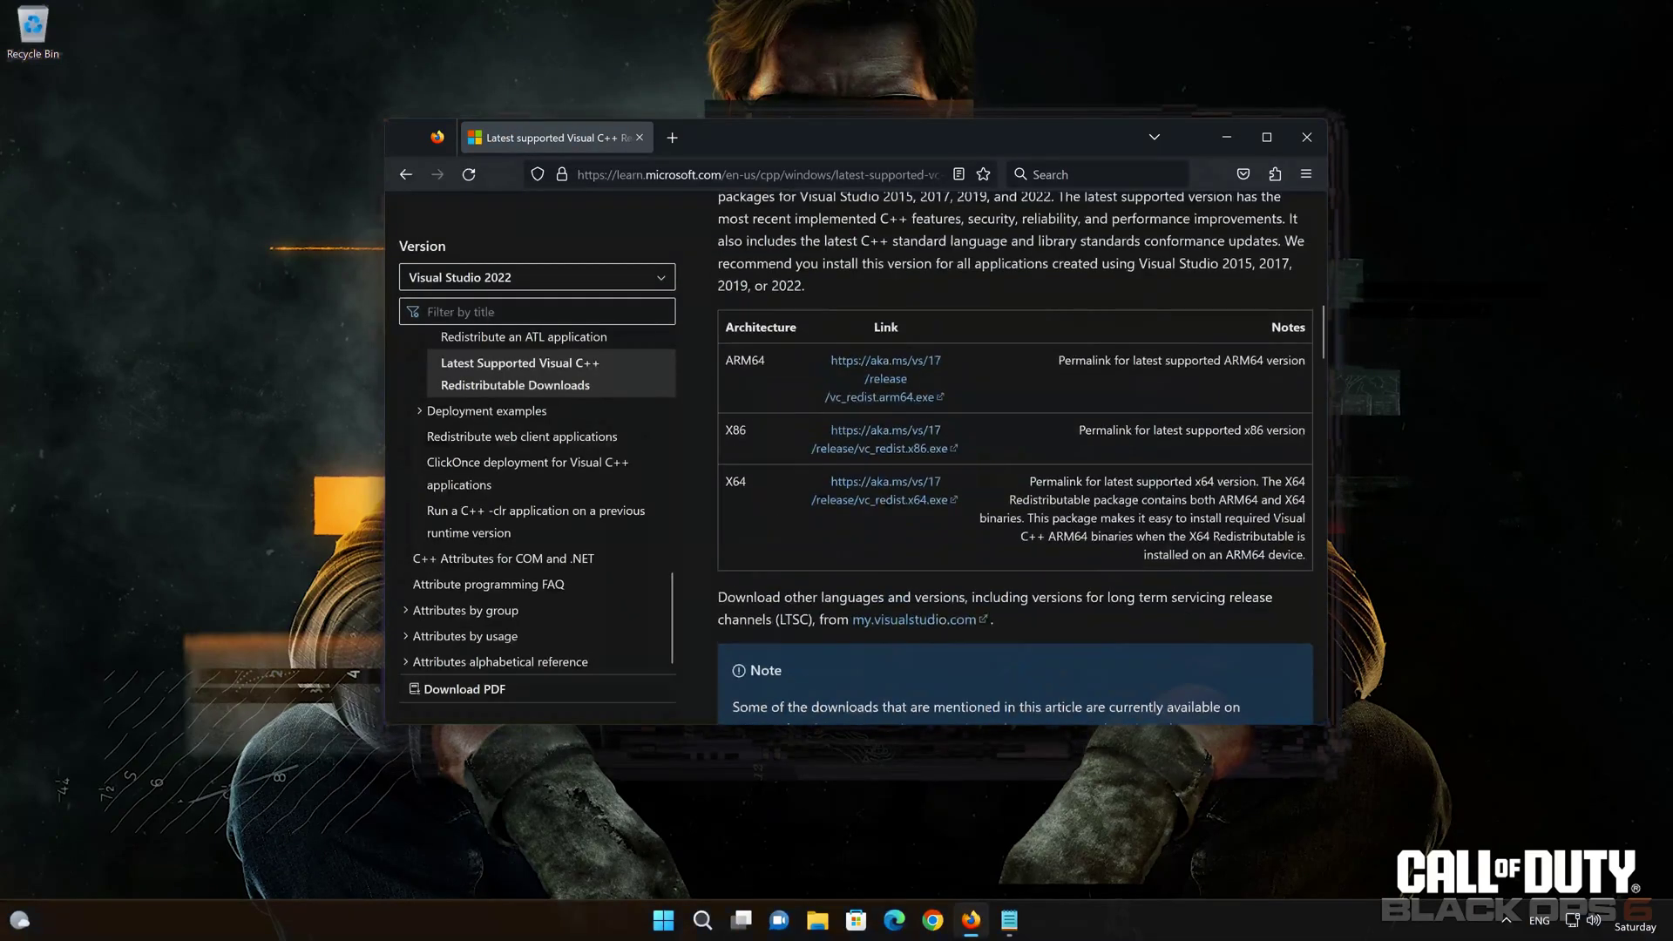
Download the x86 and x64 vc_redist installers, then minimize Firefox.
left_click(889, 447)
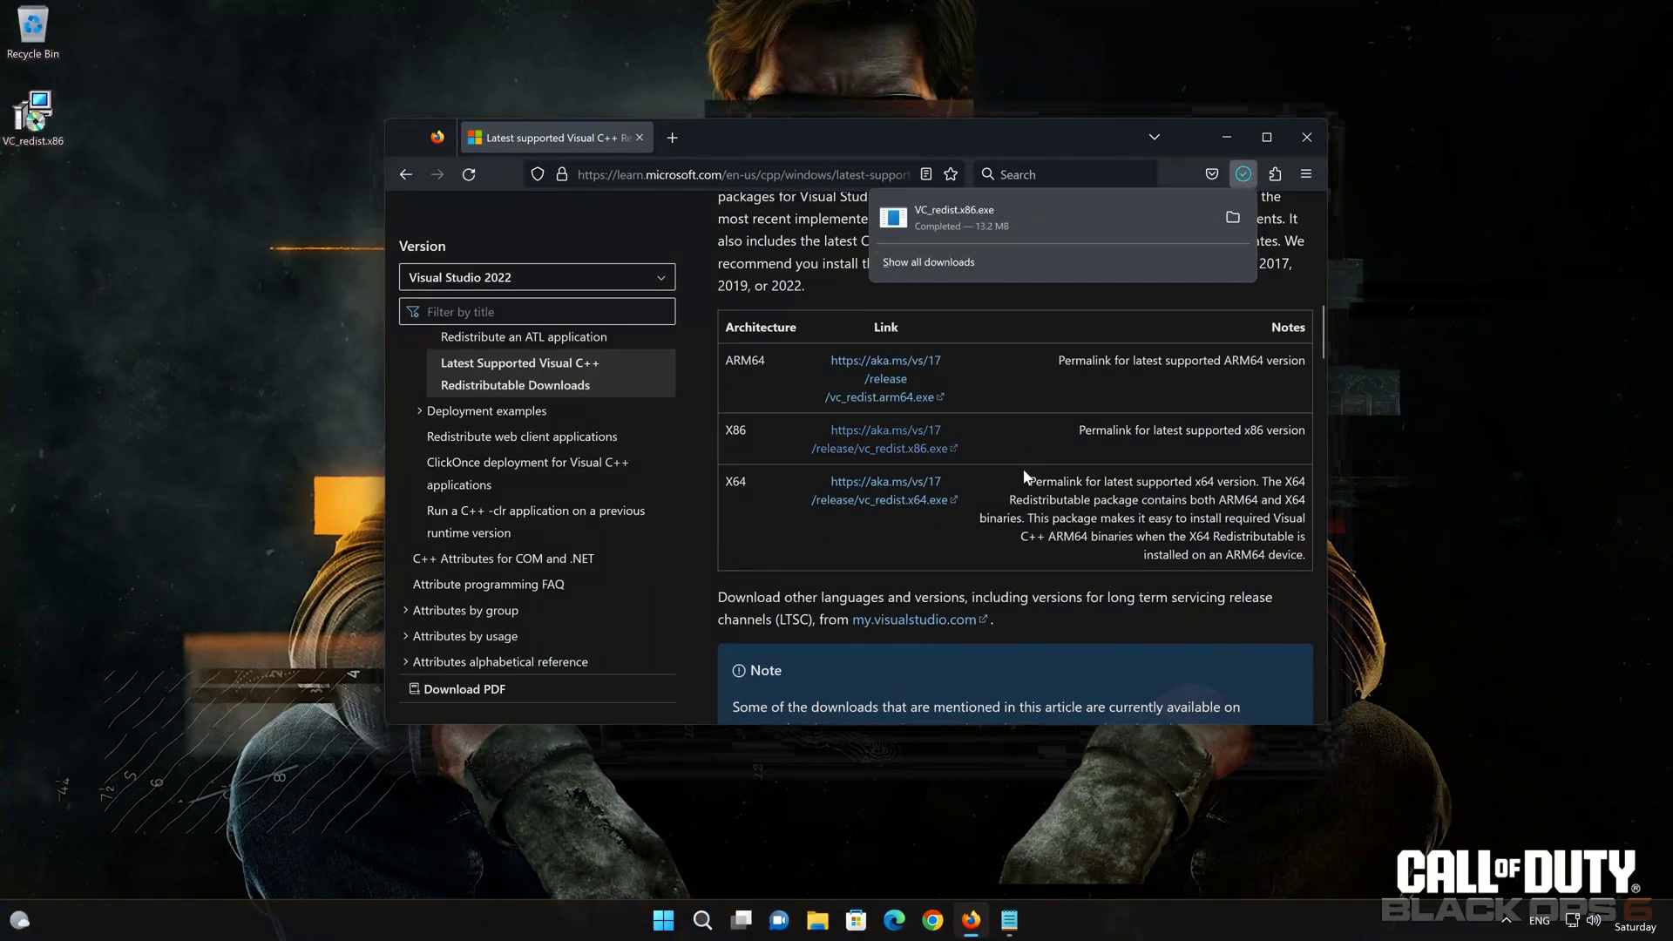
left_click(944, 499)
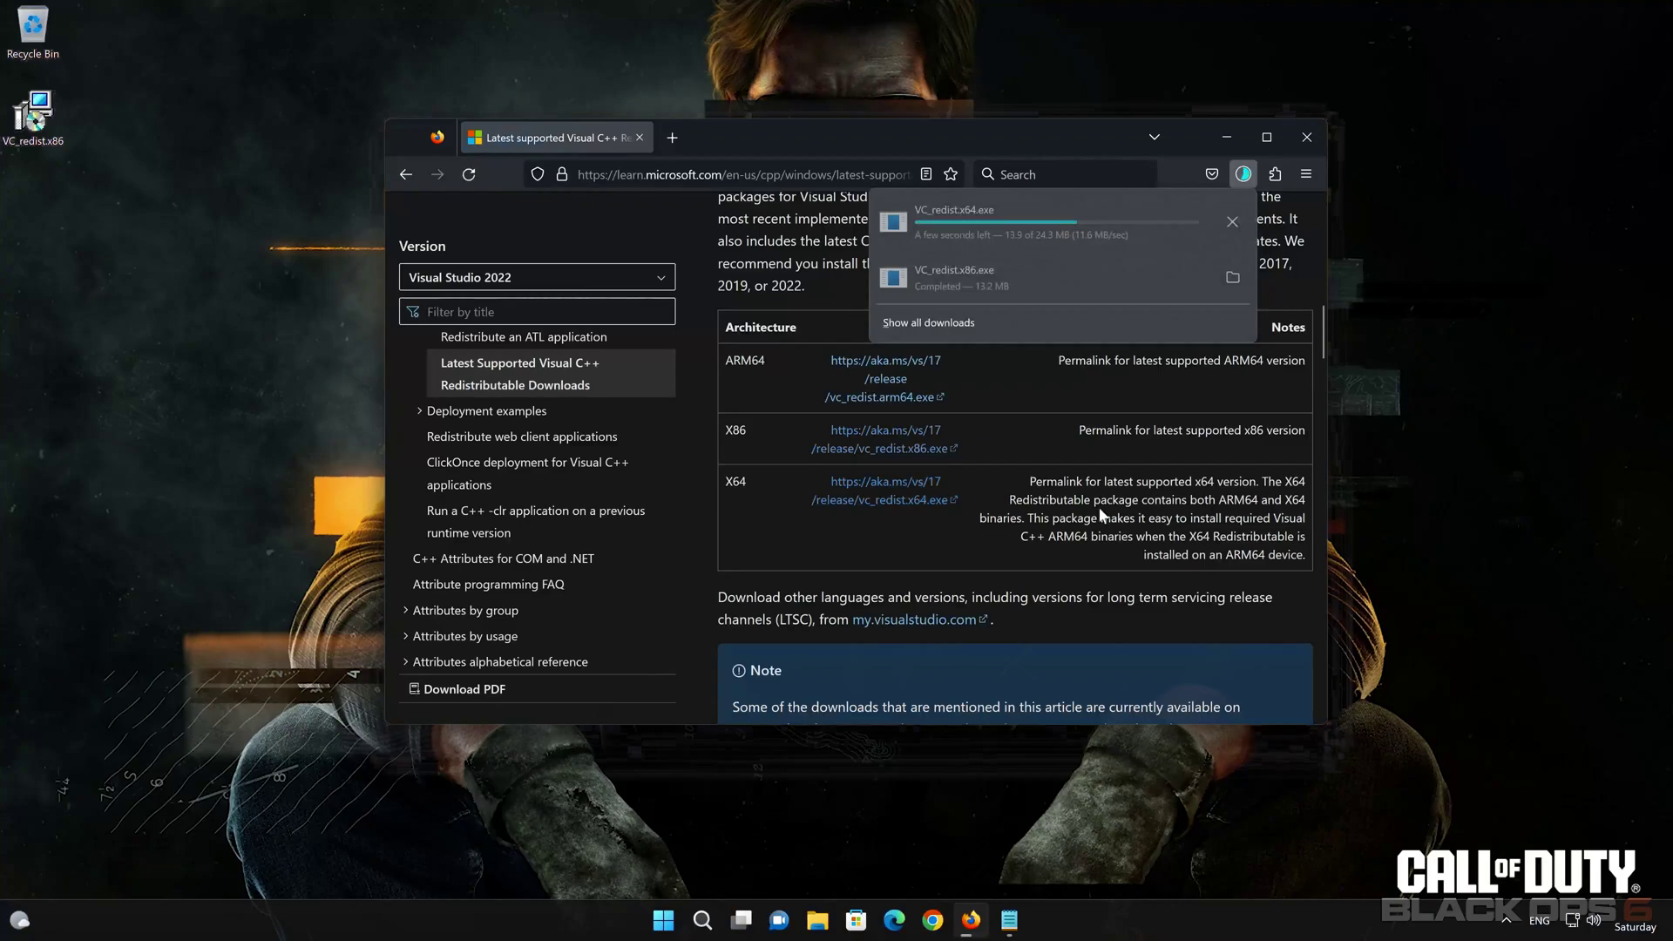
left_click(1226, 136)
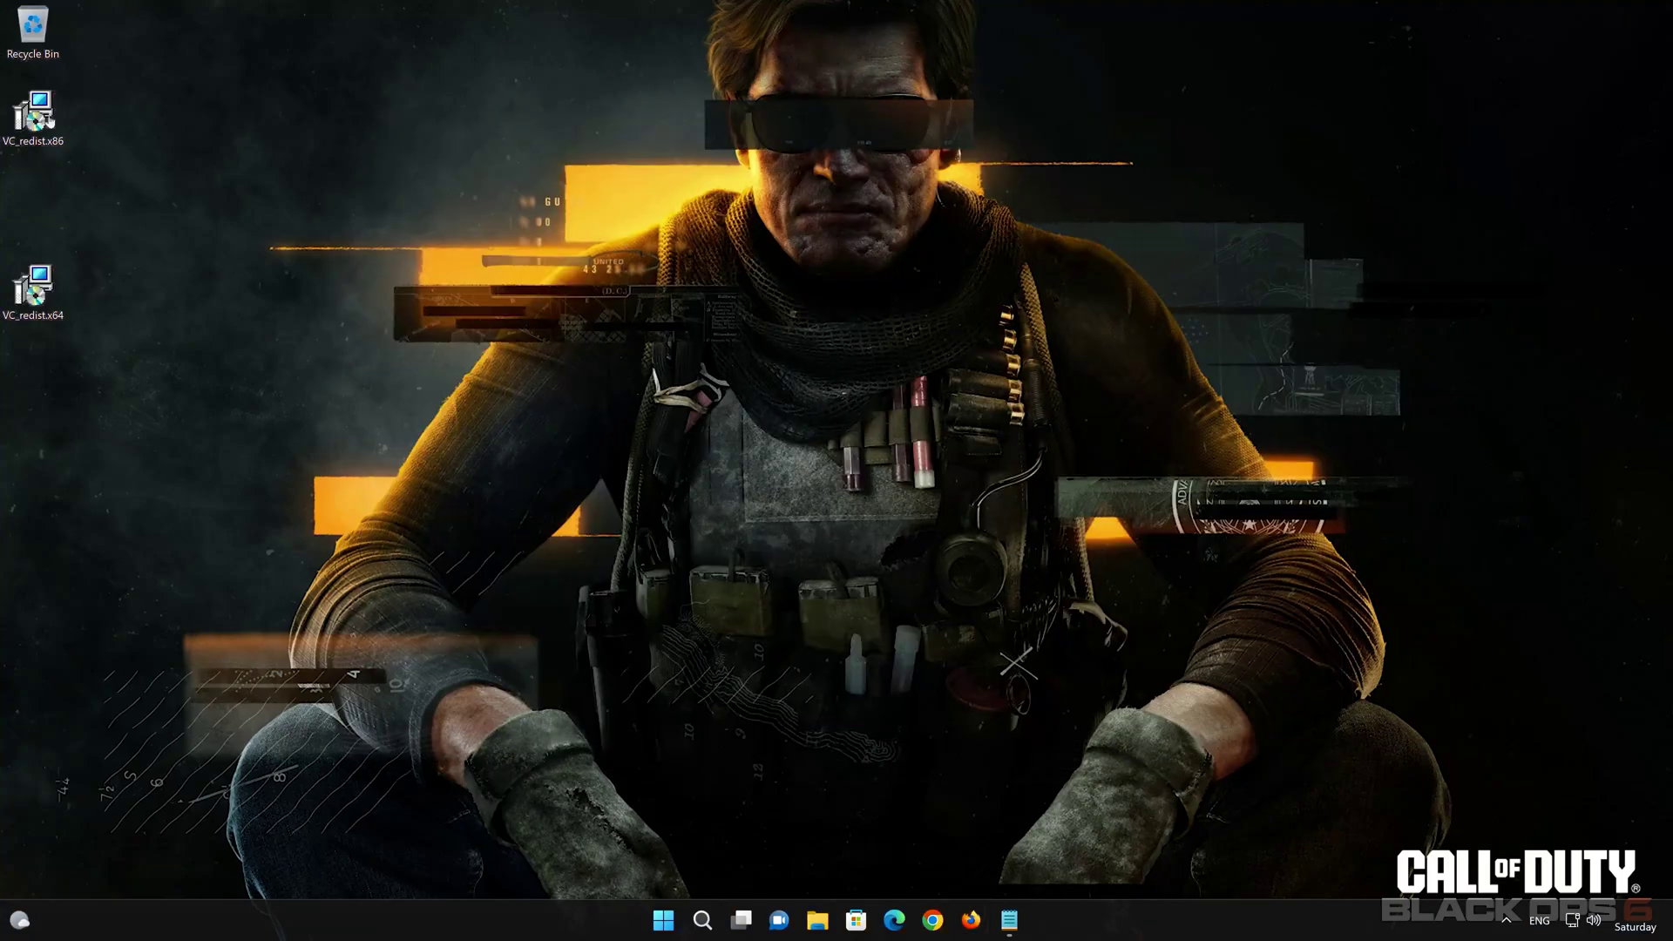
Install the x86 Visual C++ Redistributable, accepting its license terms.
double_click(33, 116)
left_click(646, 530)
left_click(936, 559)
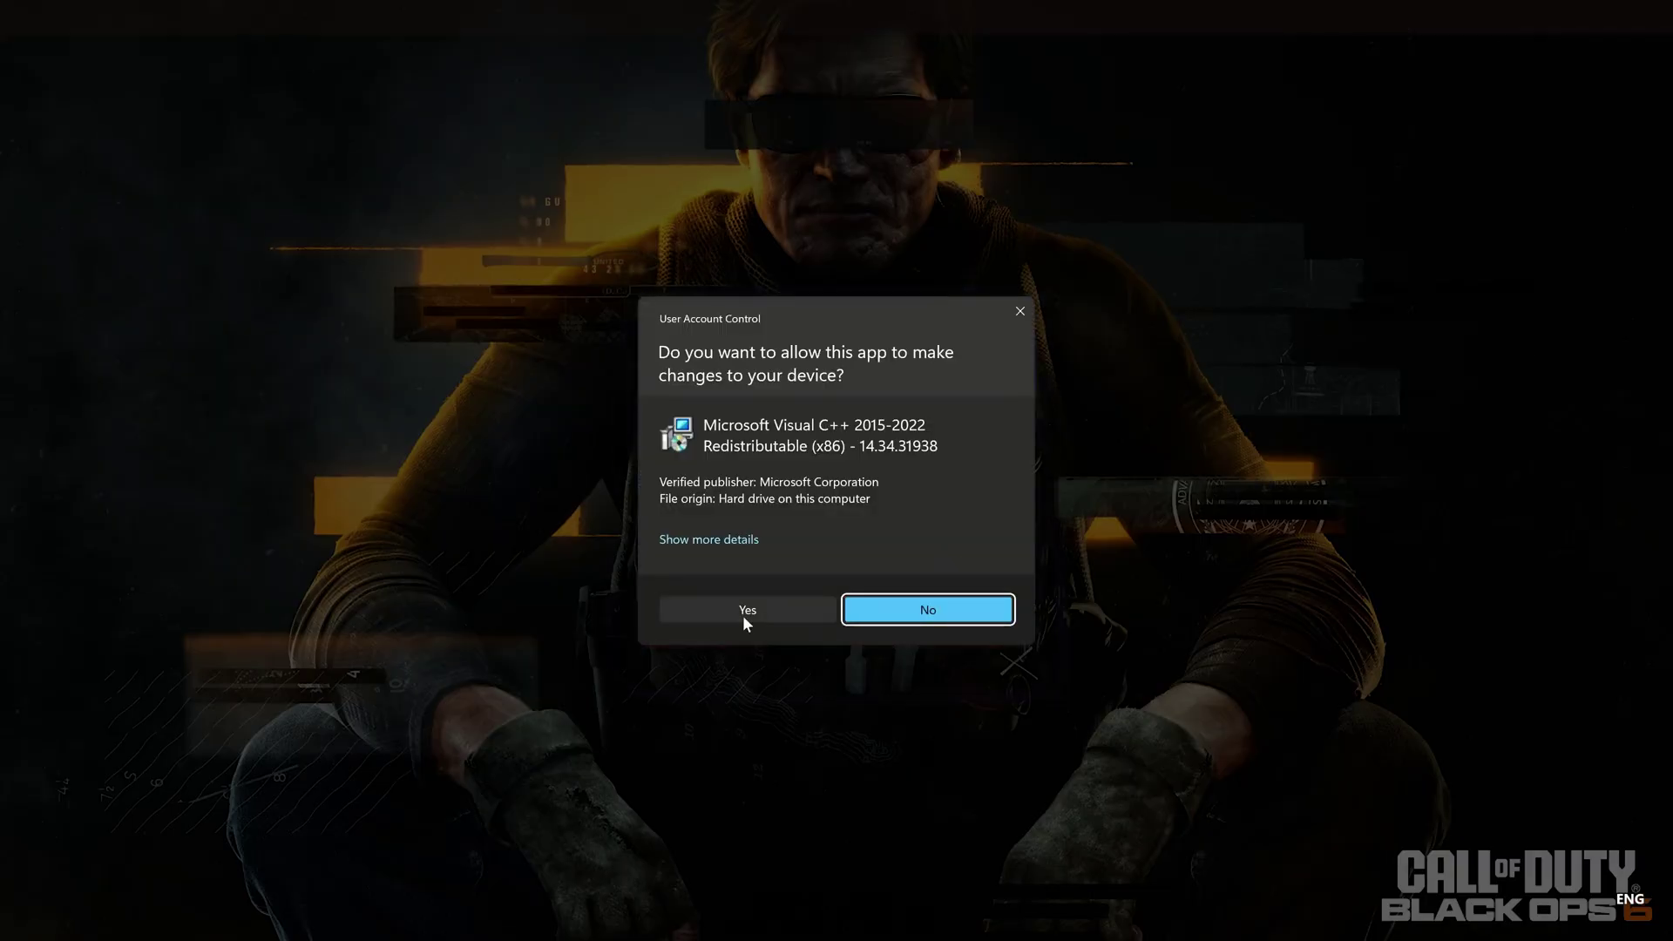
left_click(742, 616)
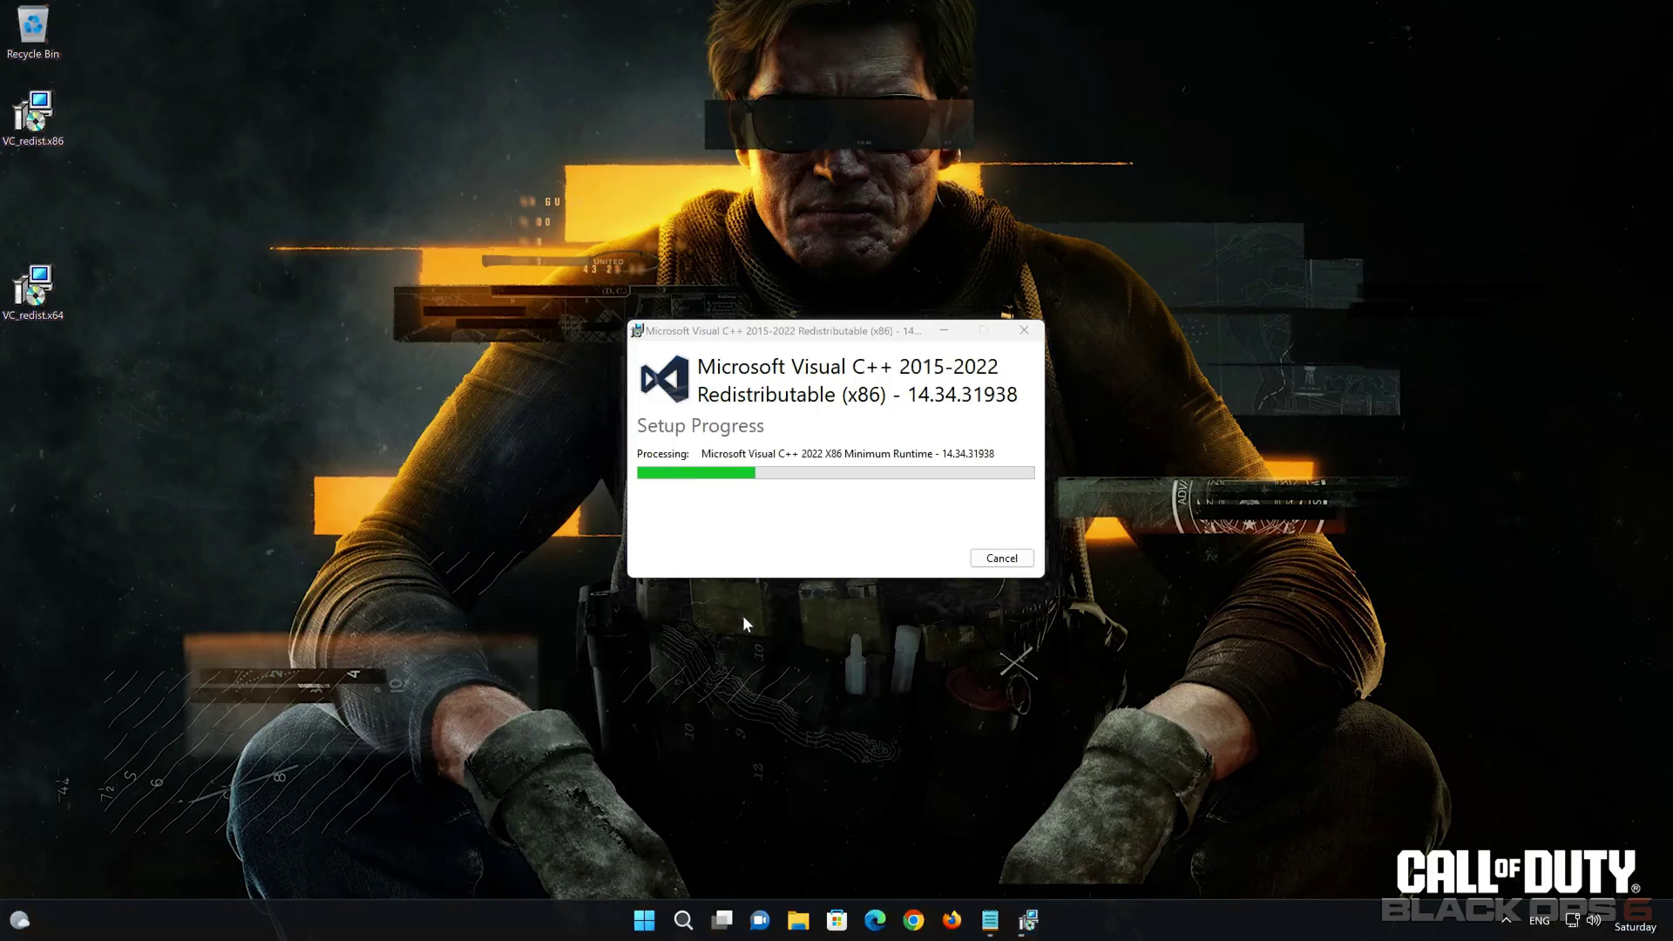
left_click(1001, 559)
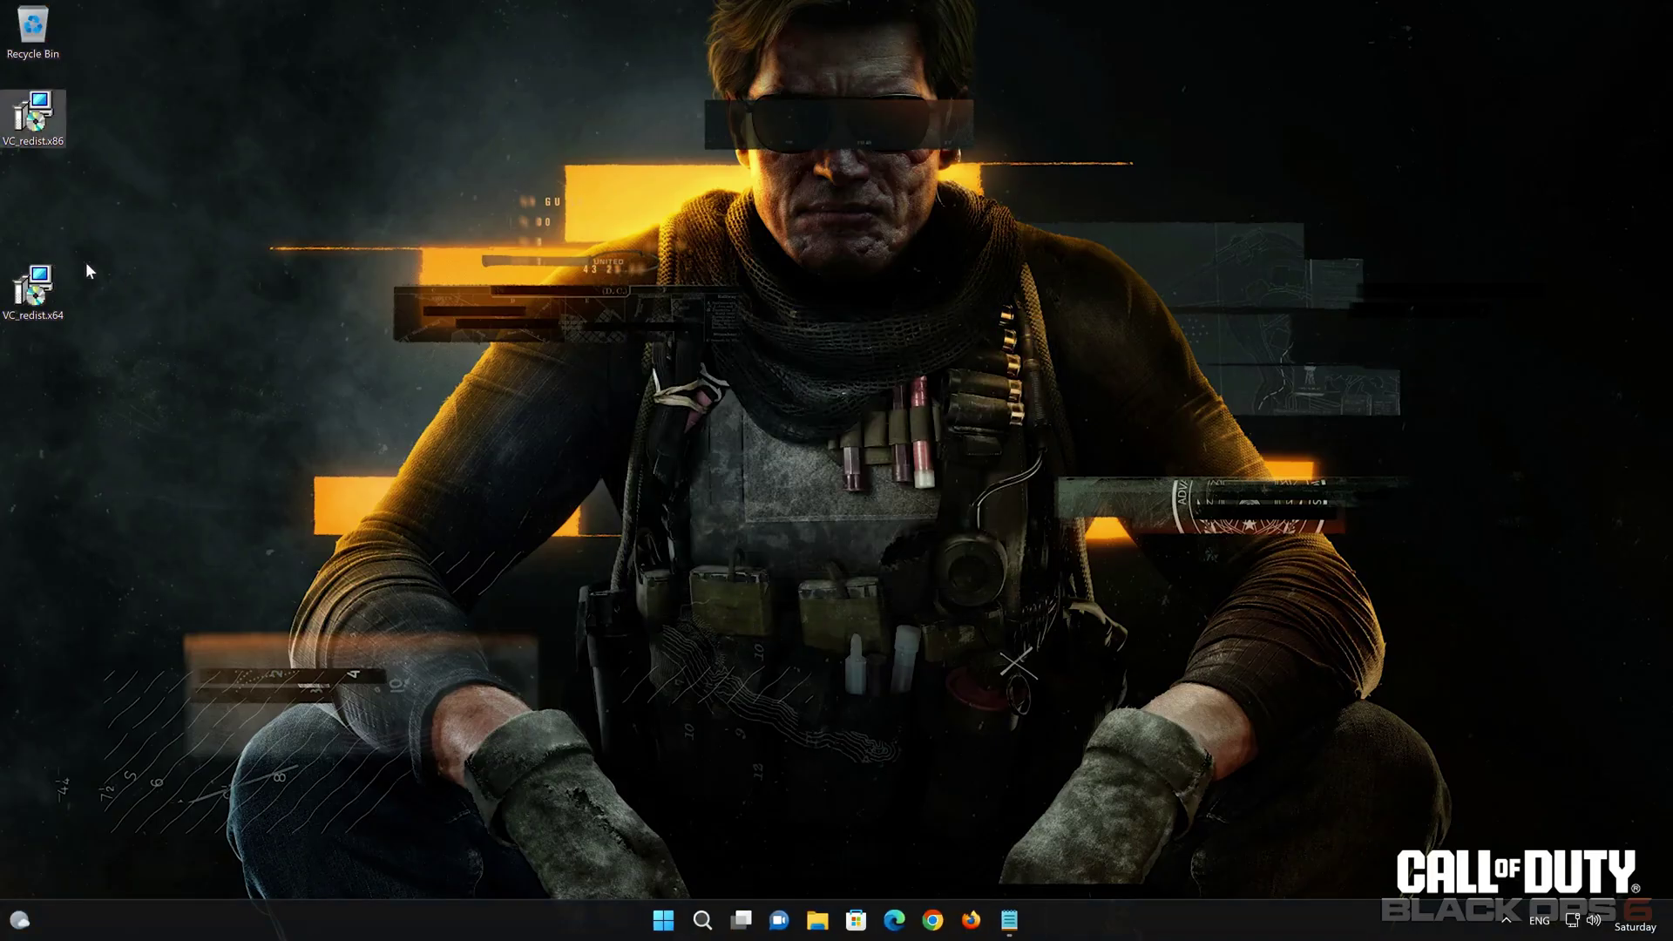
Install the x64 Visual C++ Redistributable, accepting its license terms.
double_click(34, 294)
left_click(643, 530)
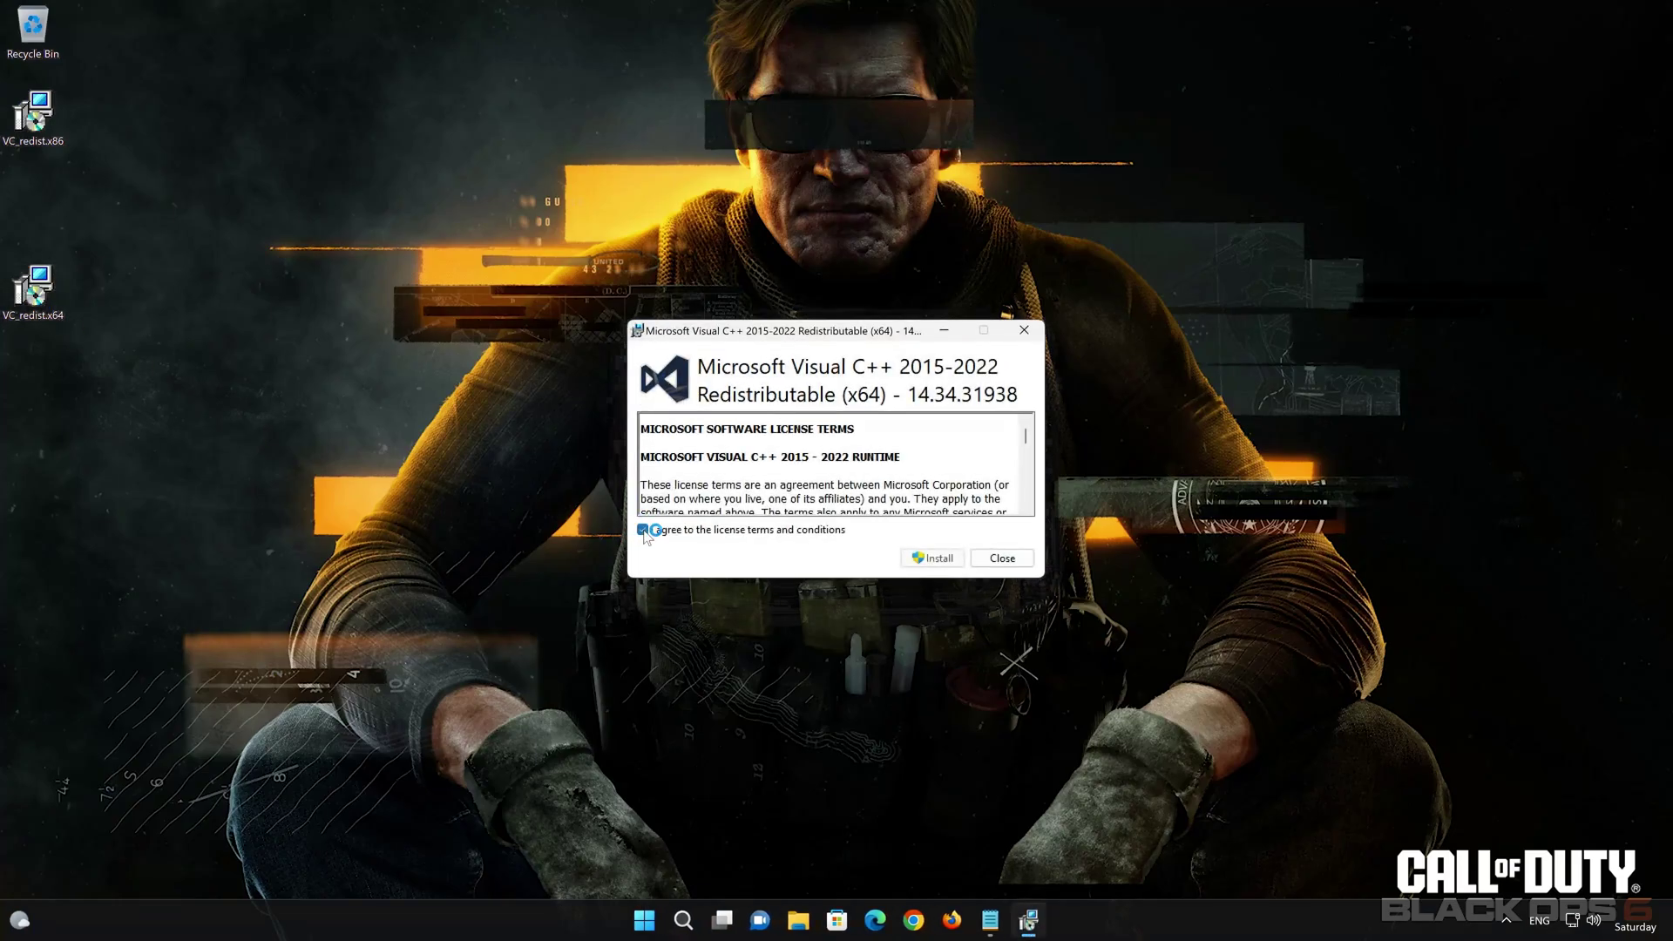
left_click(933, 558)
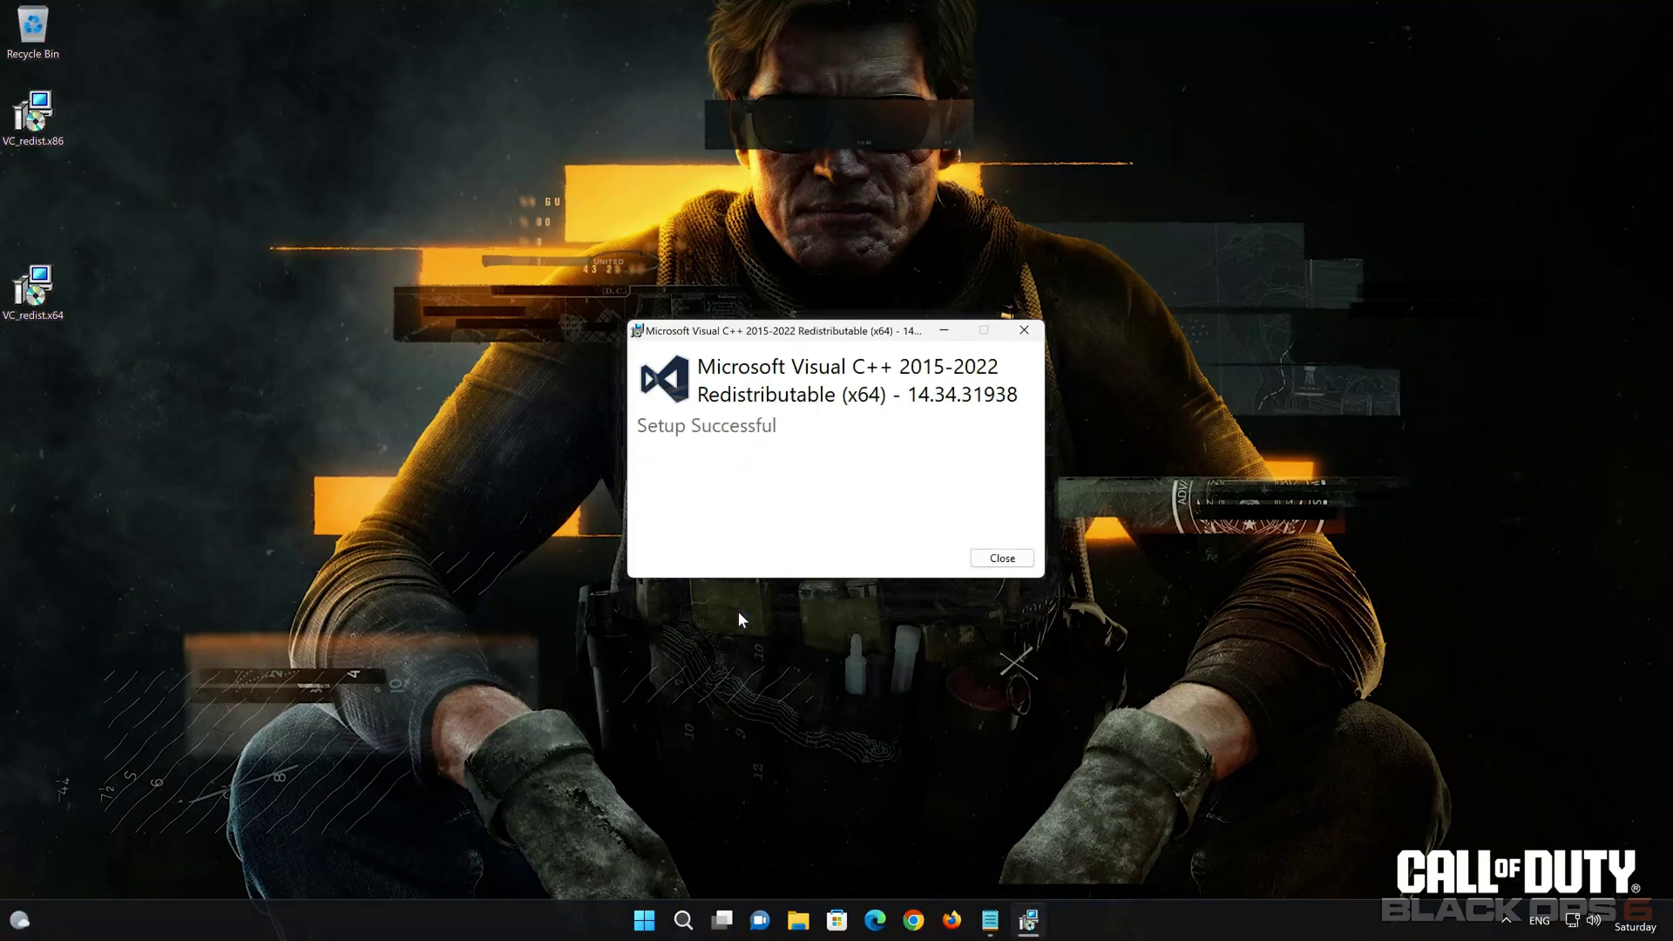
left_click(1000, 559)
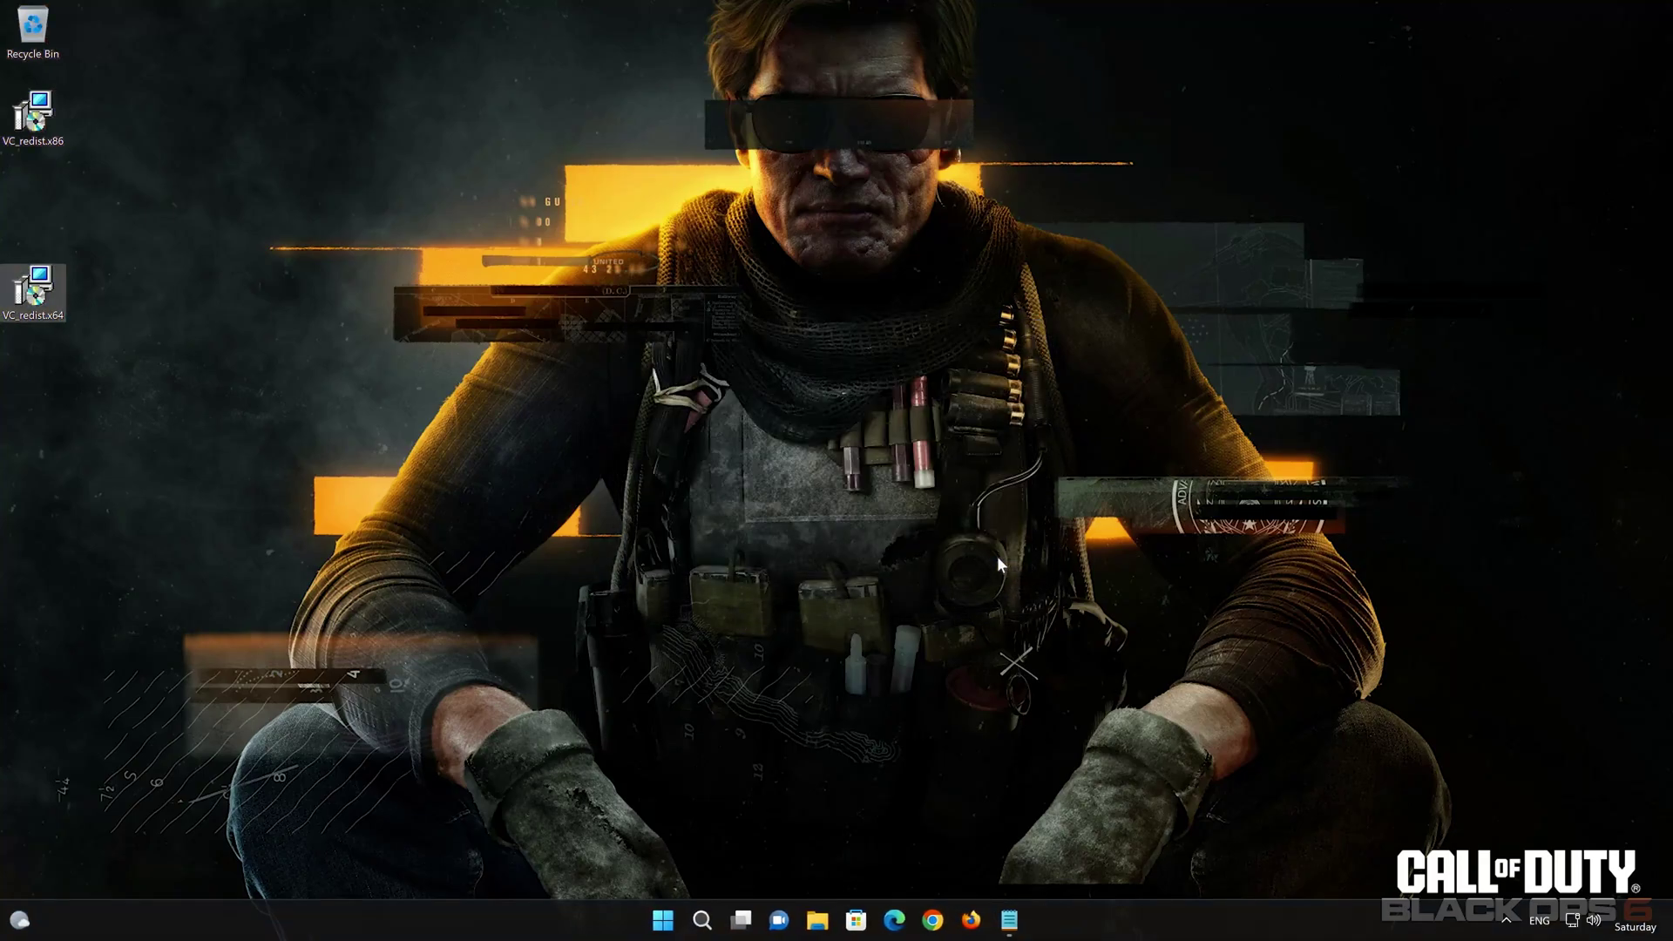
Restart the PC, then save the DirectX August 2006 SDK installer.
left_click(663, 921)
left_click(1051, 860)
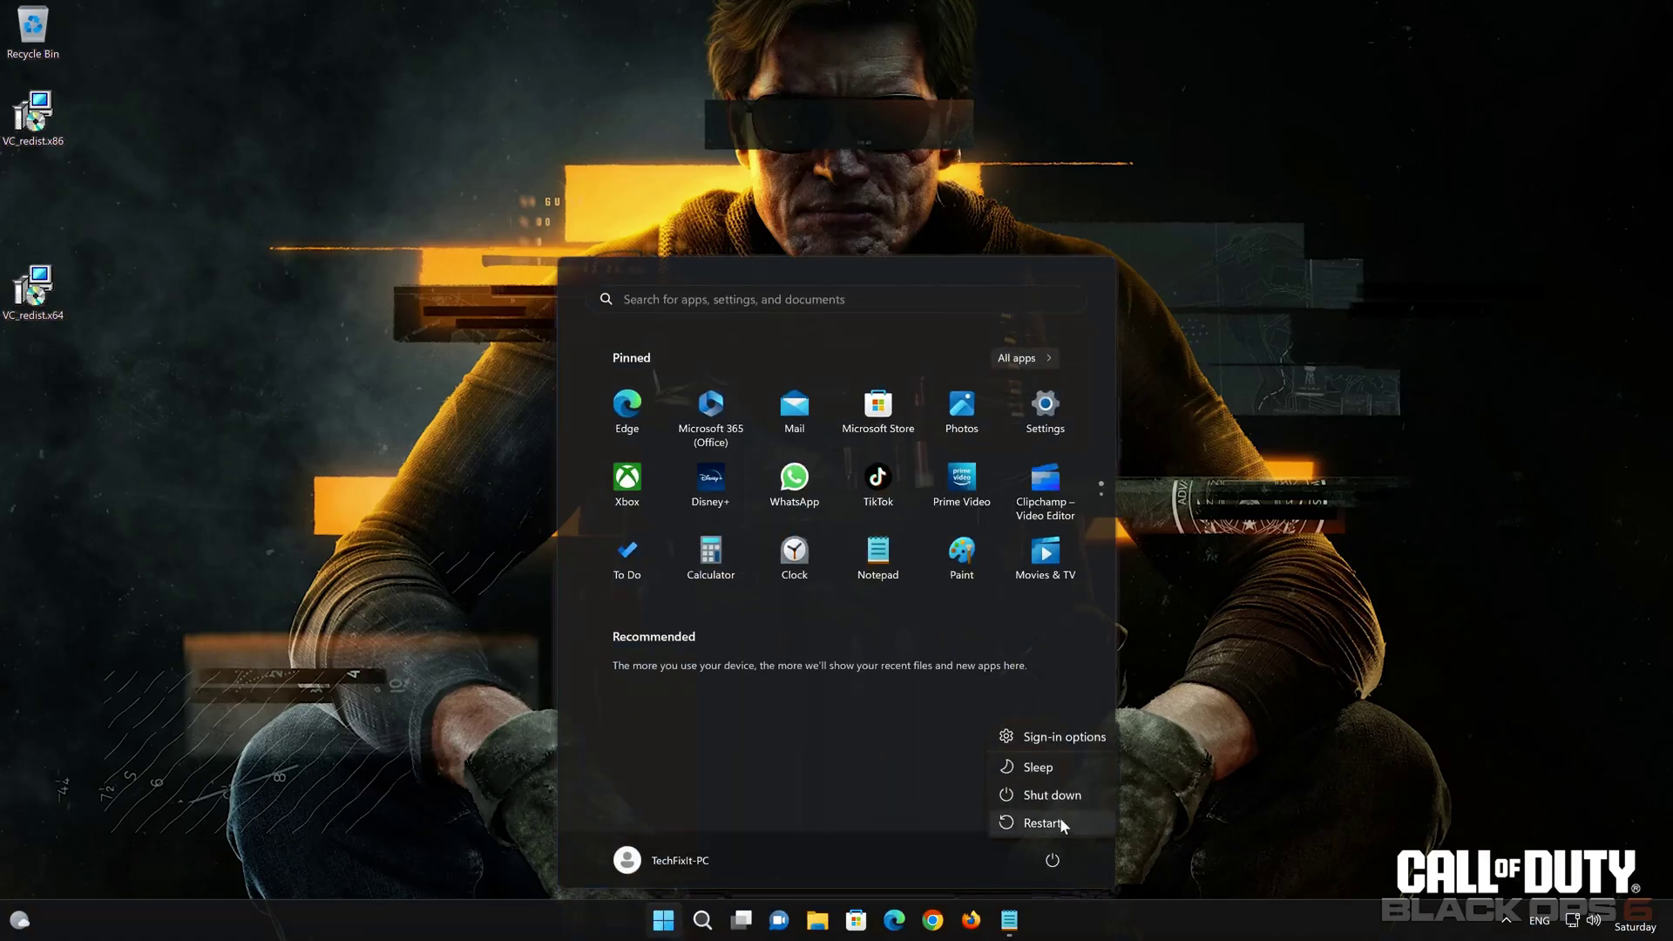
left_click(1045, 821)
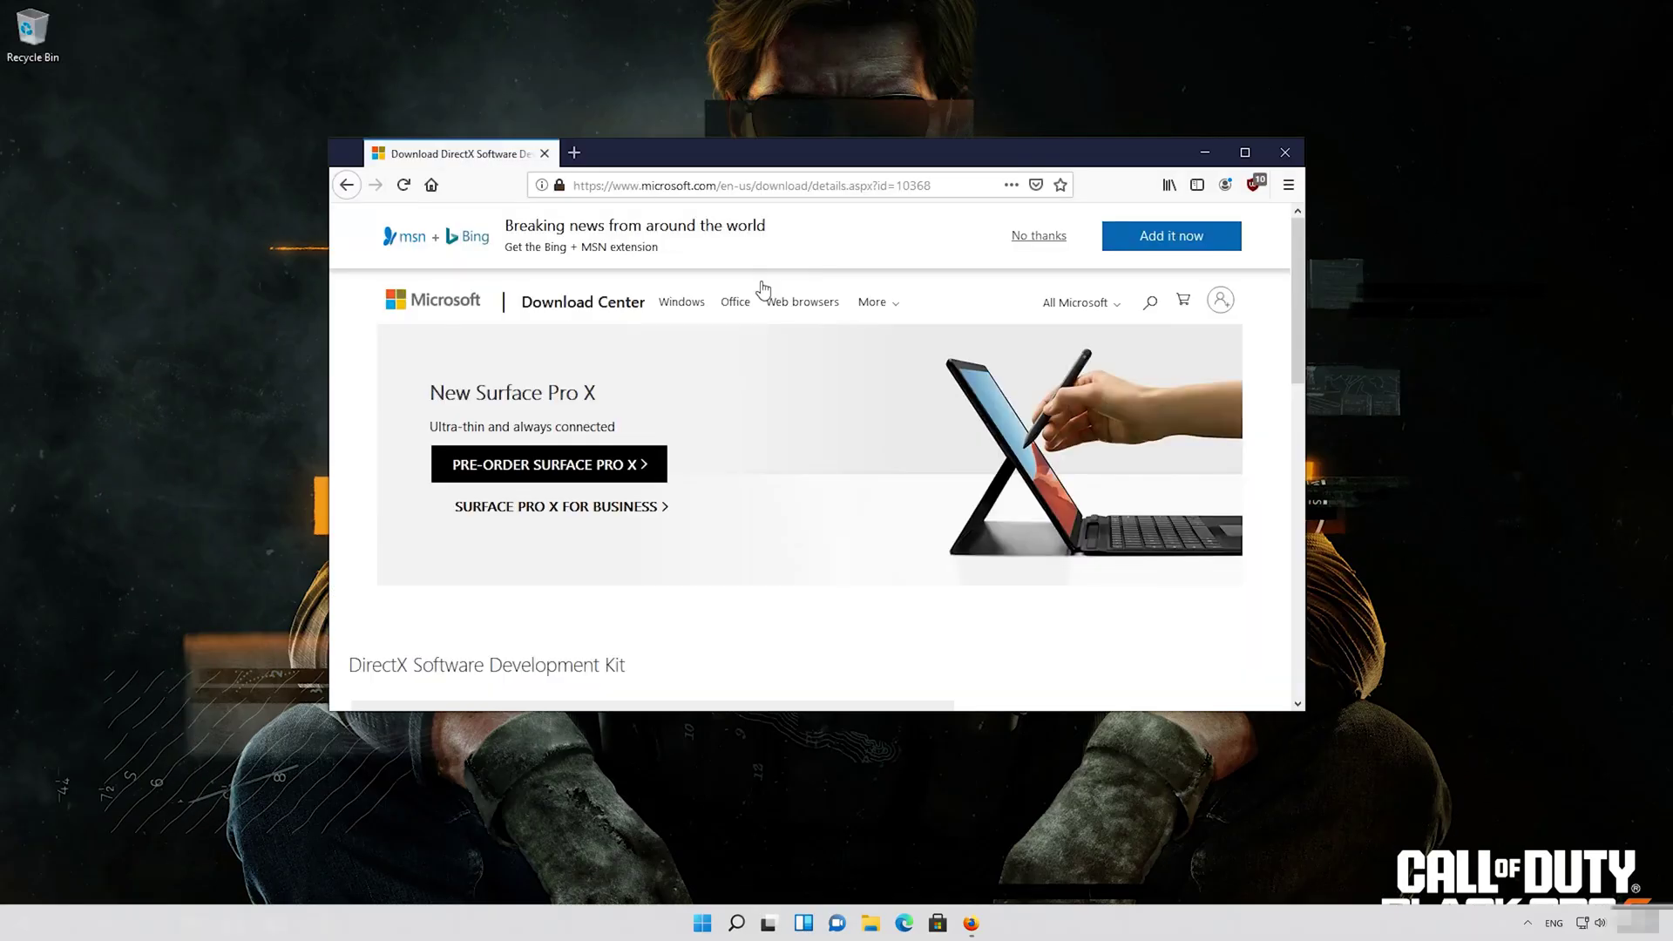
scroll(755, 347, "down", 1)
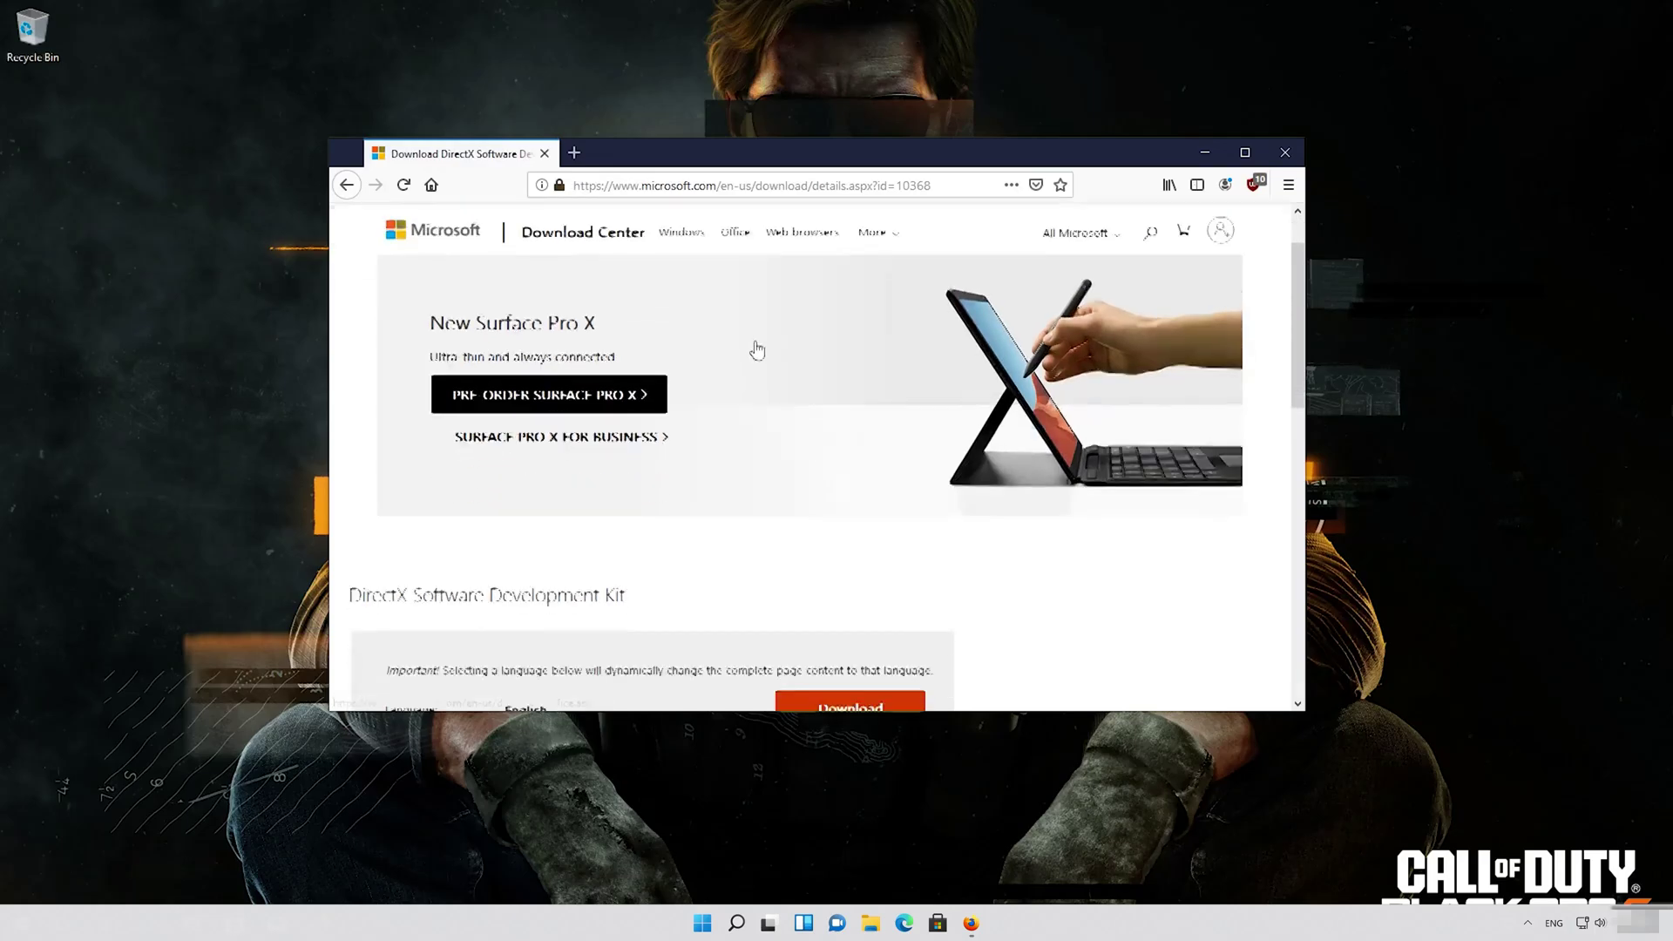
scroll(756, 351, "down", 5)
left_click(859, 433)
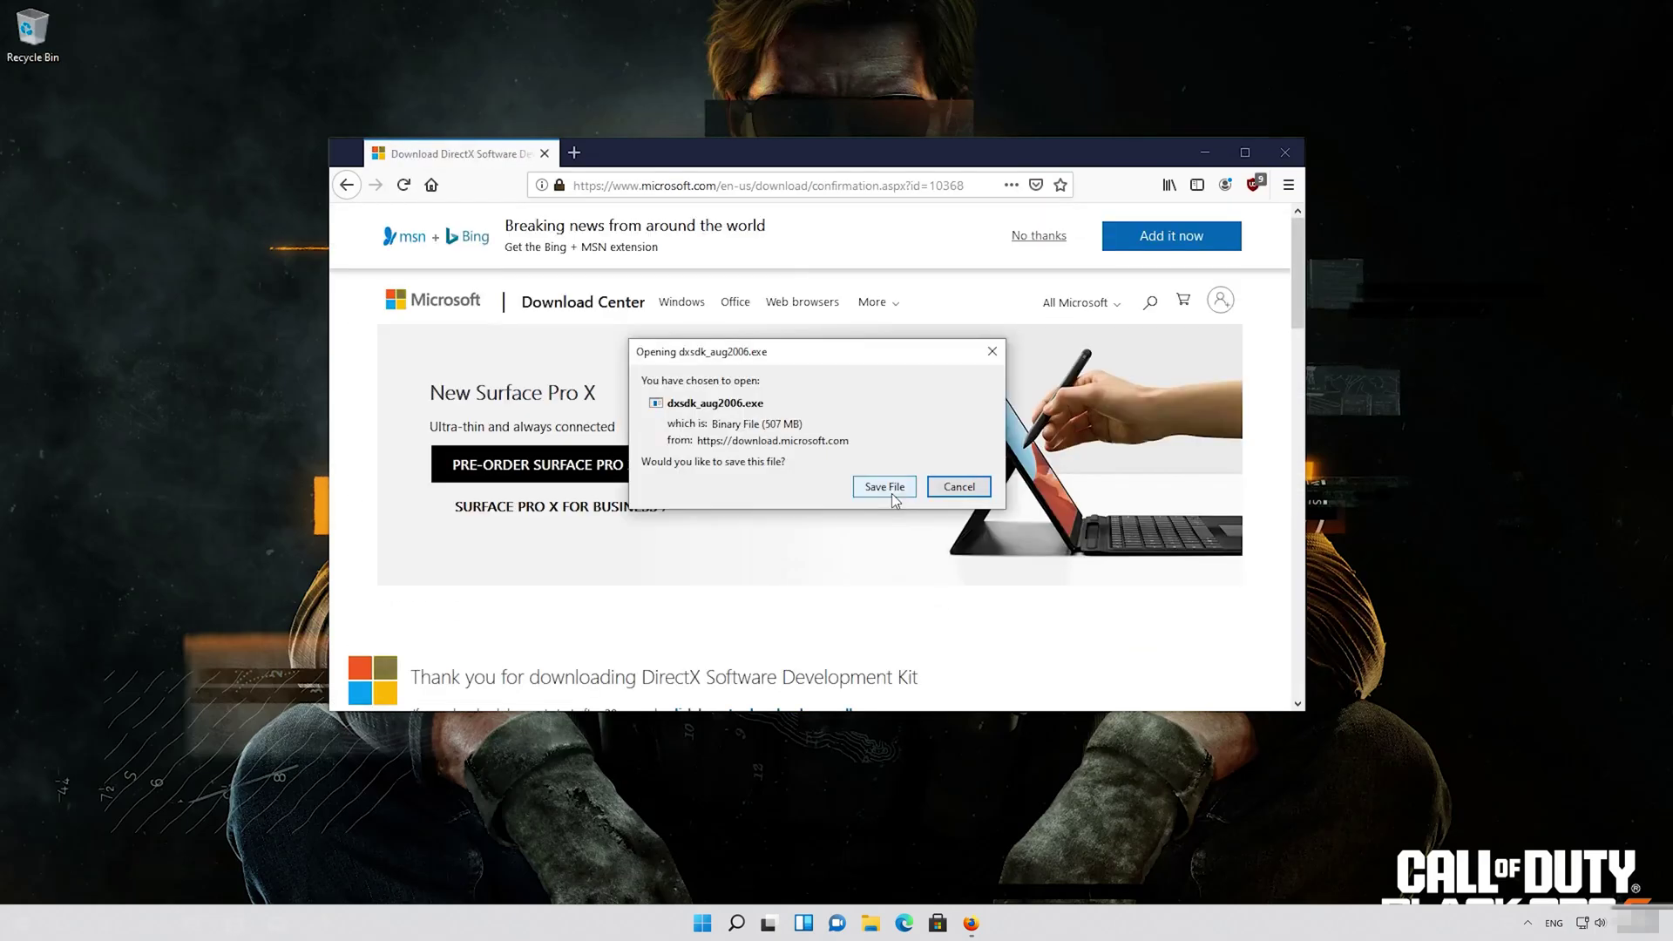
left_click(888, 487)
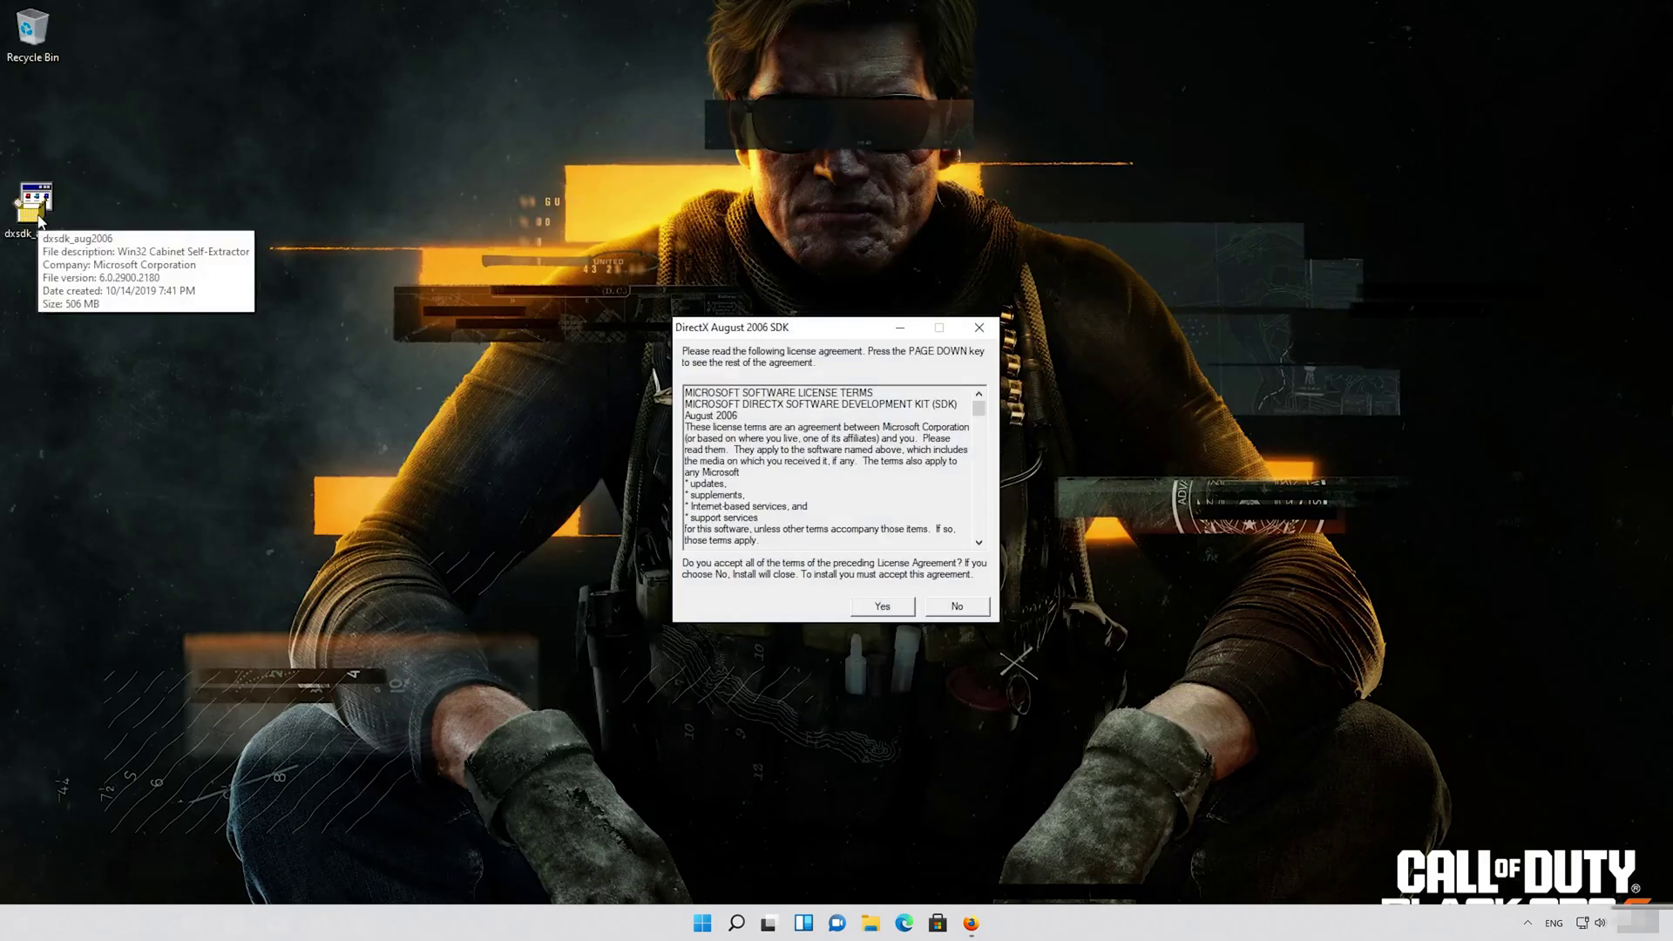
Accept the DirectX SDK license, unzip its setup files, and start installing .NET Framework 3.5.
left_click(882, 606)
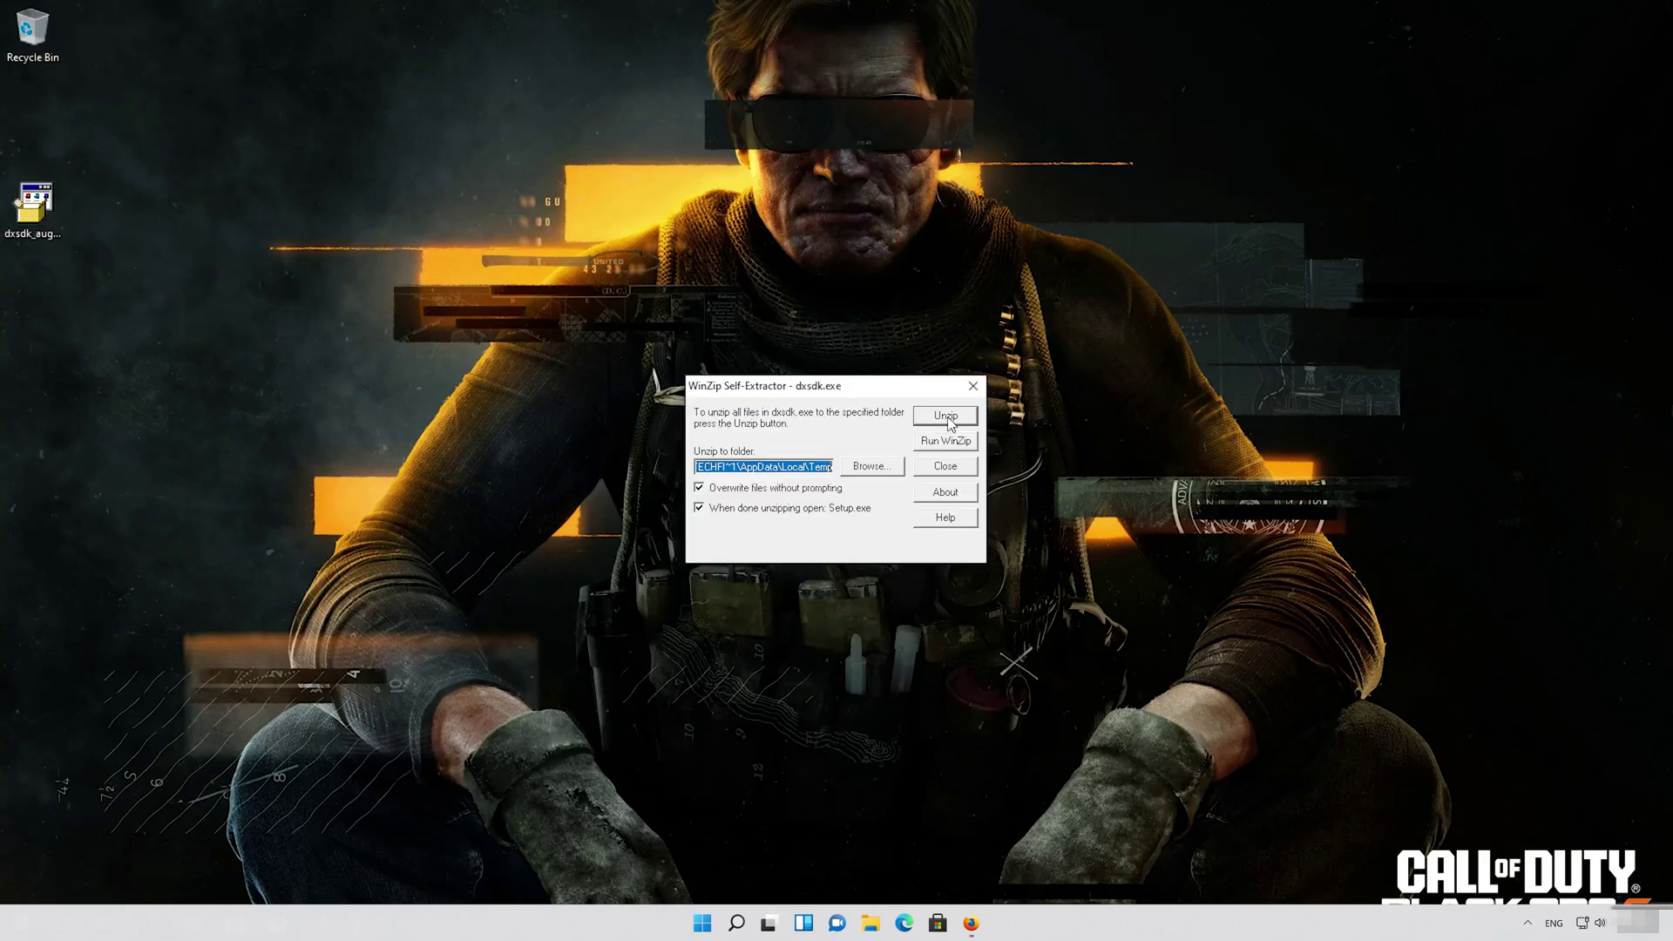
left_click(947, 418)
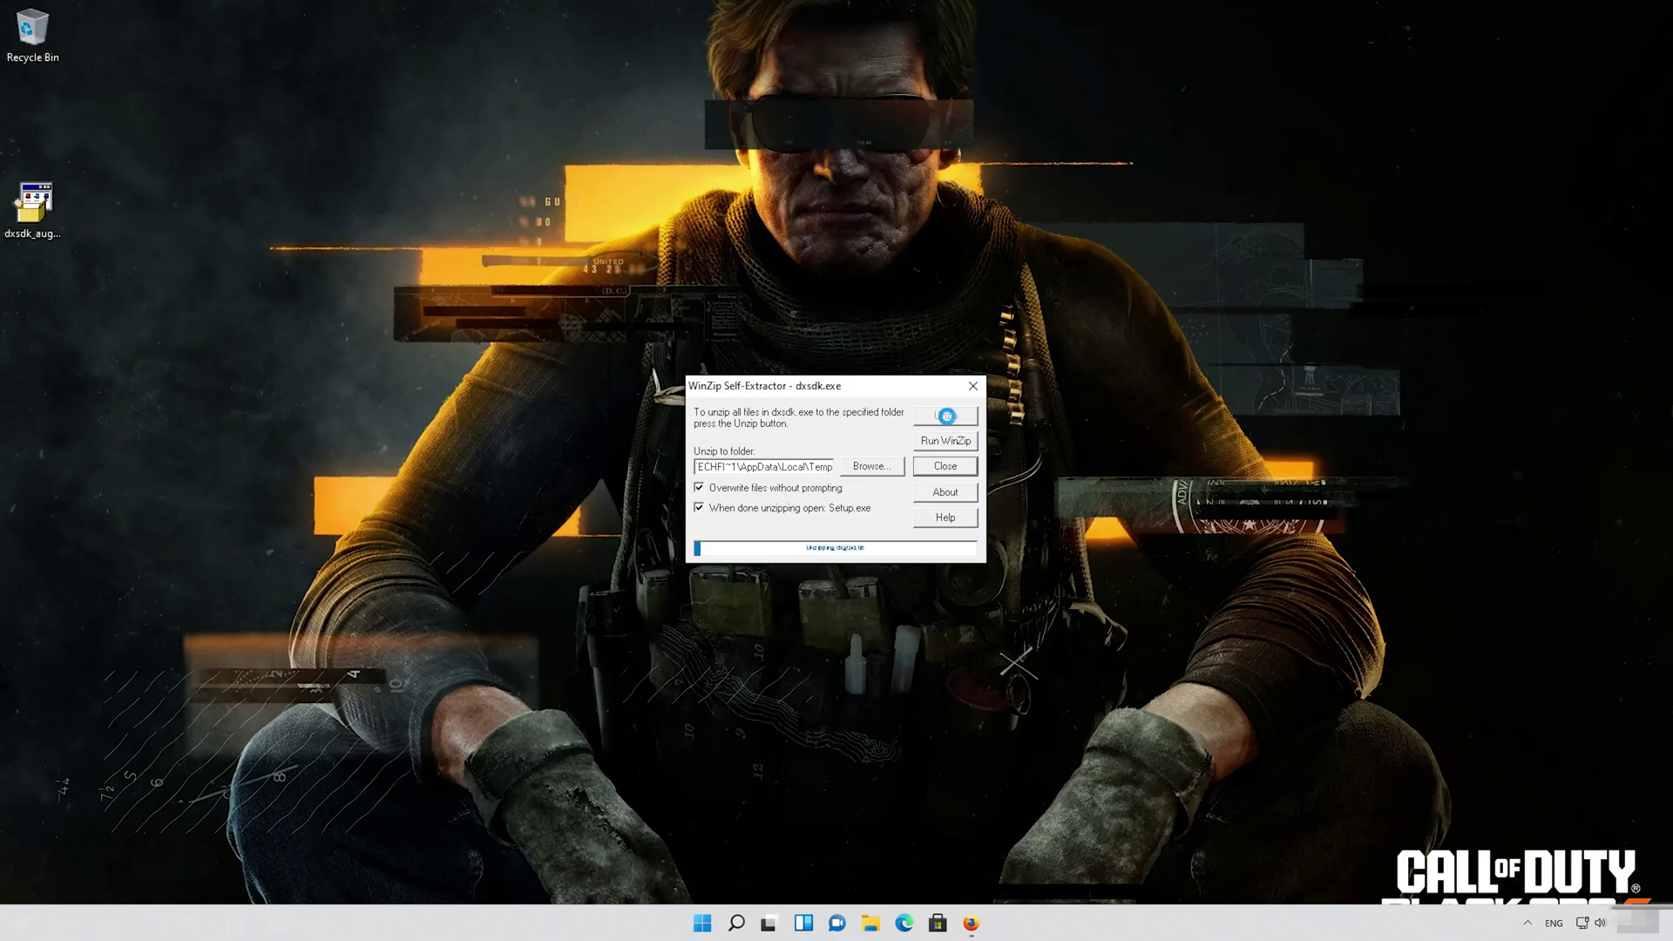
left_click(893, 514)
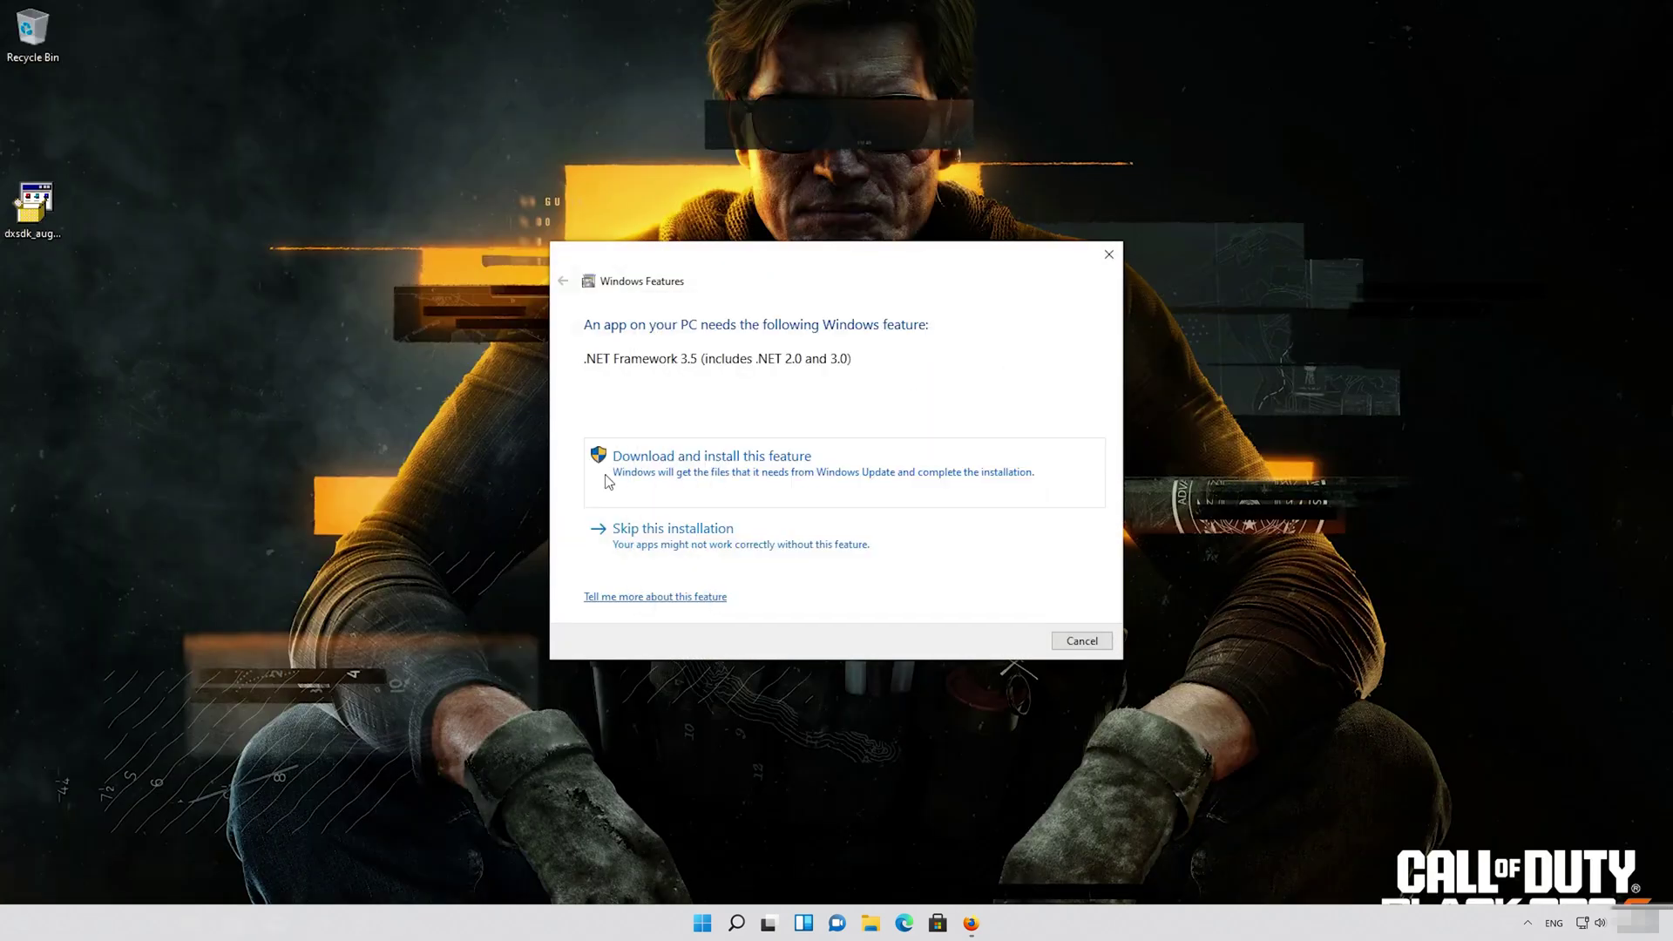
left_click(624, 482)
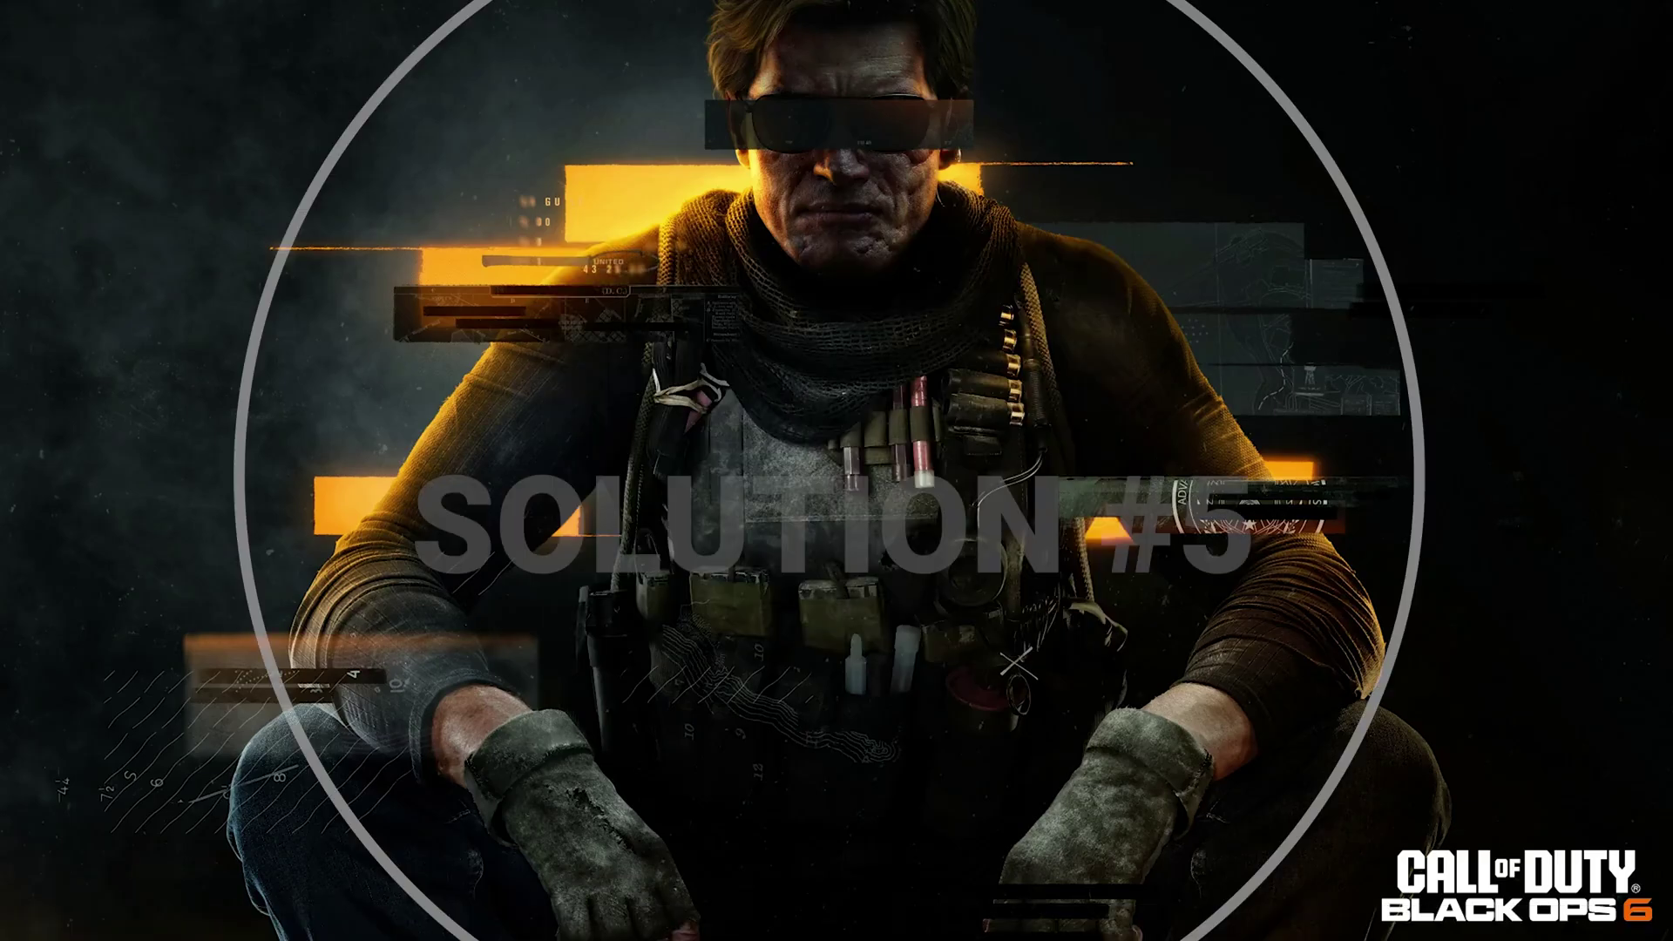
type("gEF")
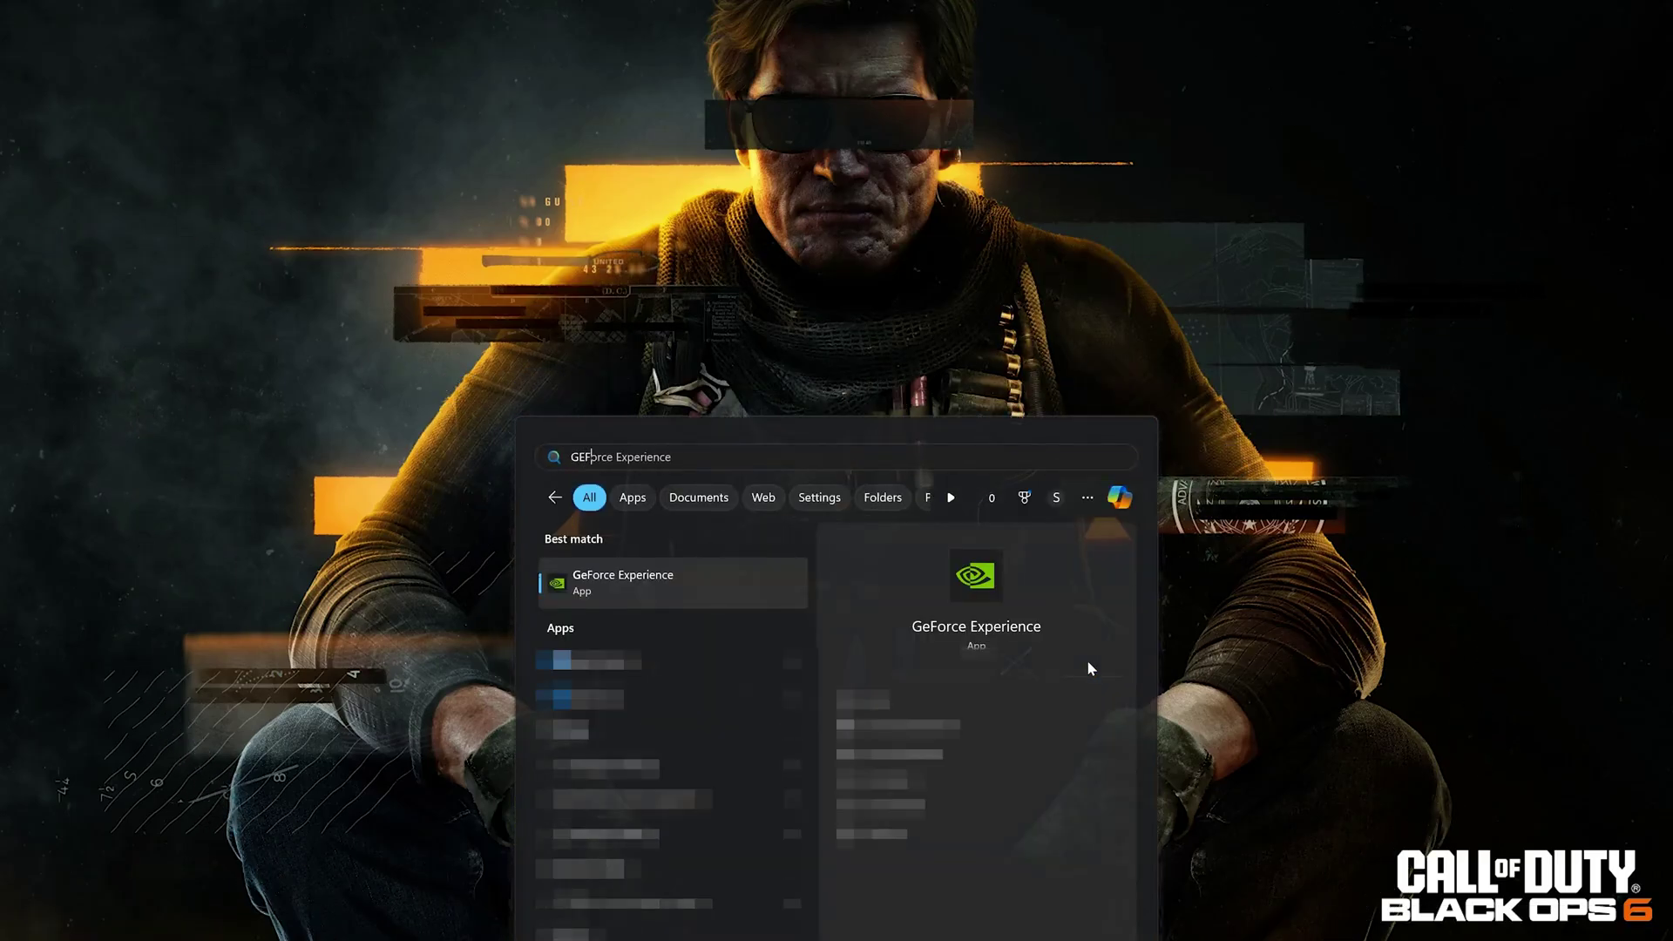
type("ORCE")
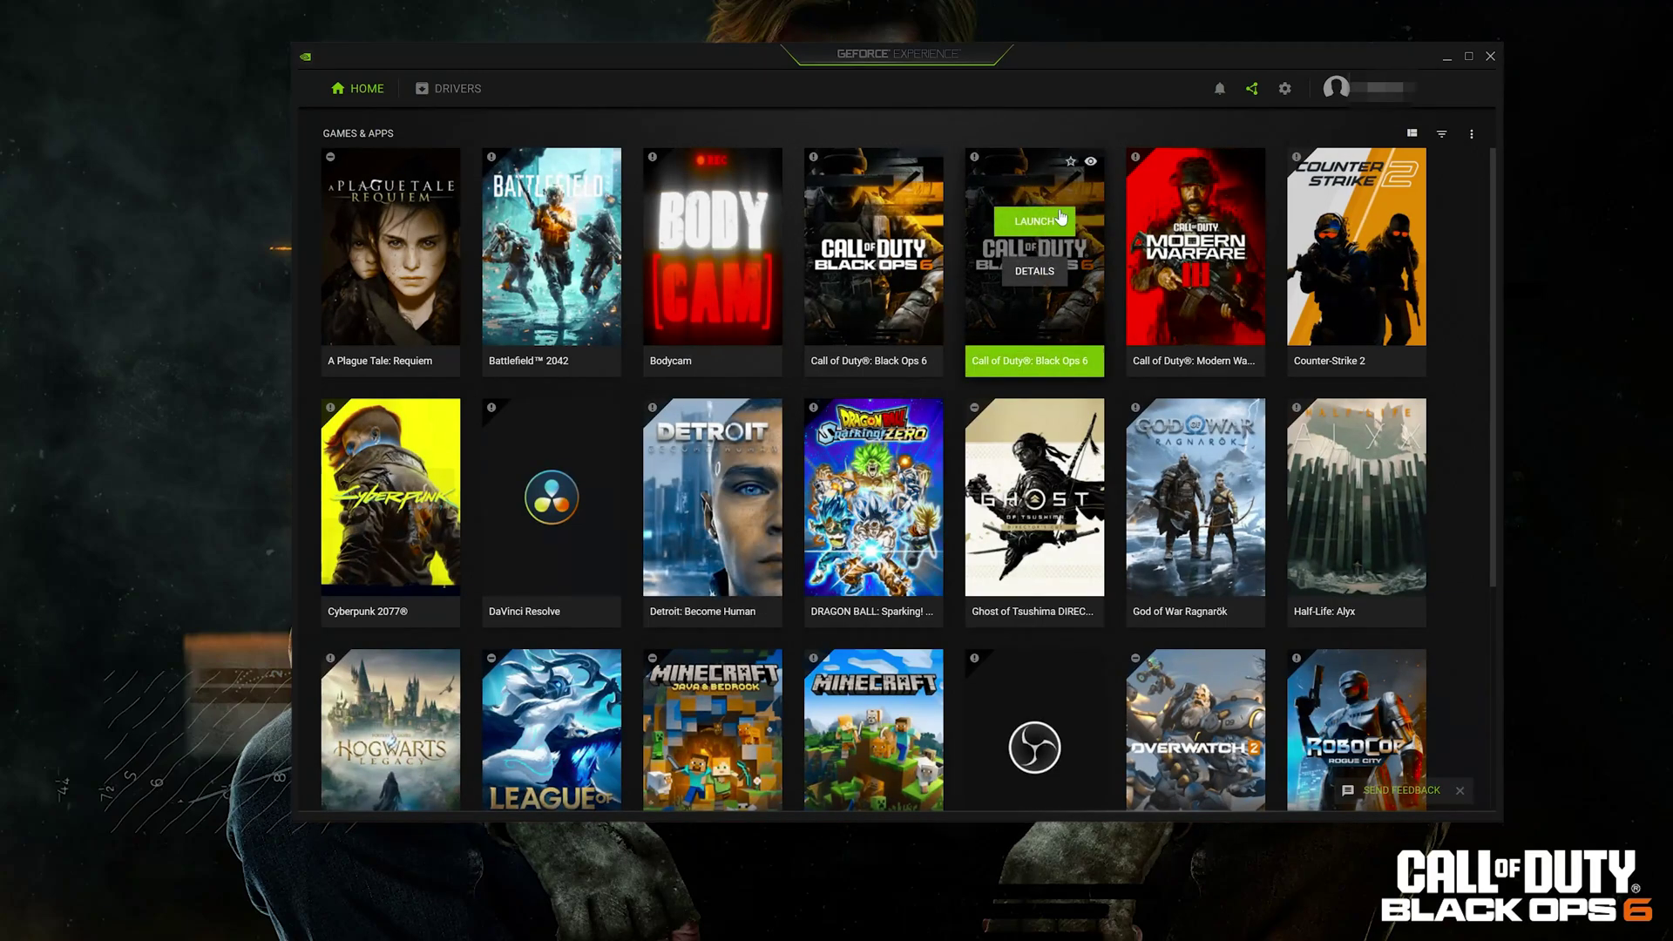
Launch Black Ops 6 from its GeForce Experience details page, past the welcome popup.
left_click(1072, 314)
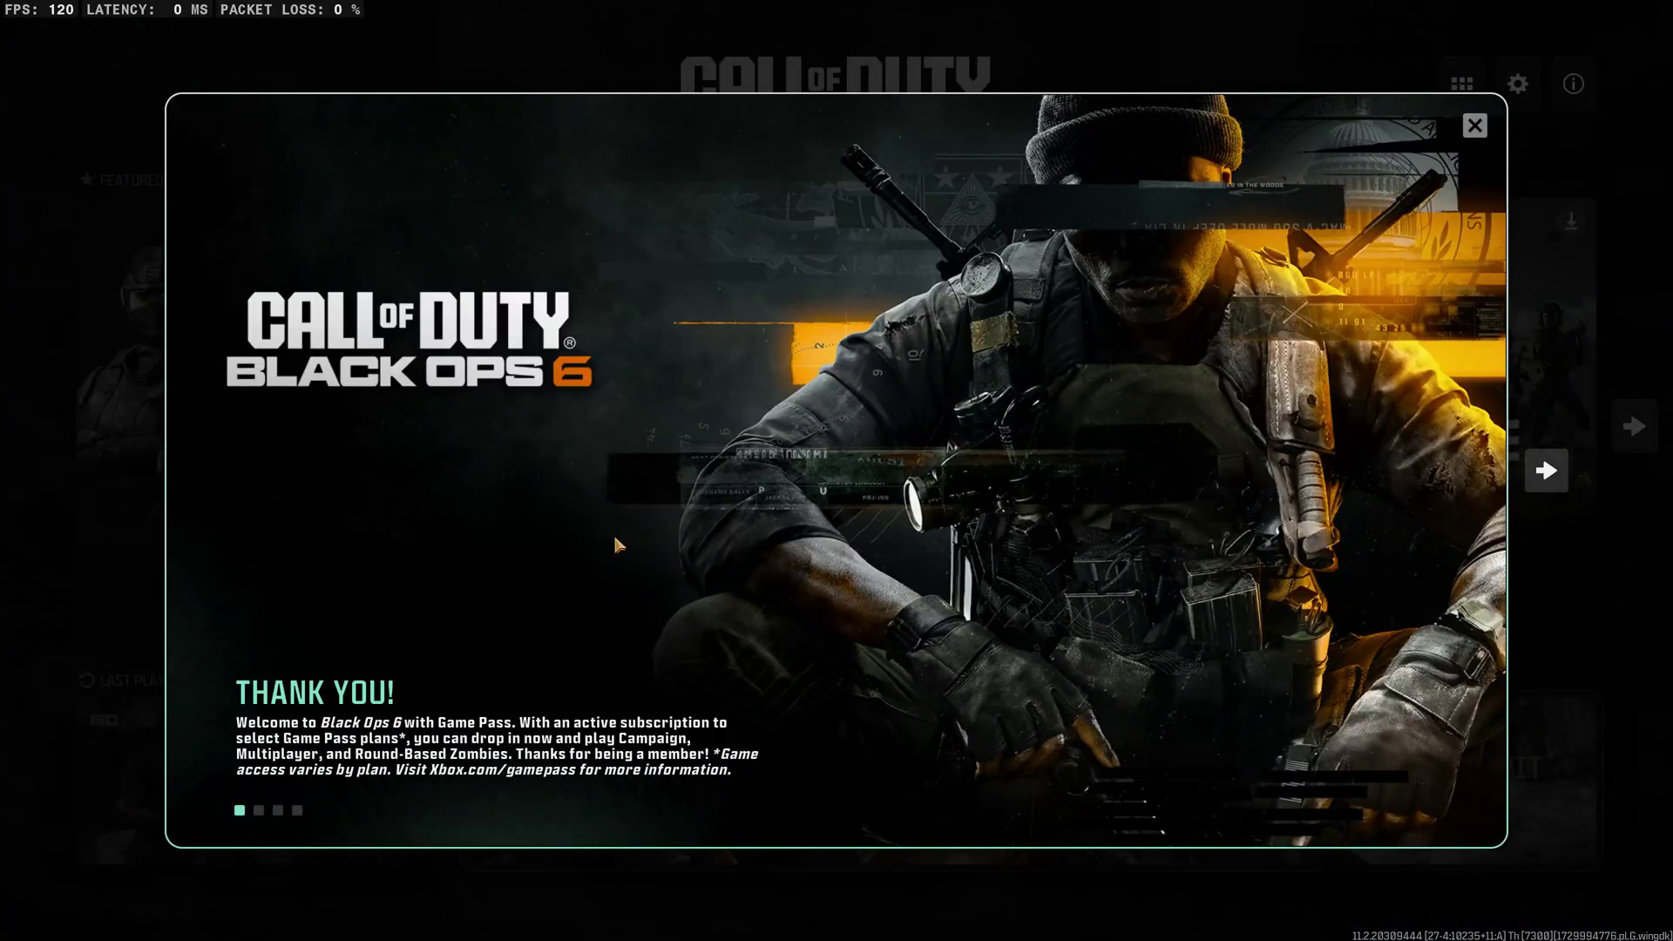
left_click(1473, 125)
left_click(1127, 397)
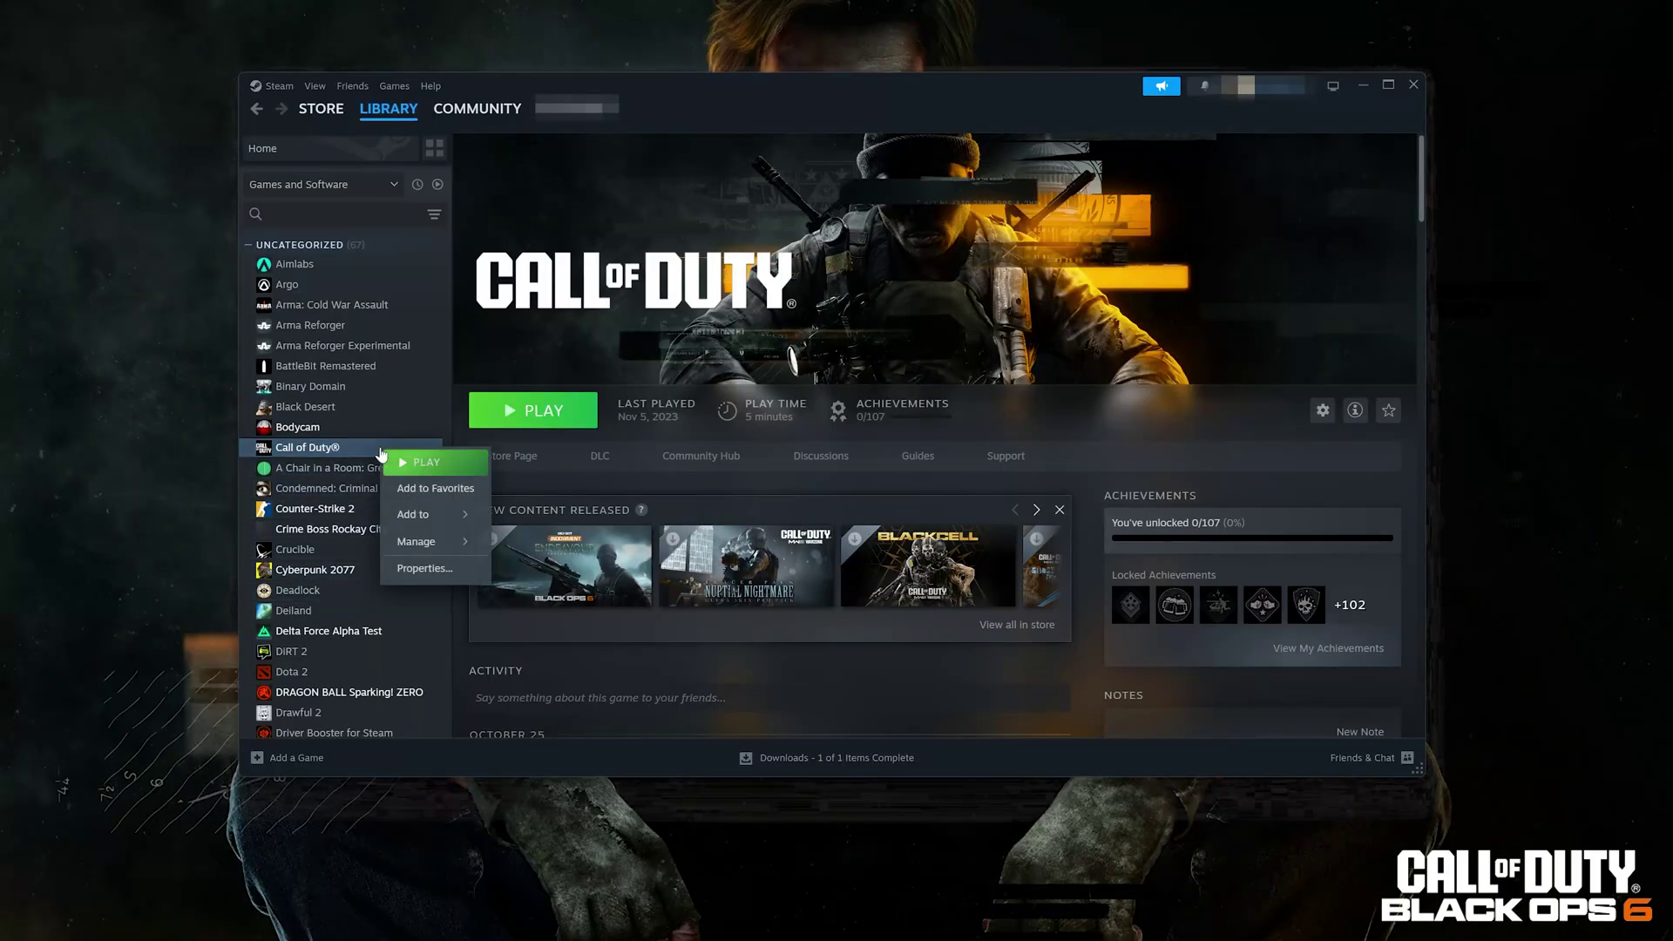
Verify Call of Duty's installed files in Steam properties (619 validated), then close the dialog.
left_click(445, 572)
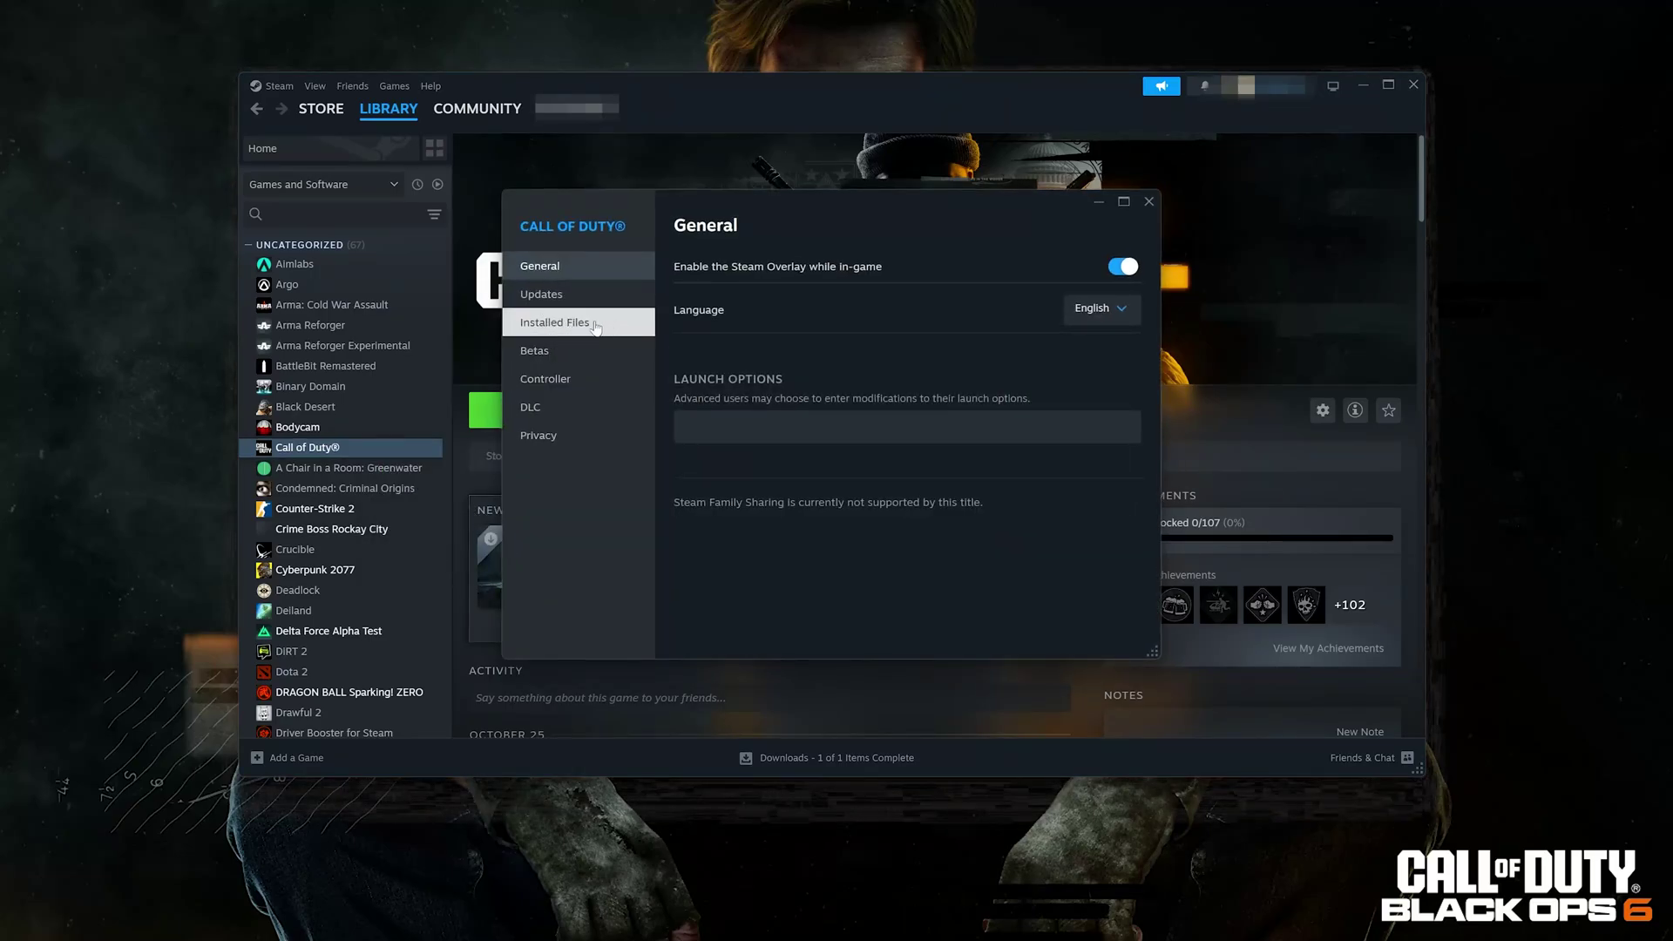
left_click(600, 329)
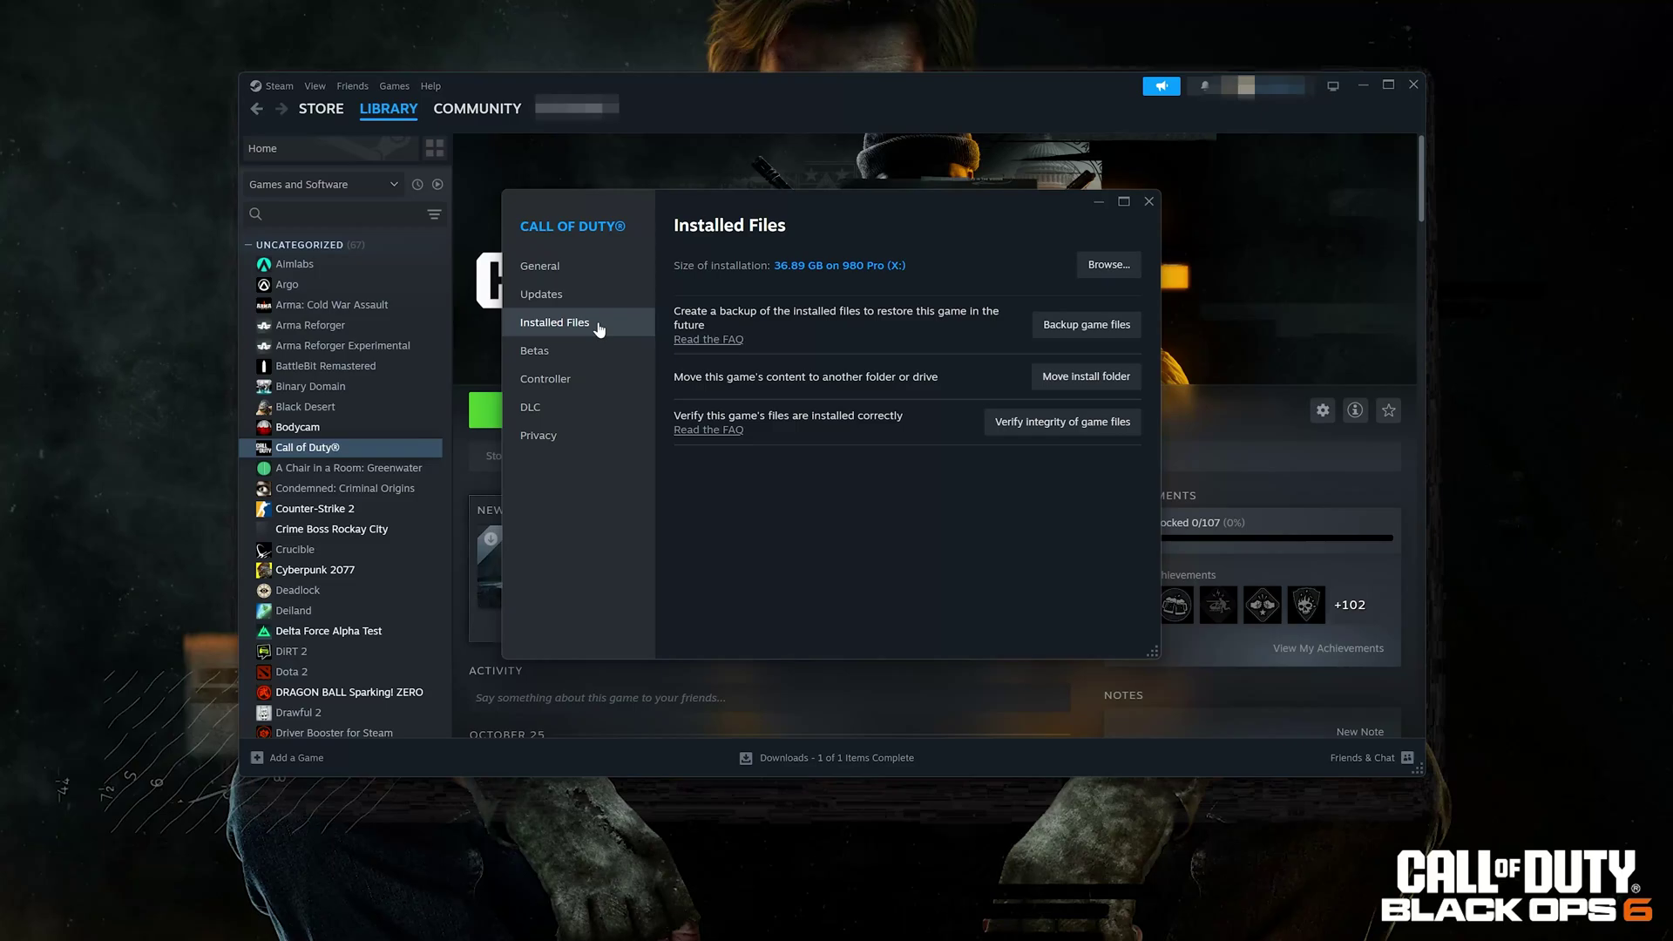
left_click(1060, 424)
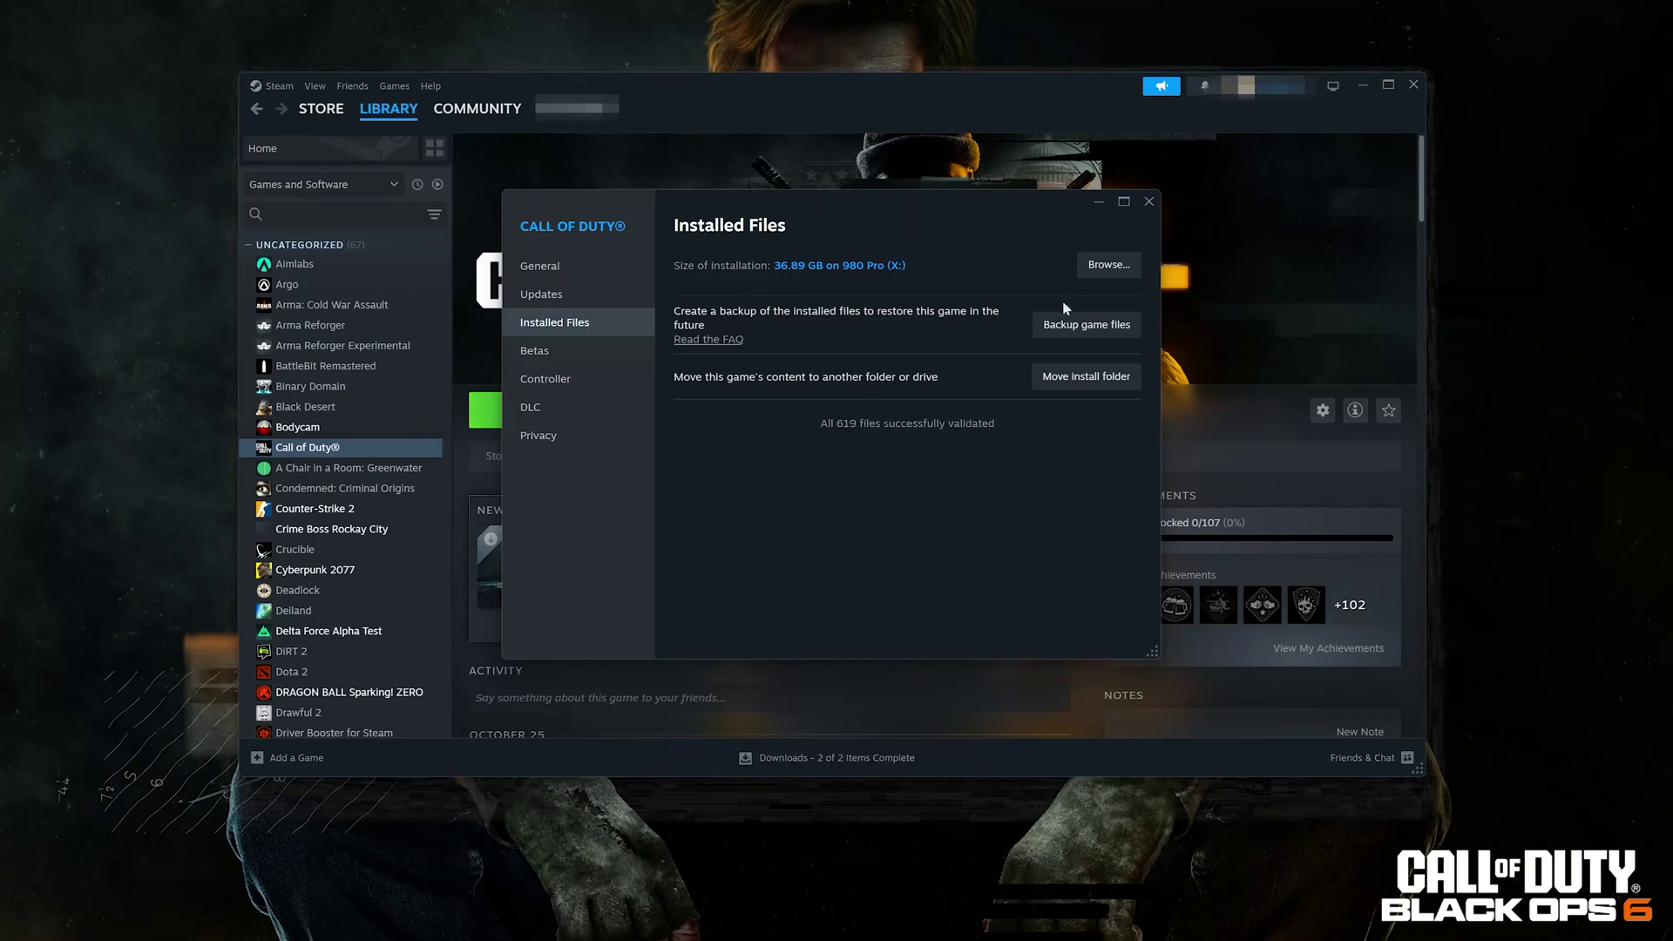
left_click(1147, 203)
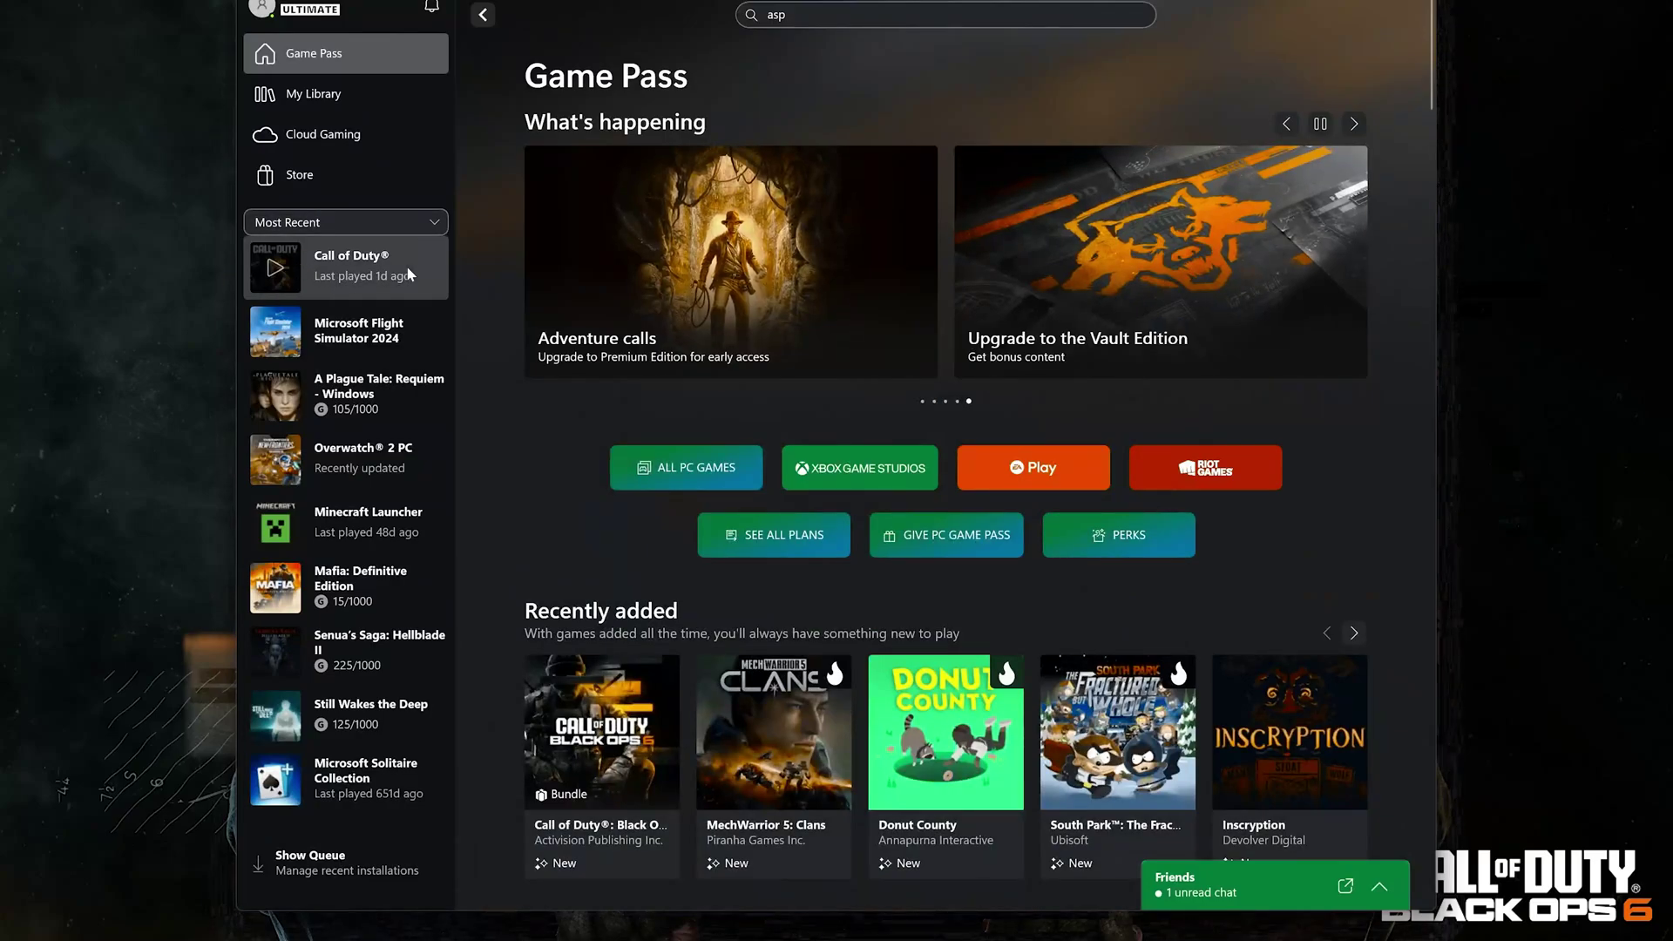
Open Call of Duty's Manage files view (85.48 GB) and choose Change drive.
left_click(367, 278)
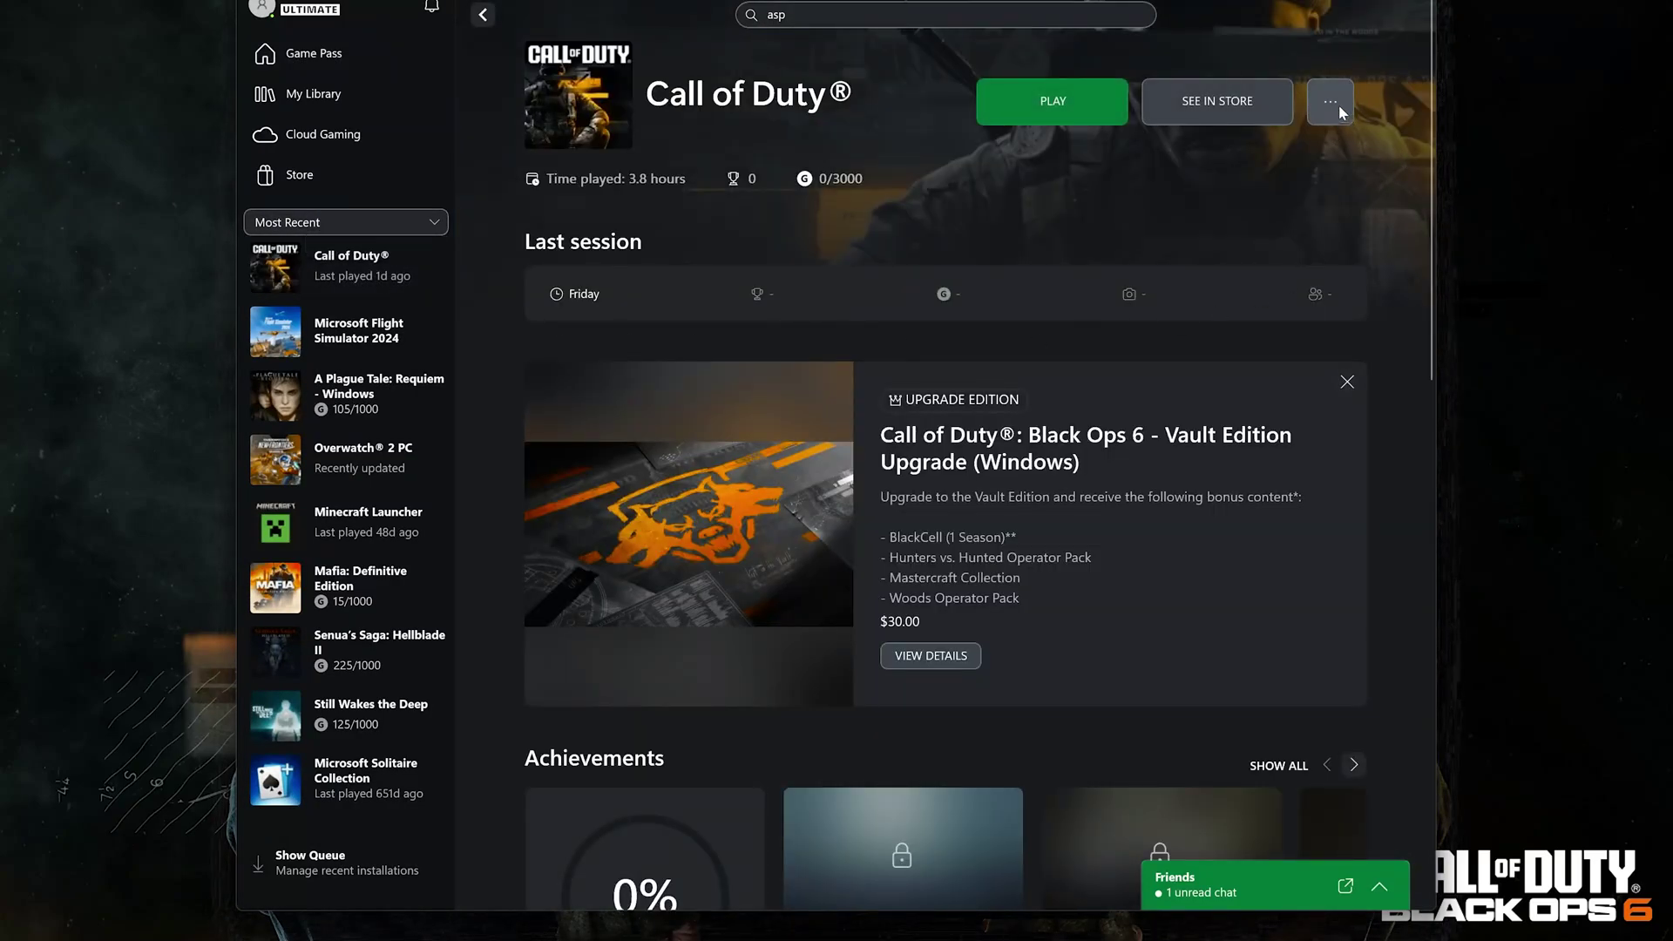
left_click(1314, 102)
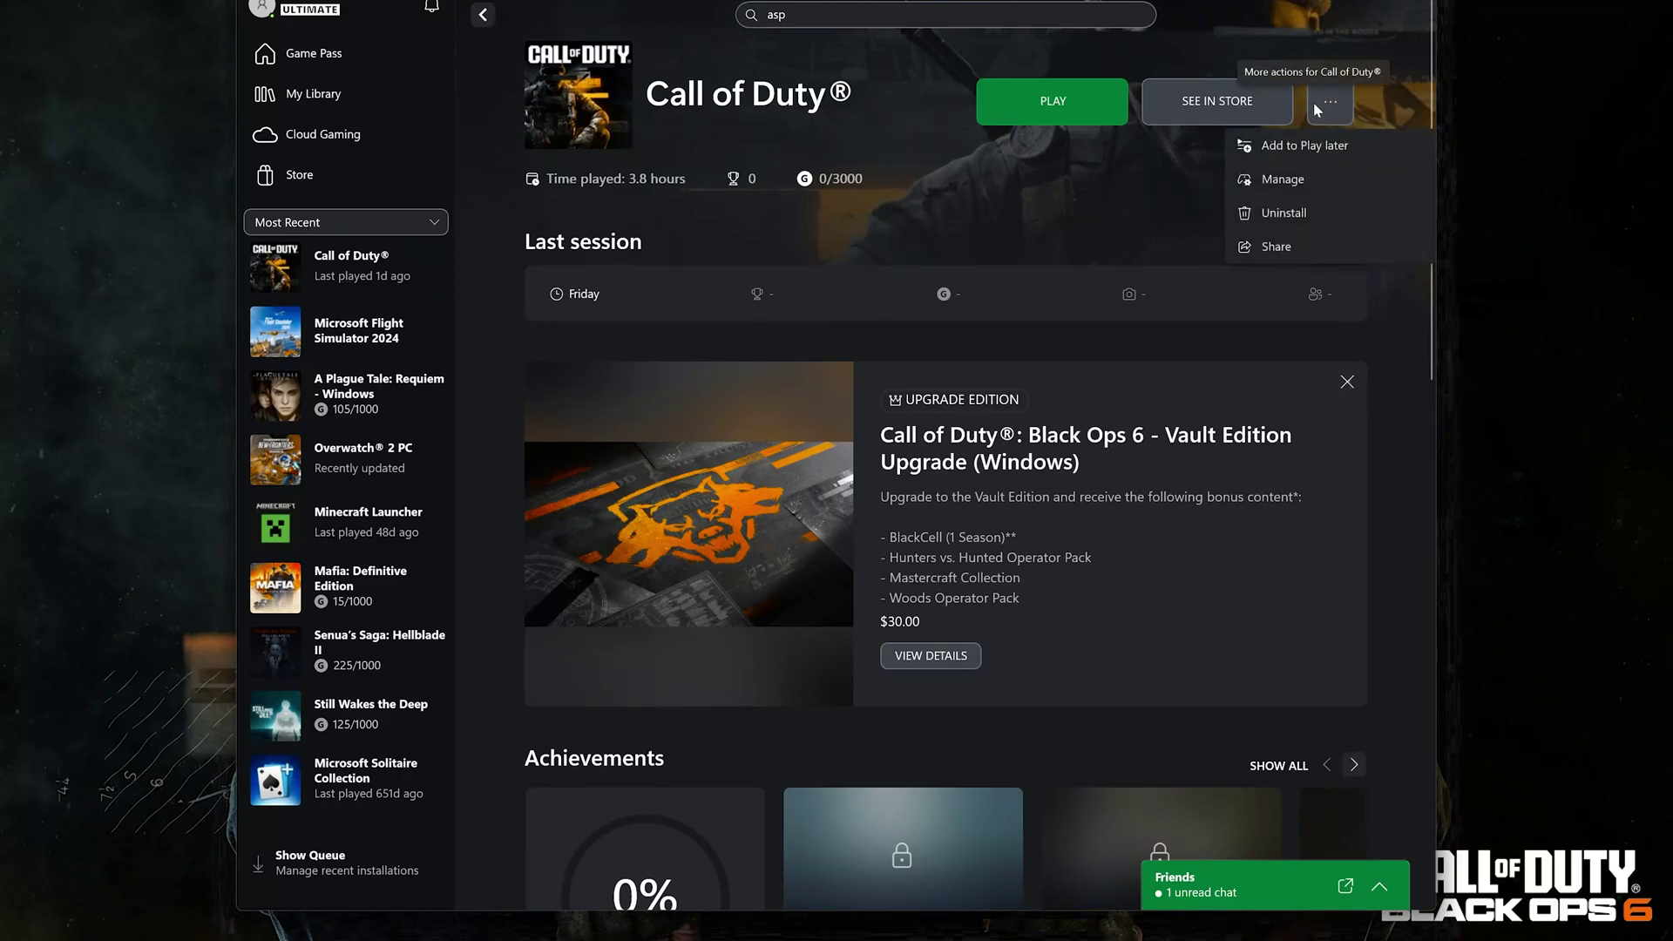
left_click(1312, 182)
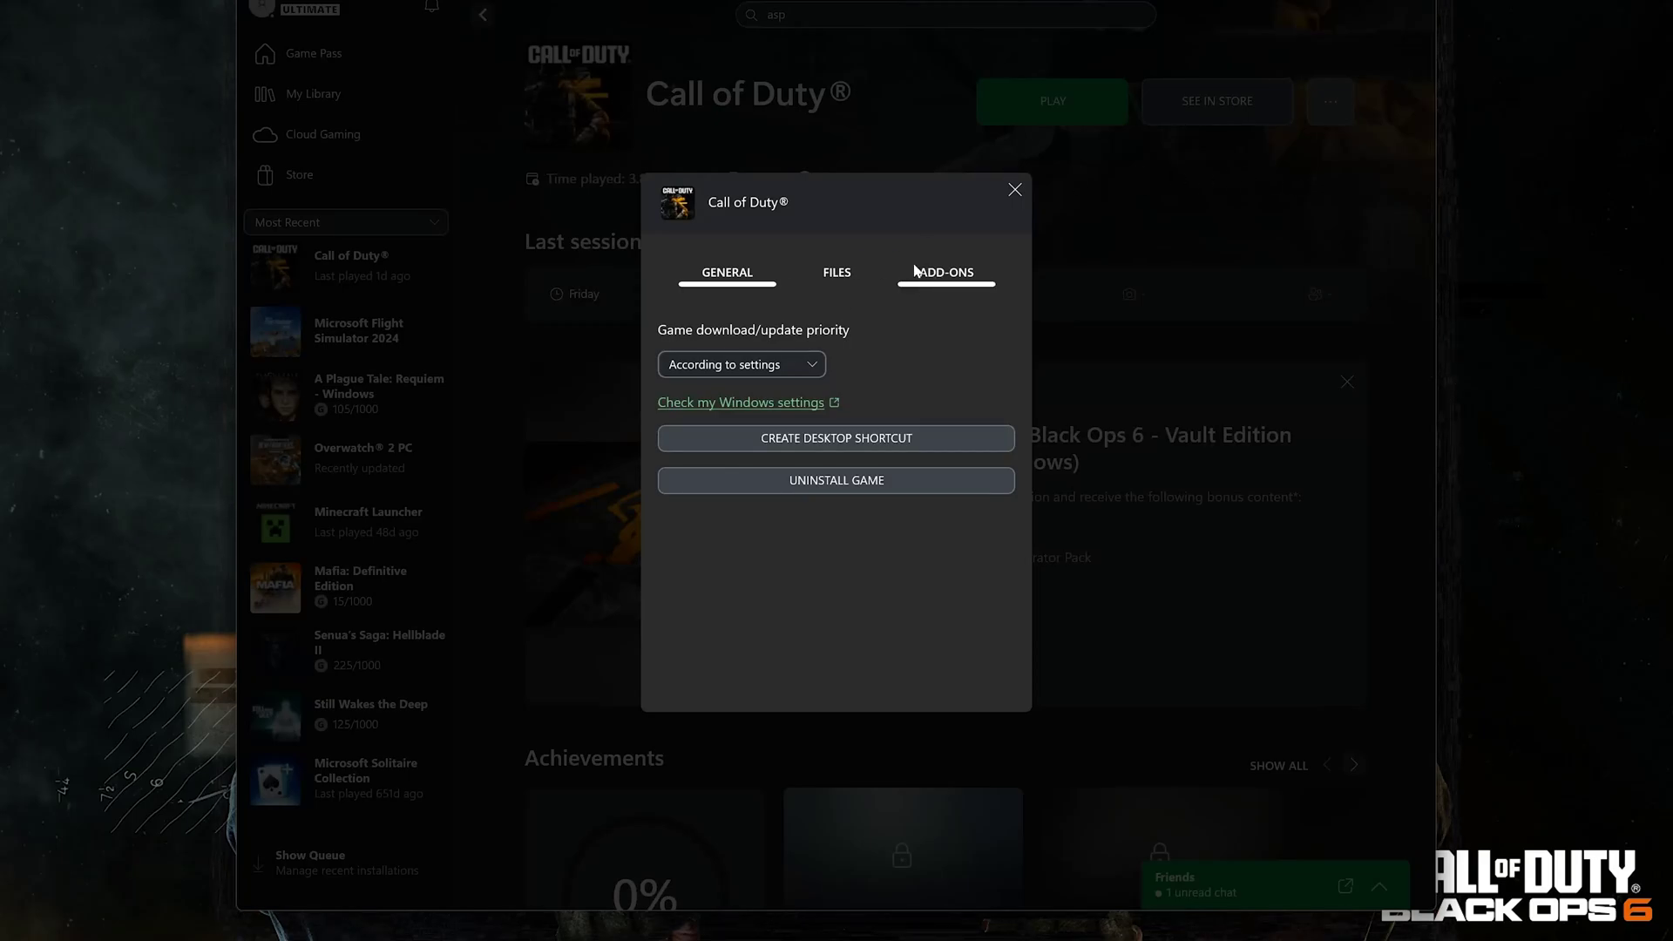
left_click(821, 276)
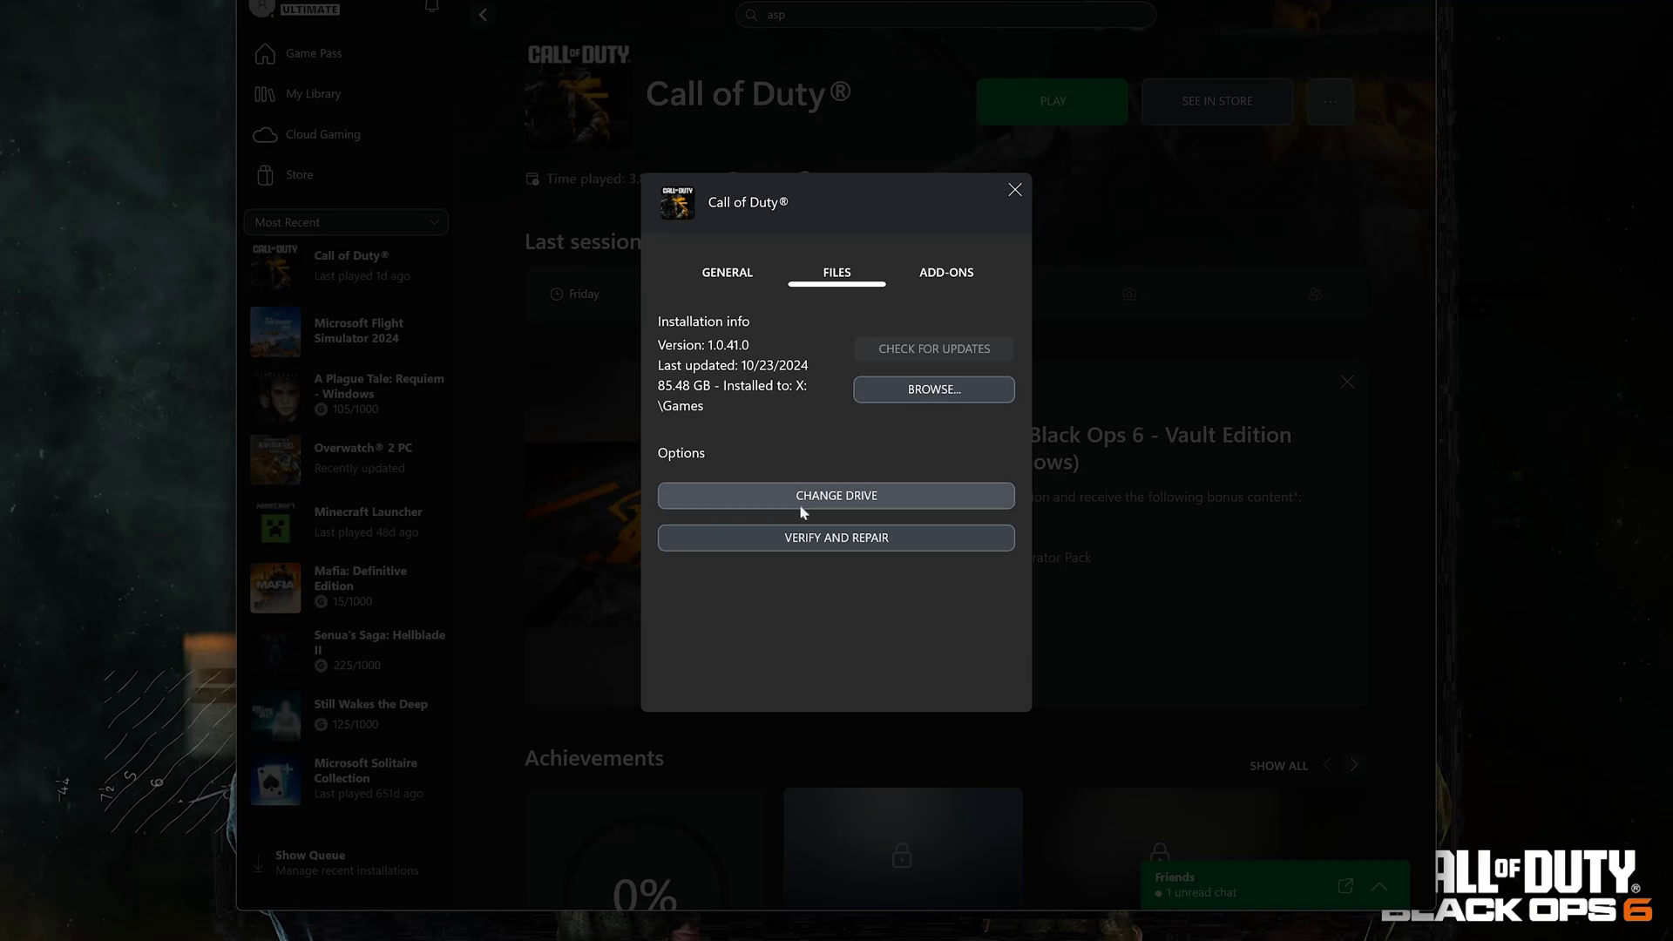
left_click(859, 496)
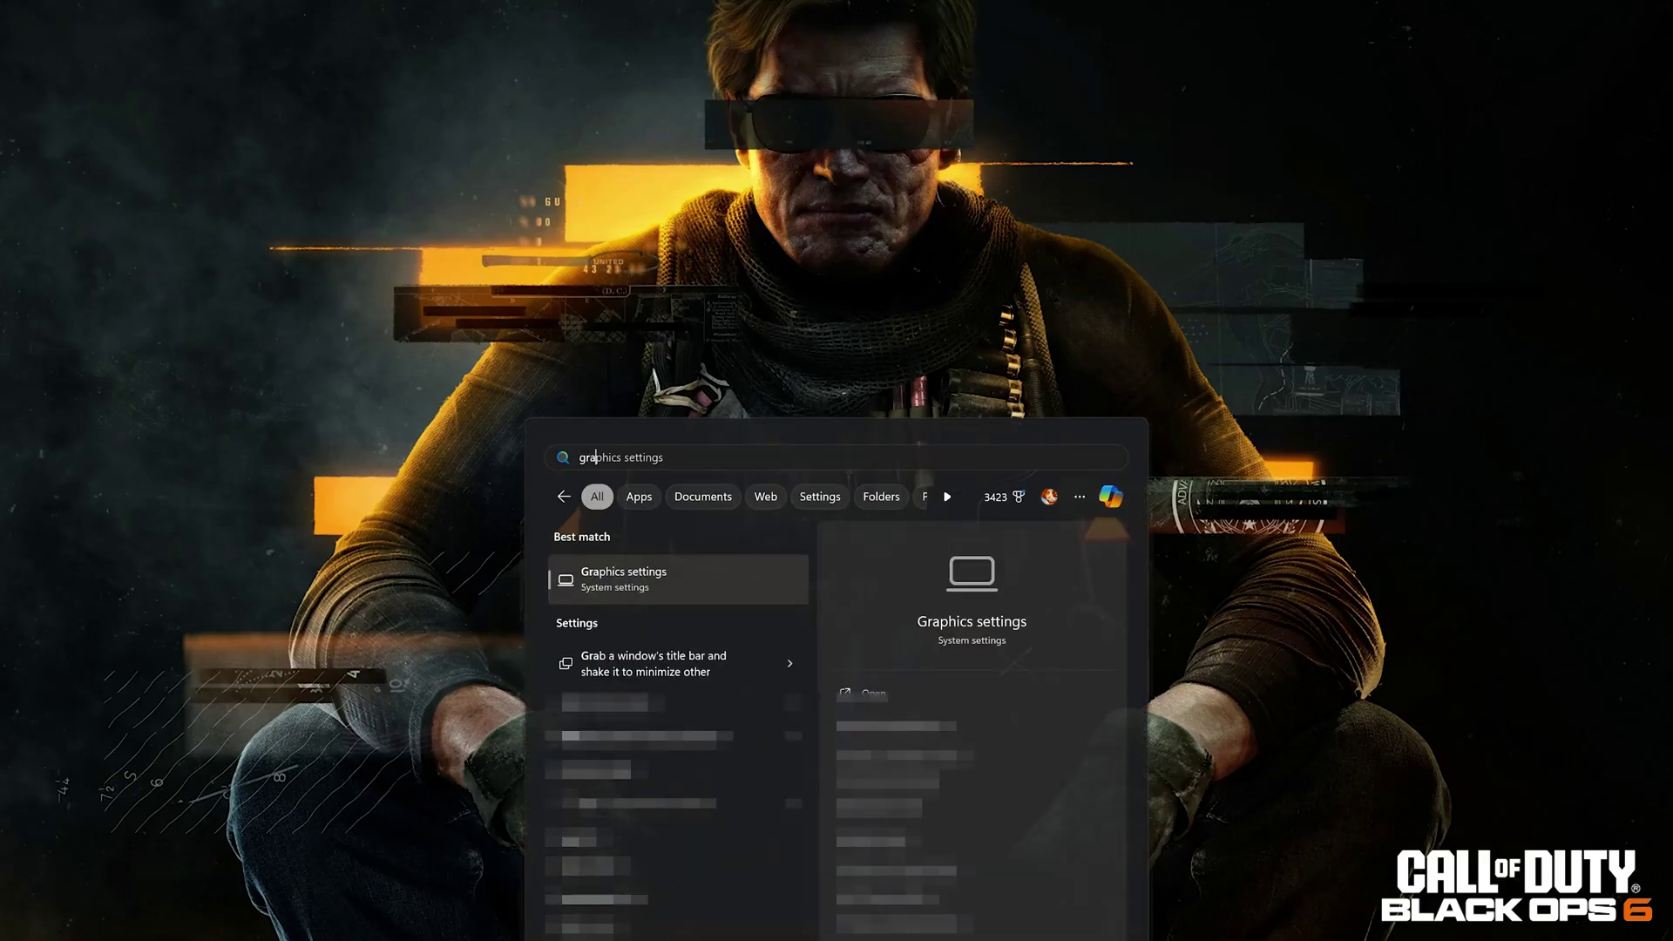
type("phic")
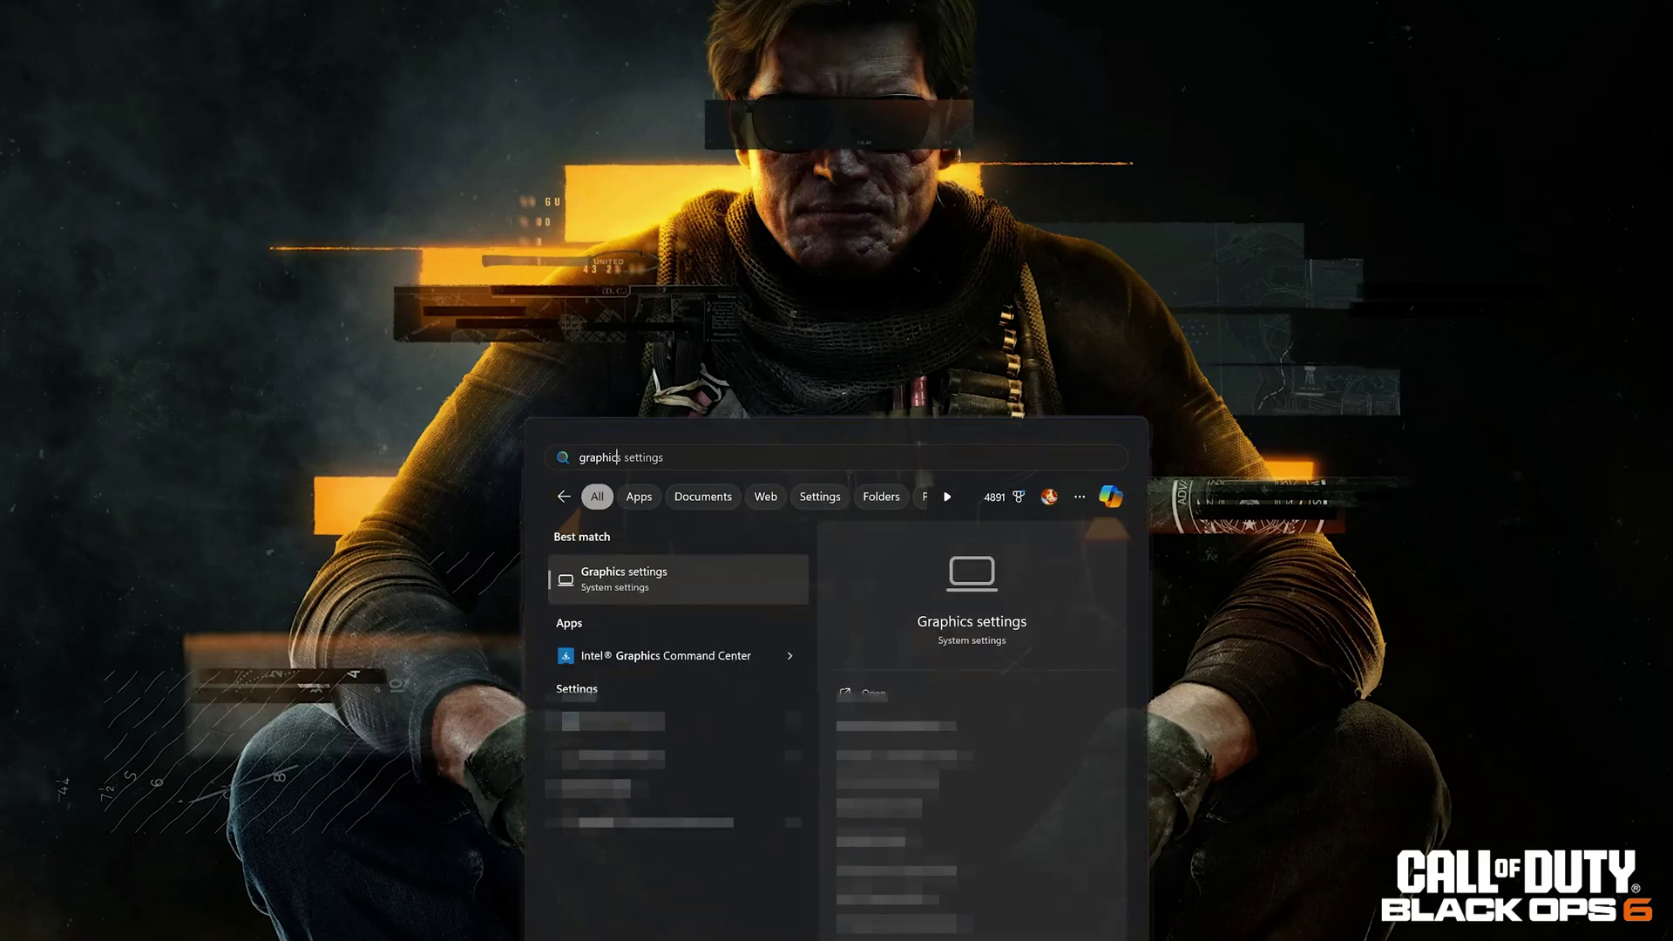
type("s")
Add Call of Duty as a Microsoft Store app in Graphics settings.
left_click(709, 584)
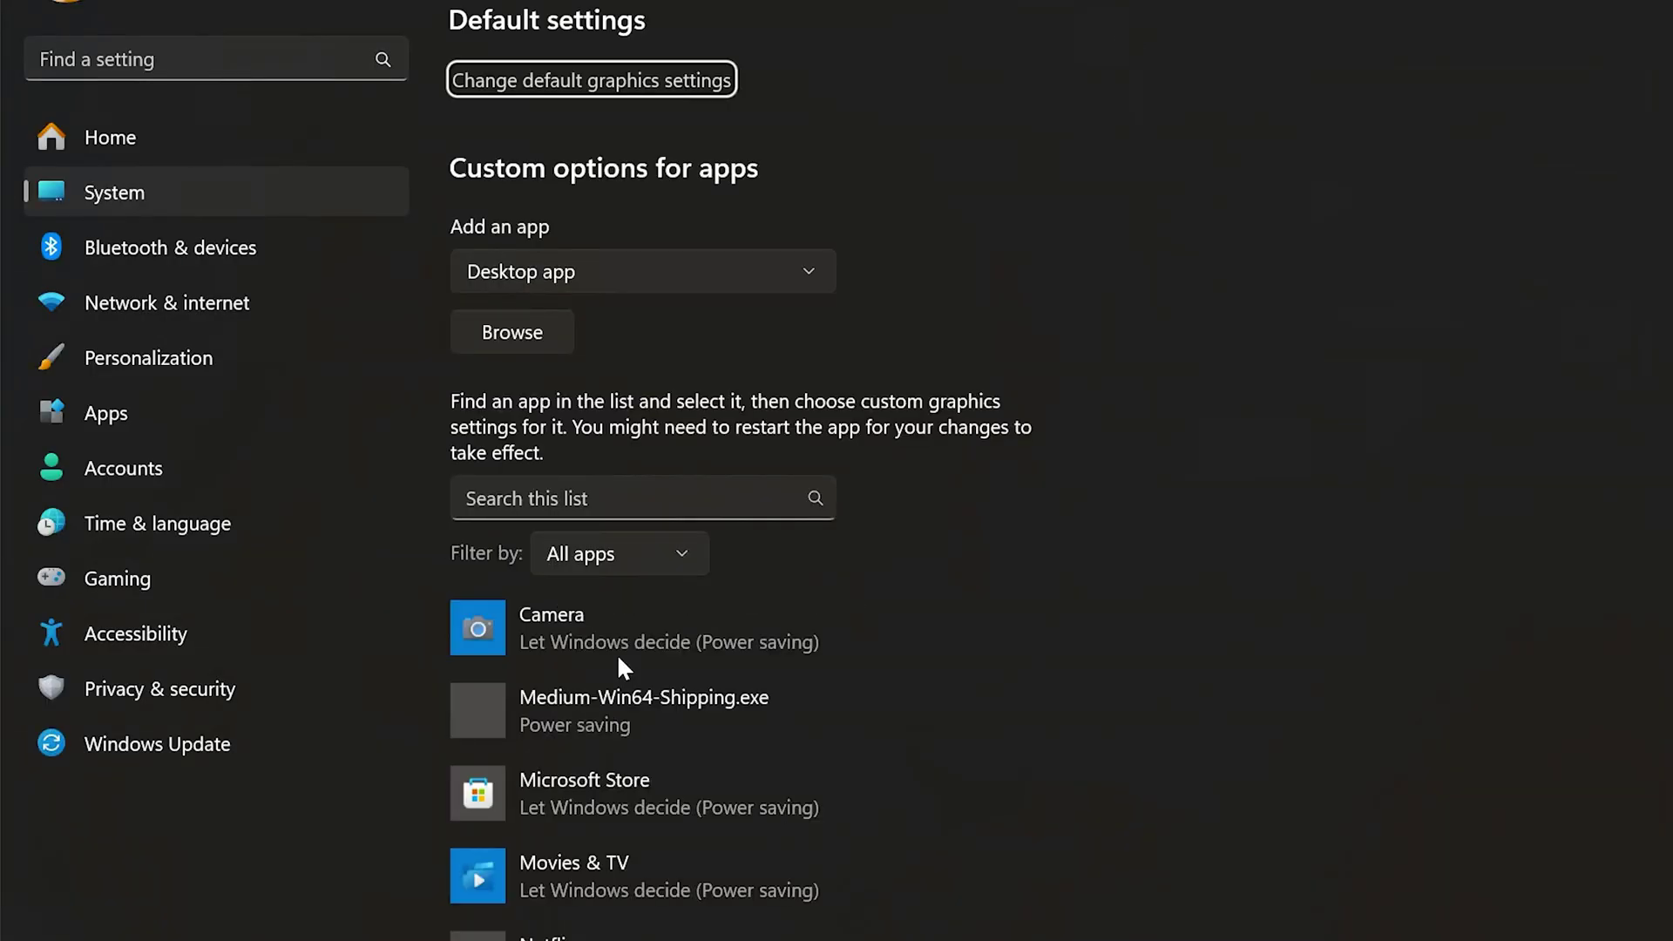
left_click(657, 271)
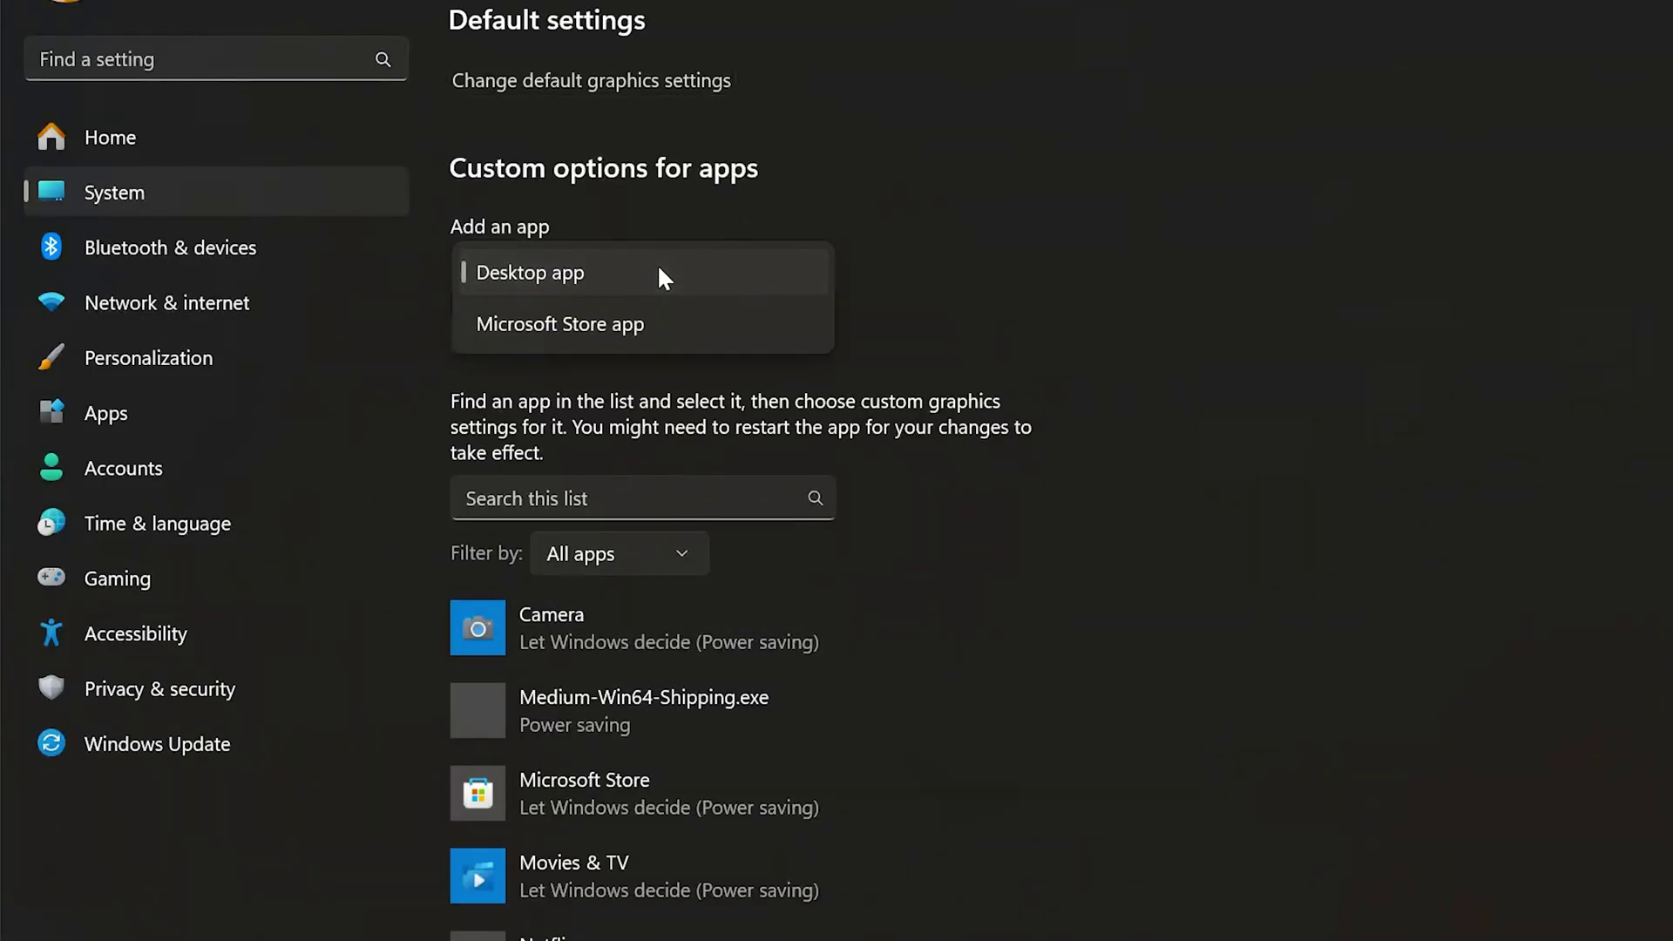
left_click(555, 329)
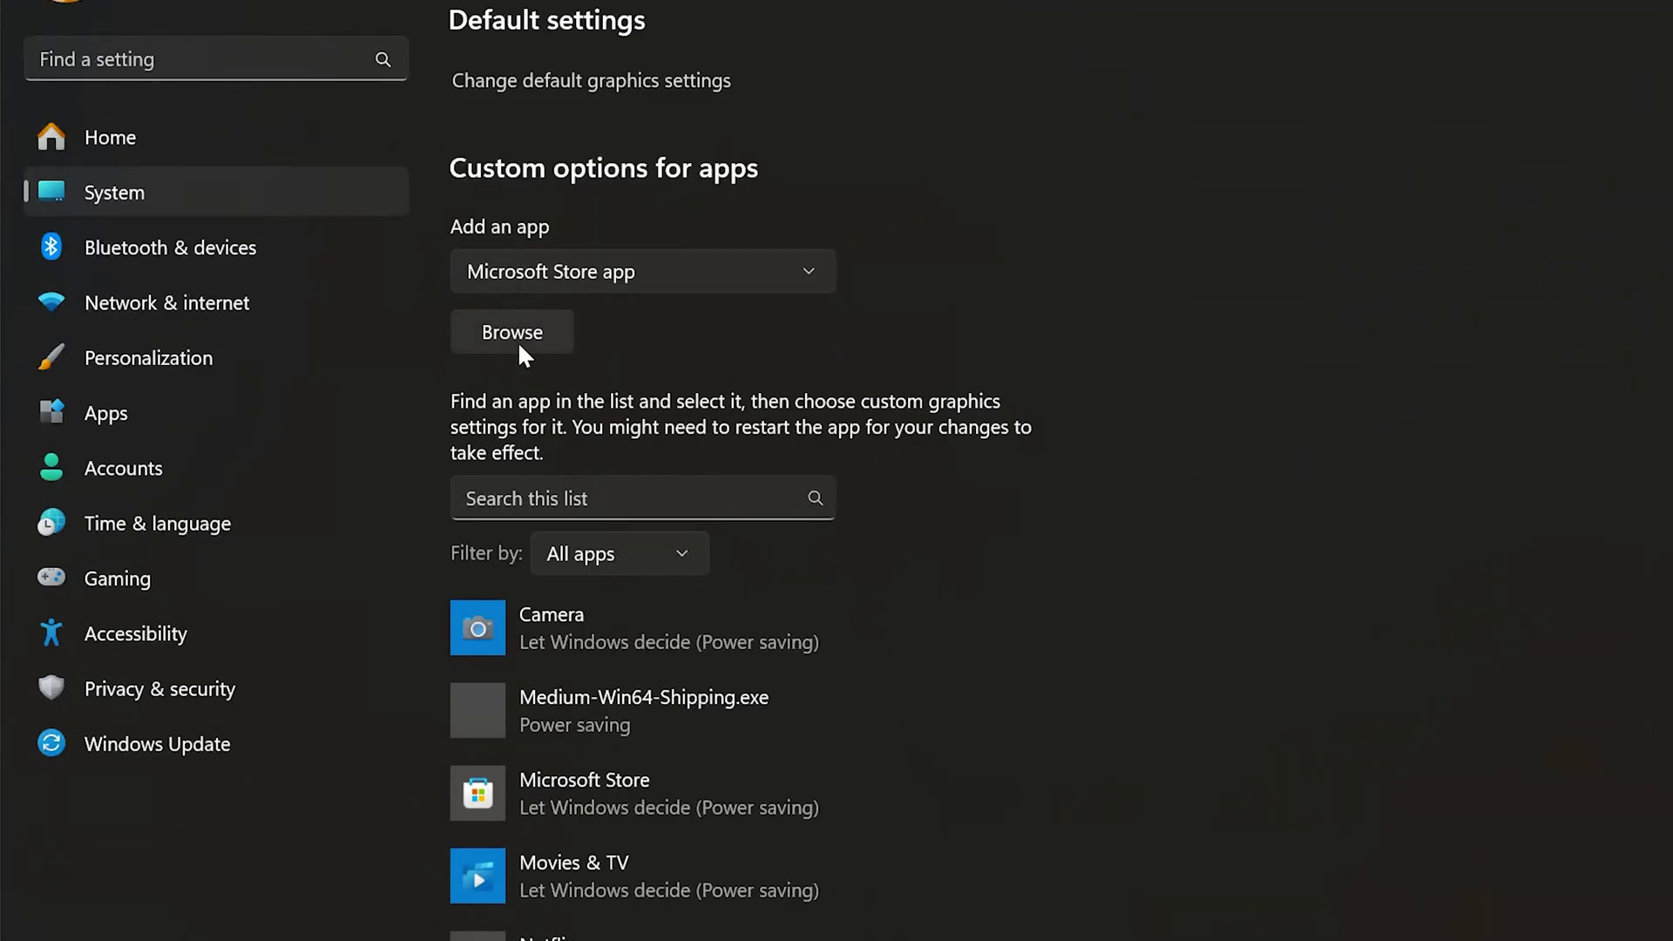
left_click(513, 334)
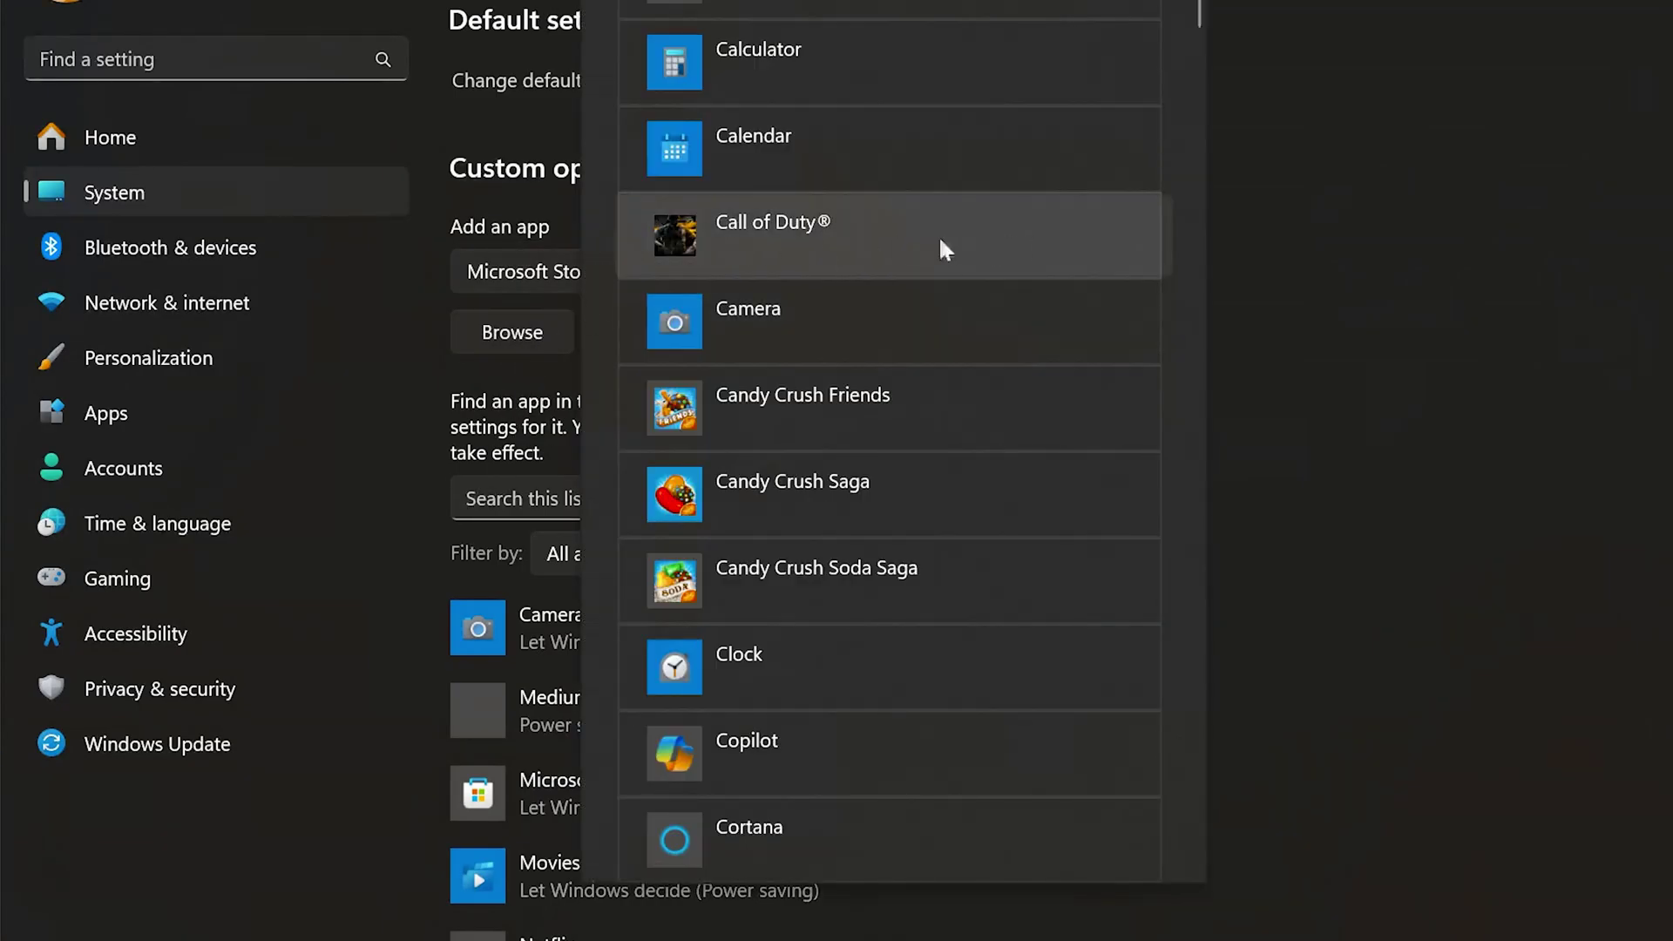
left_click(903, 248)
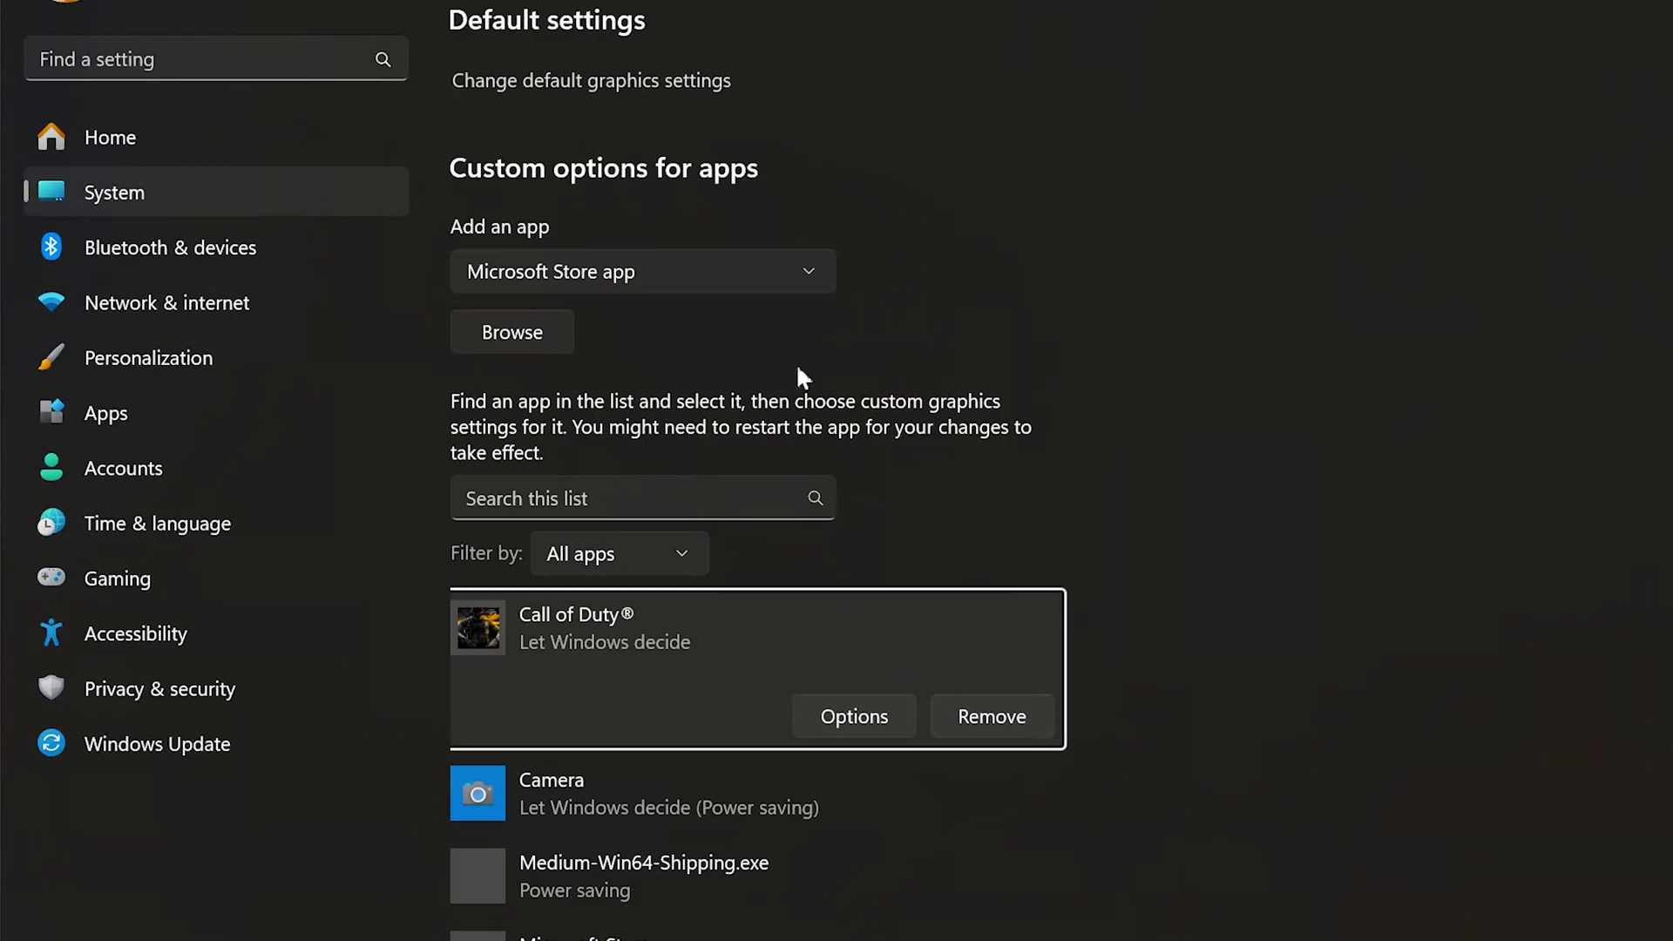
Set Call of Duty's graphics preference to High performance and save.
left_click(869, 713)
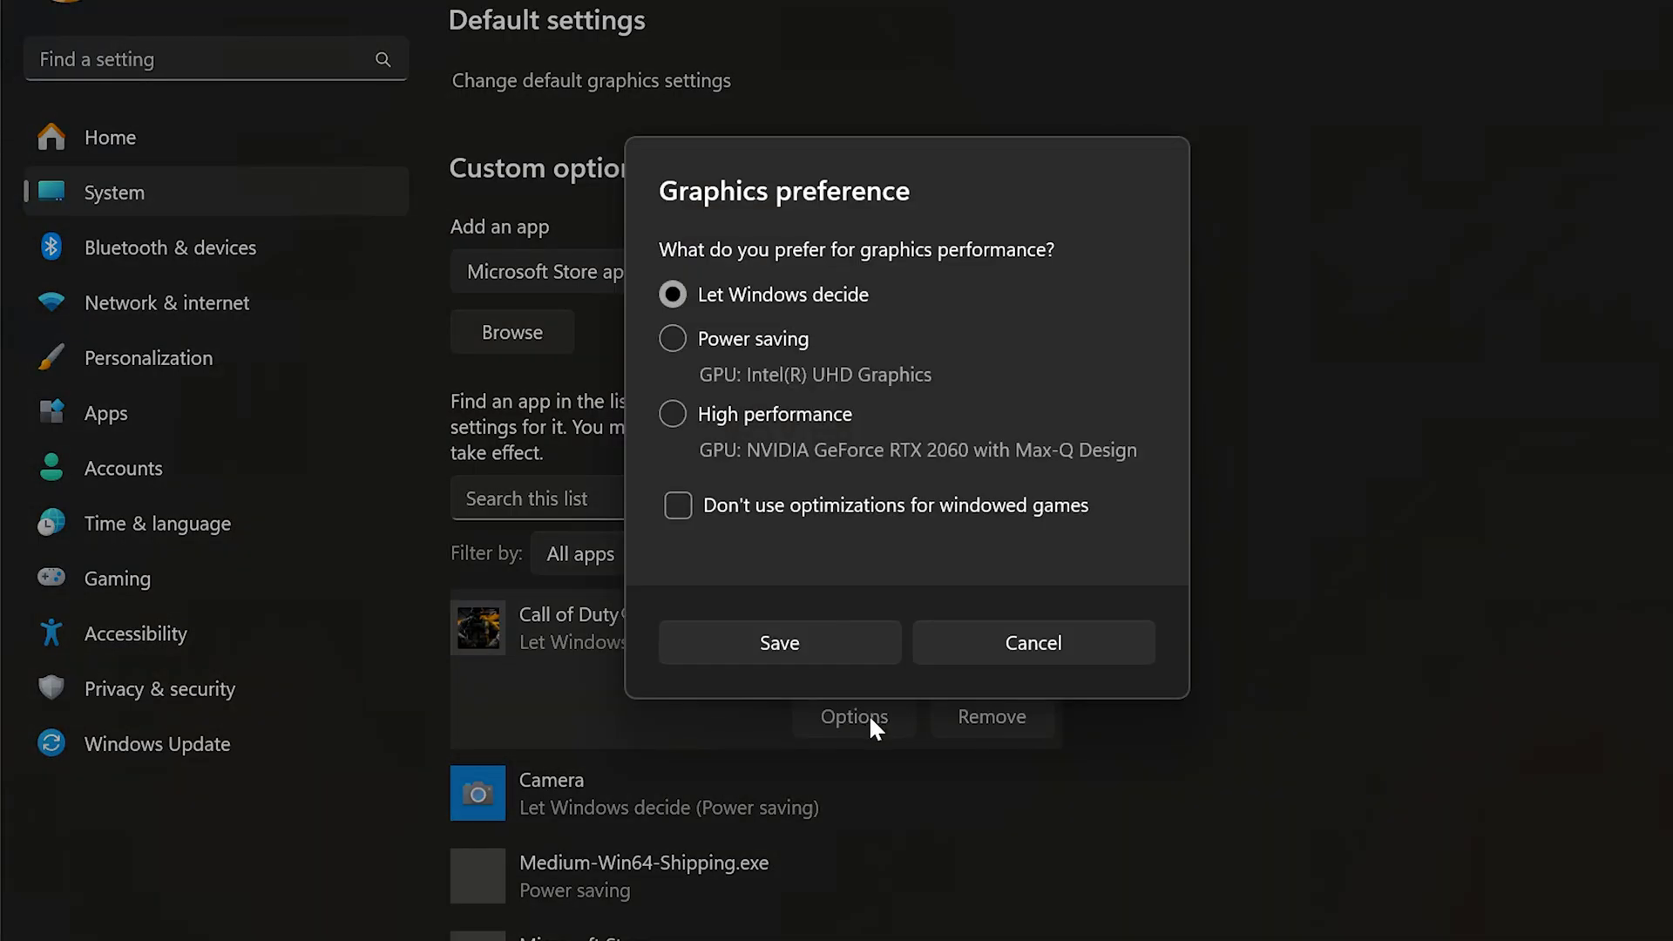
left_click(672, 414)
left_click(789, 644)
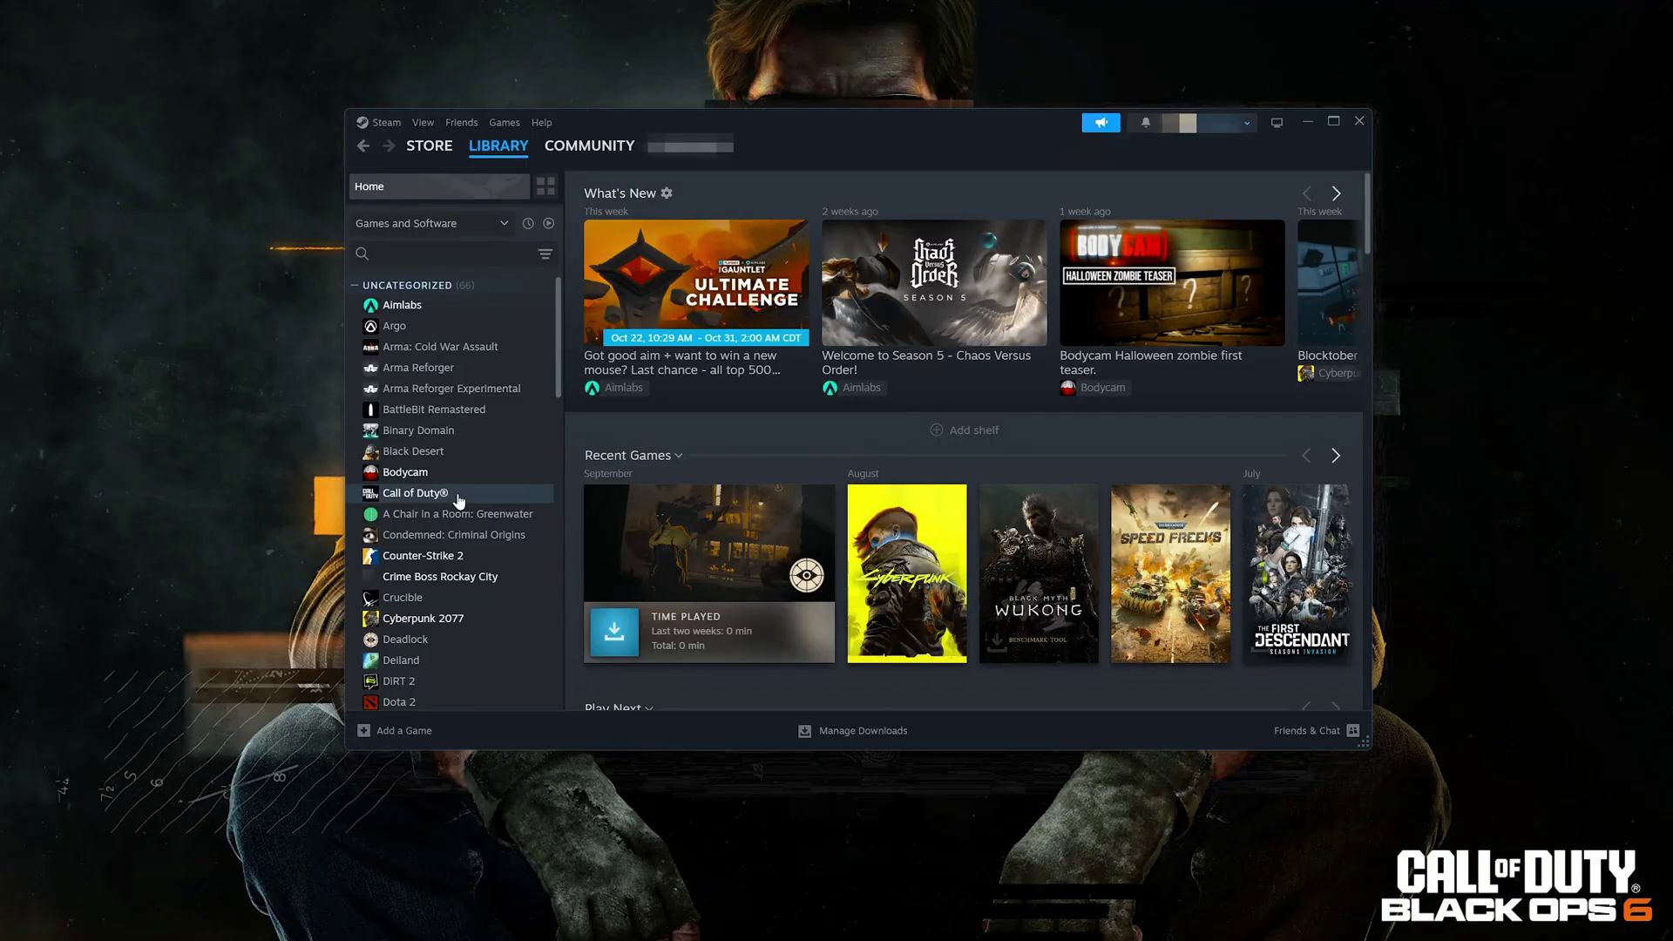
Browse Call of Duty's installed files from Steam Properties to find cod.exe.
right_click(451, 495)
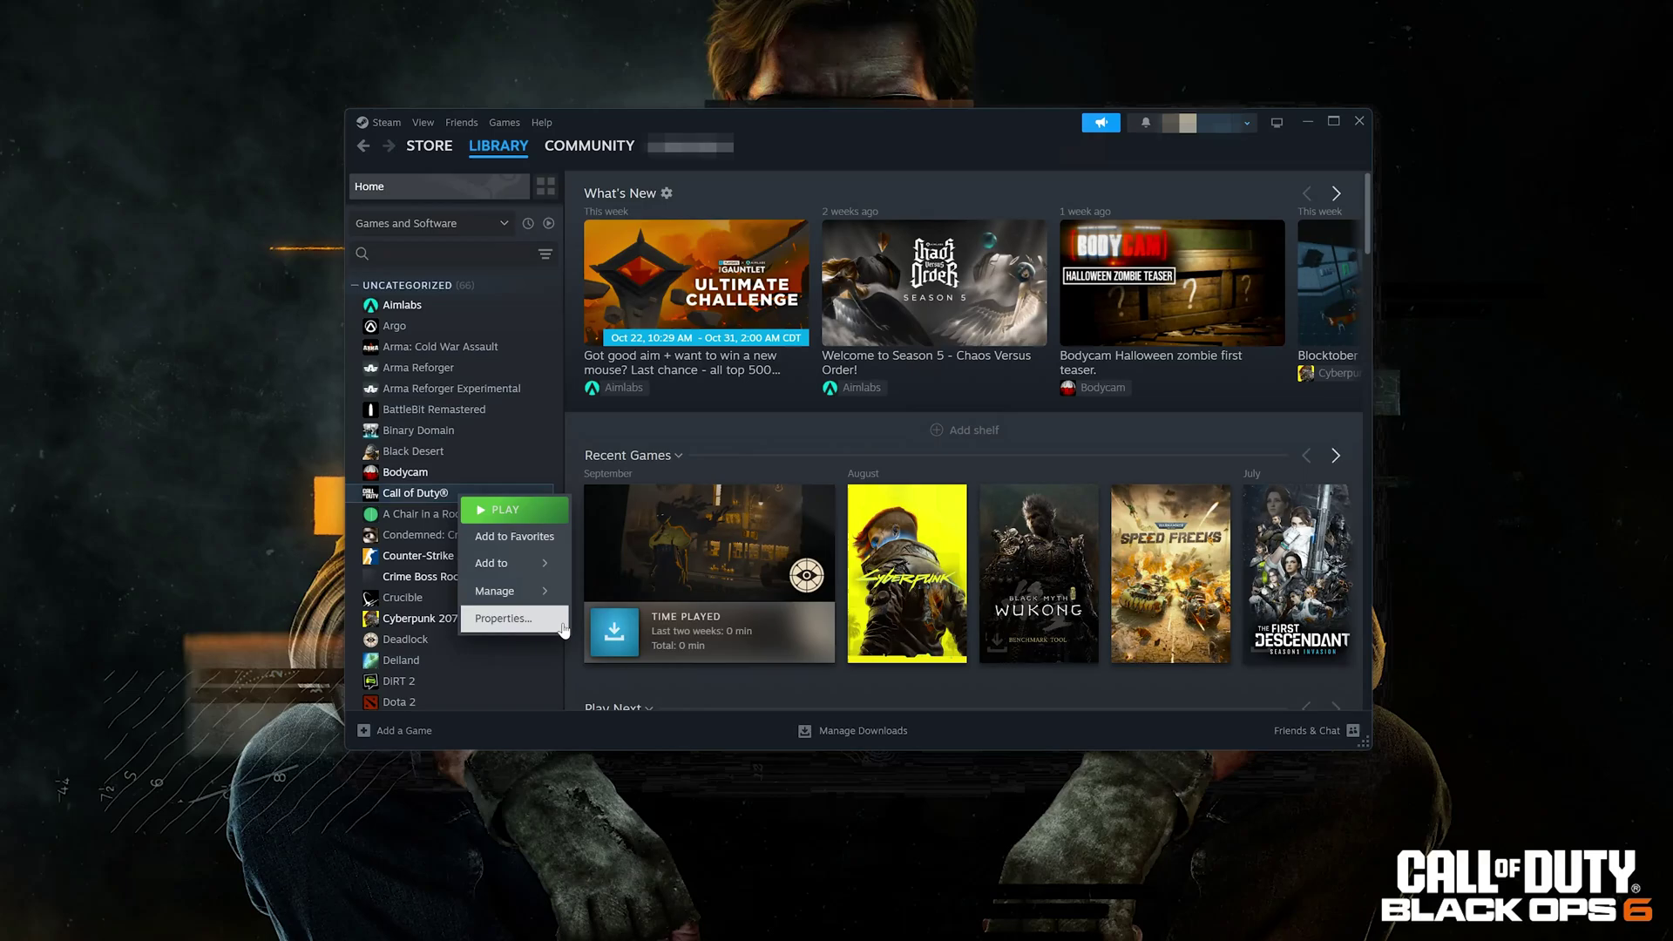
left_click(527, 622)
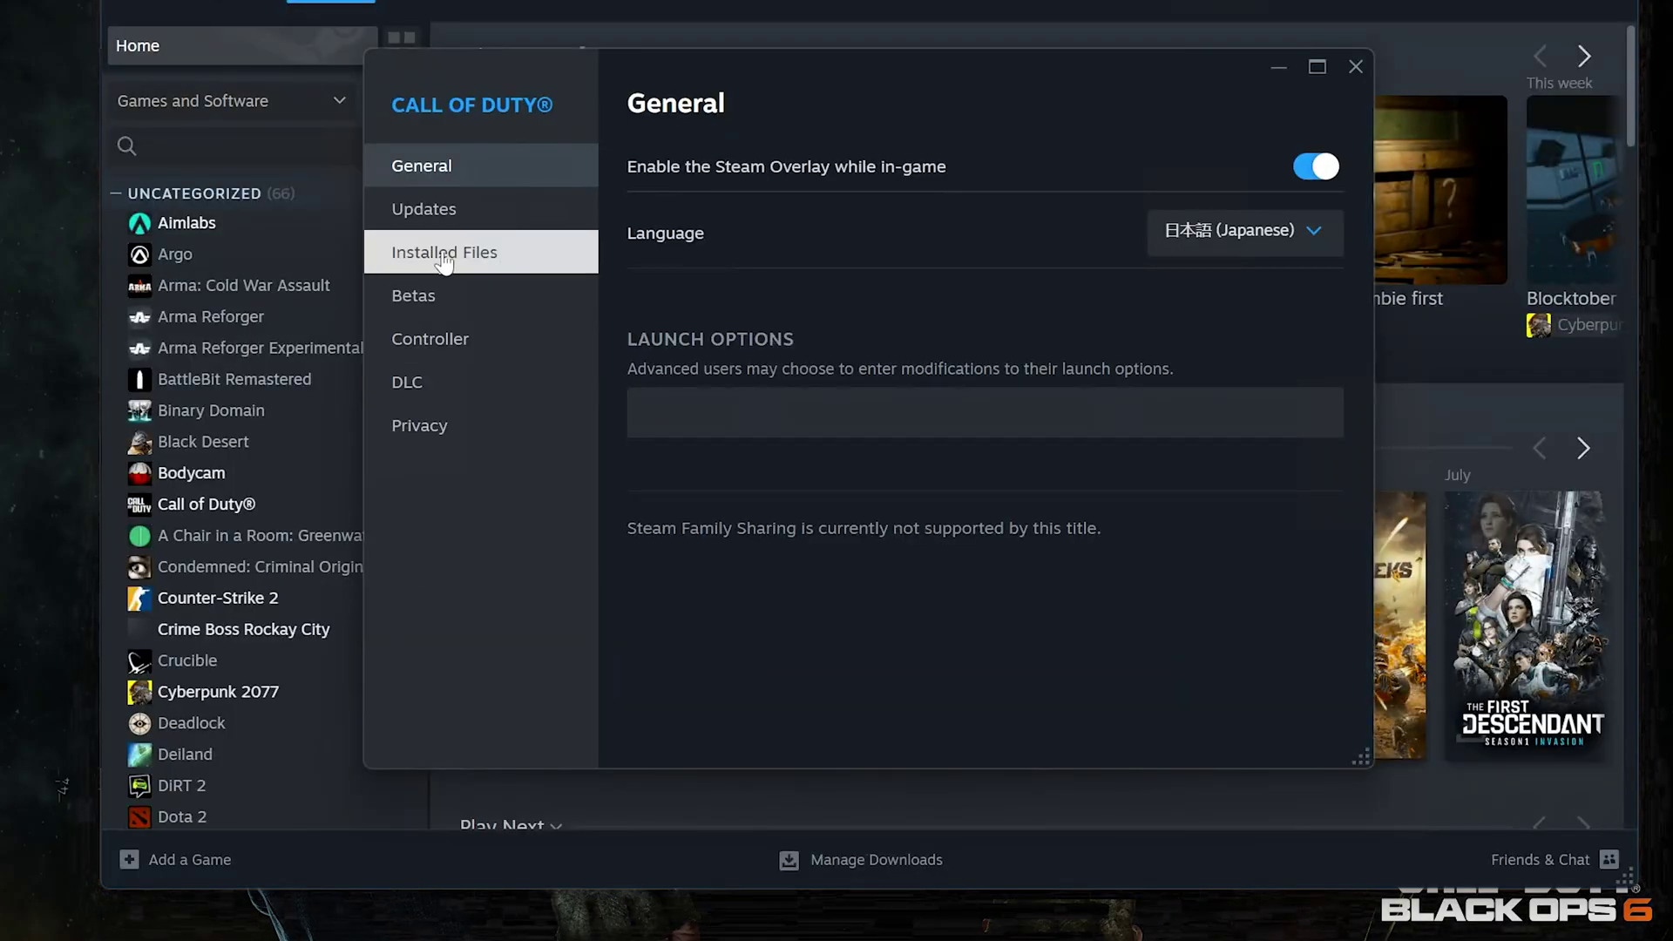
left_click(596, 332)
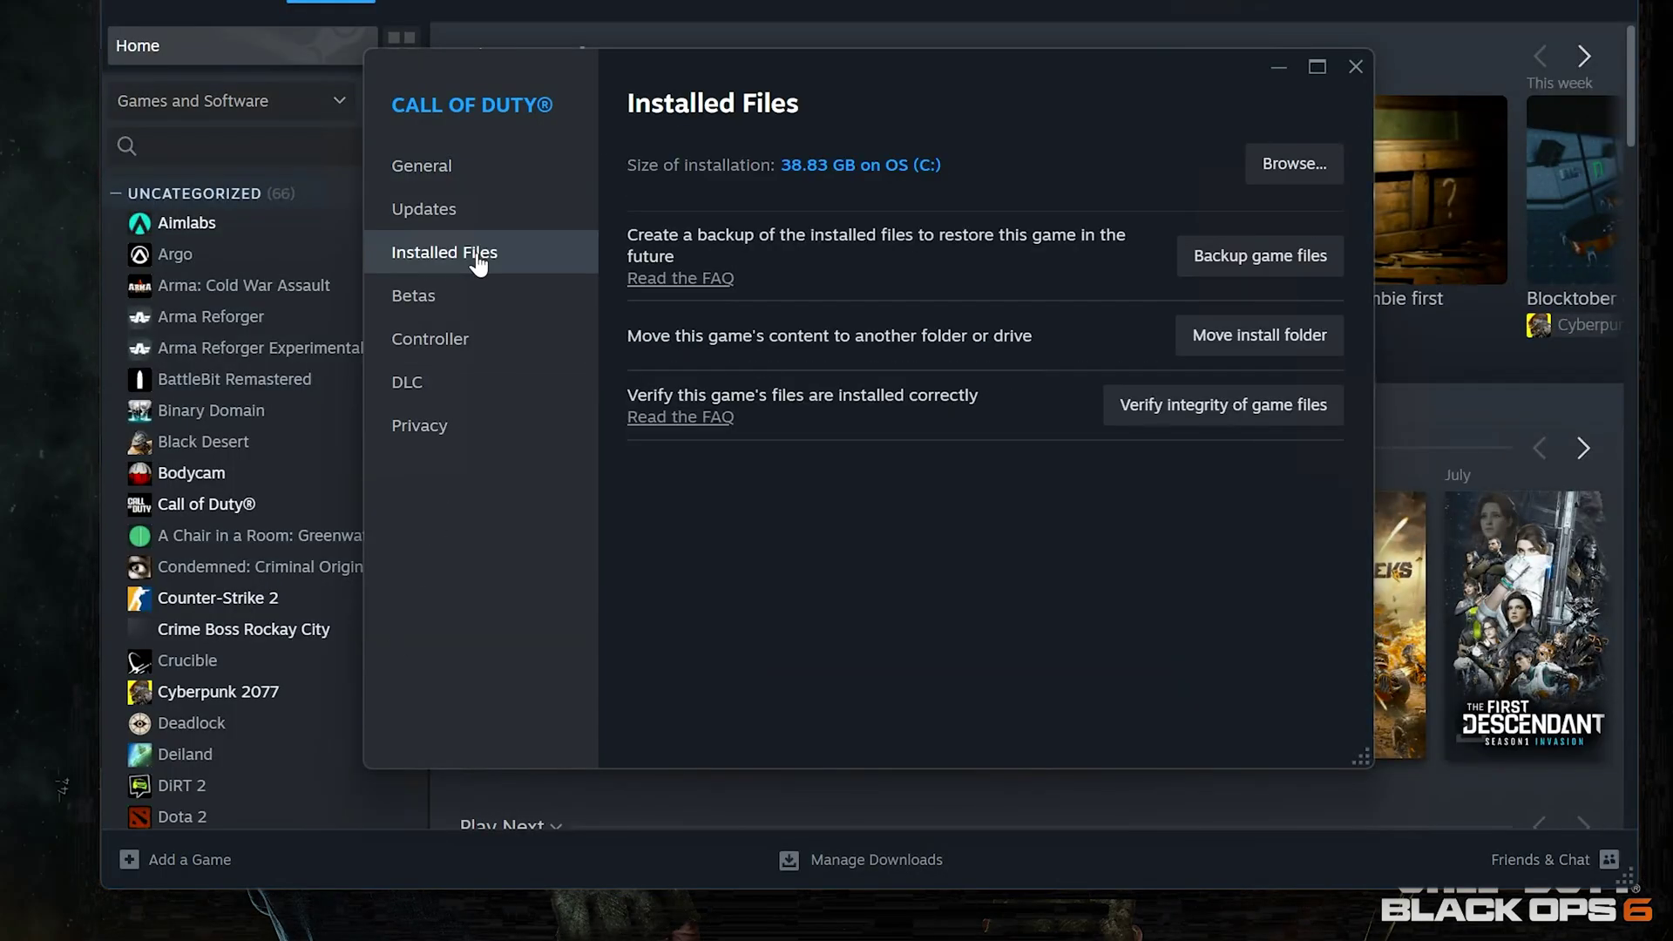
left_click(1262, 167)
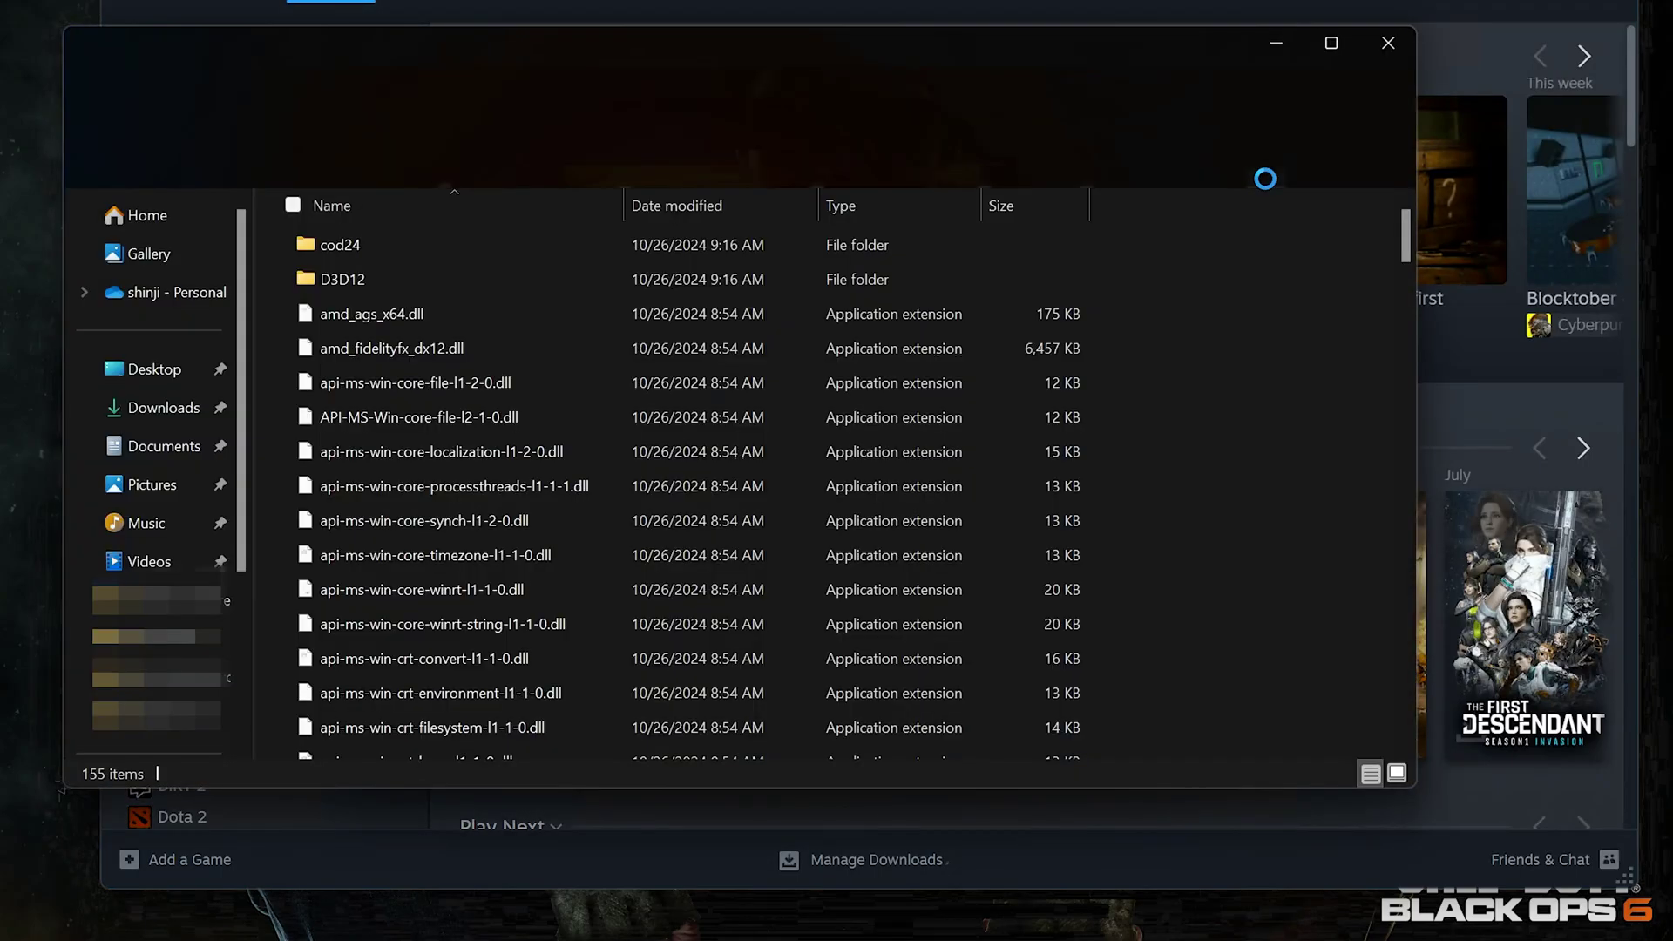
left_click_drag(1401, 238, 1378, 339)
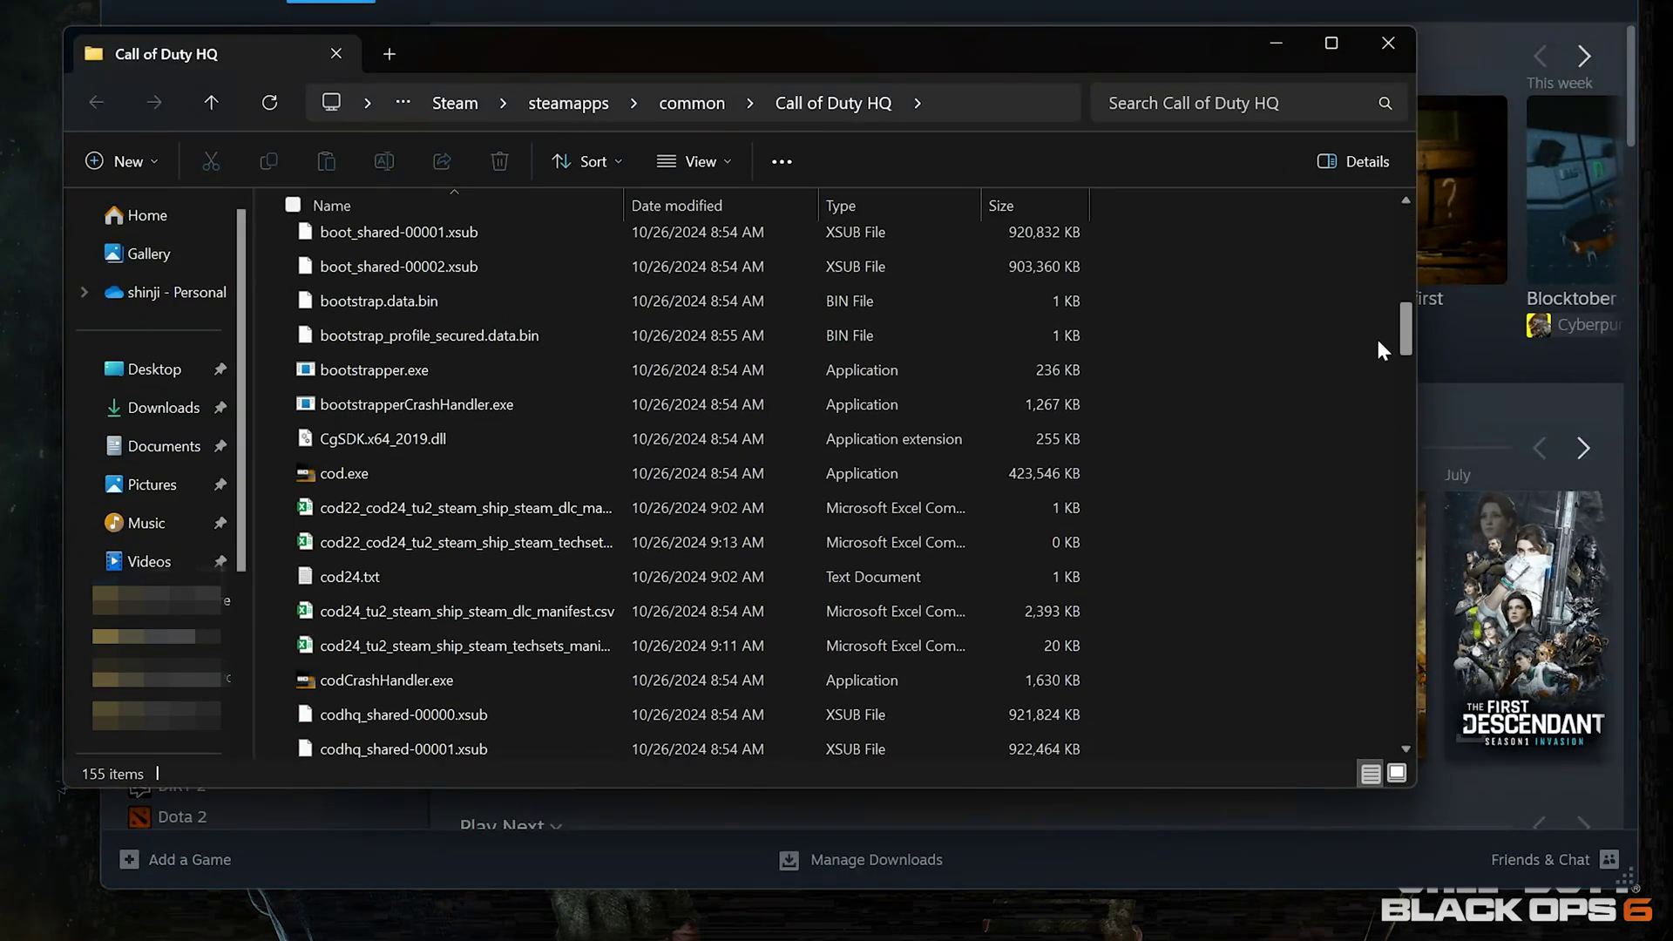
mouse_move(346, 473)
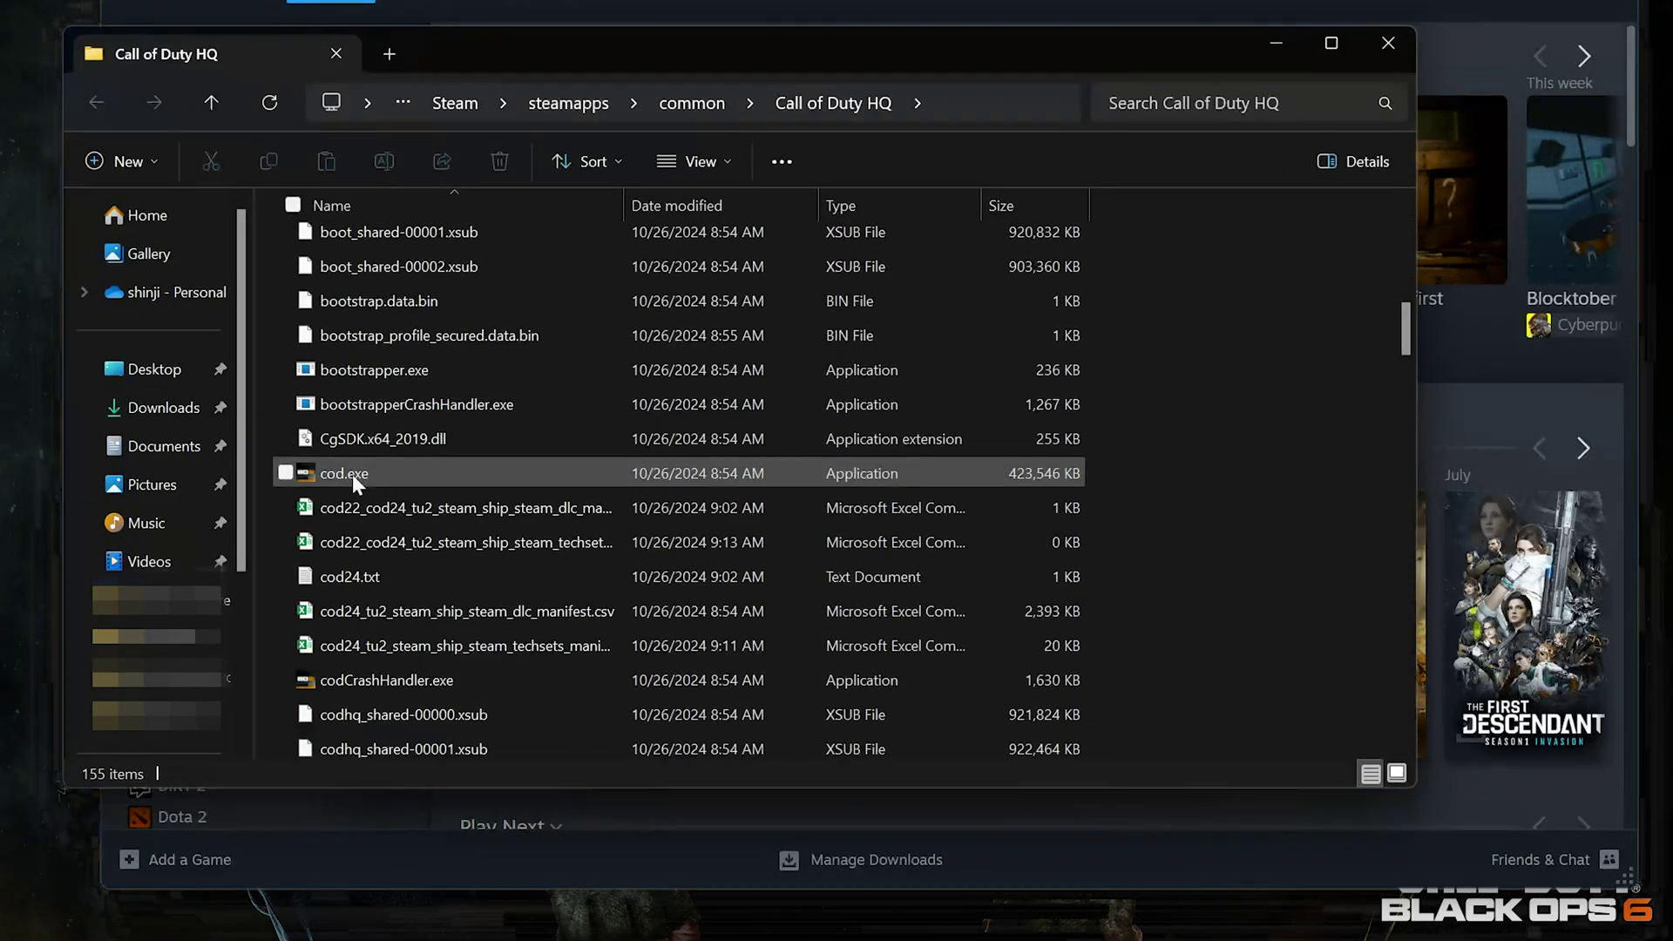
key("super")
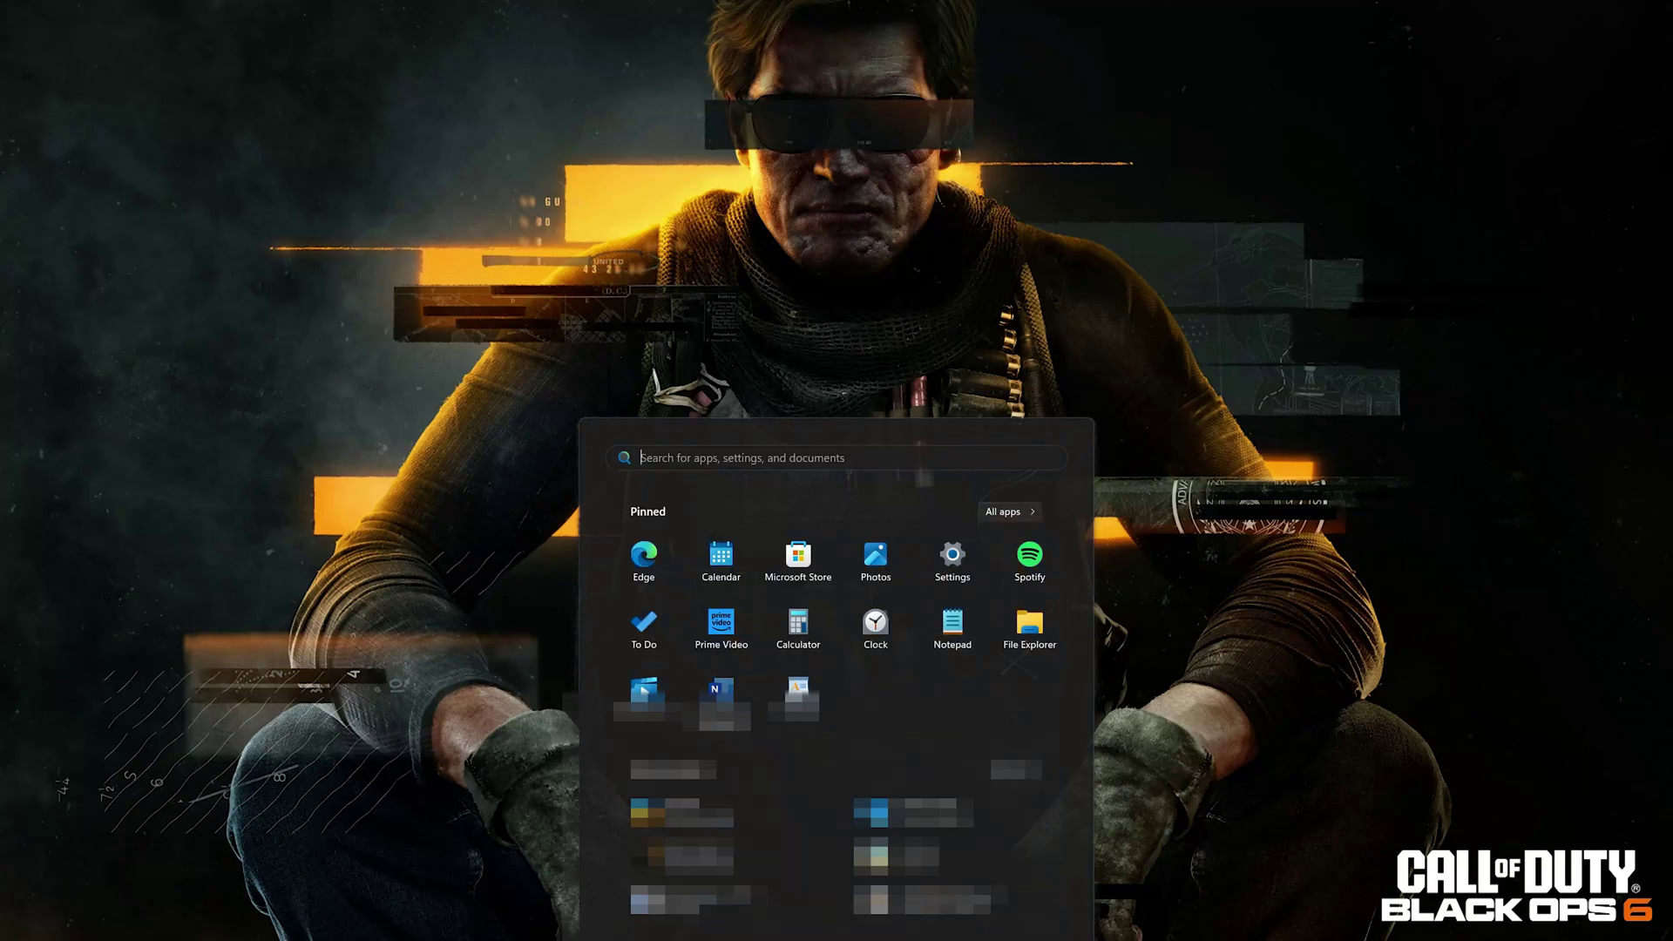
type("graphics settings")
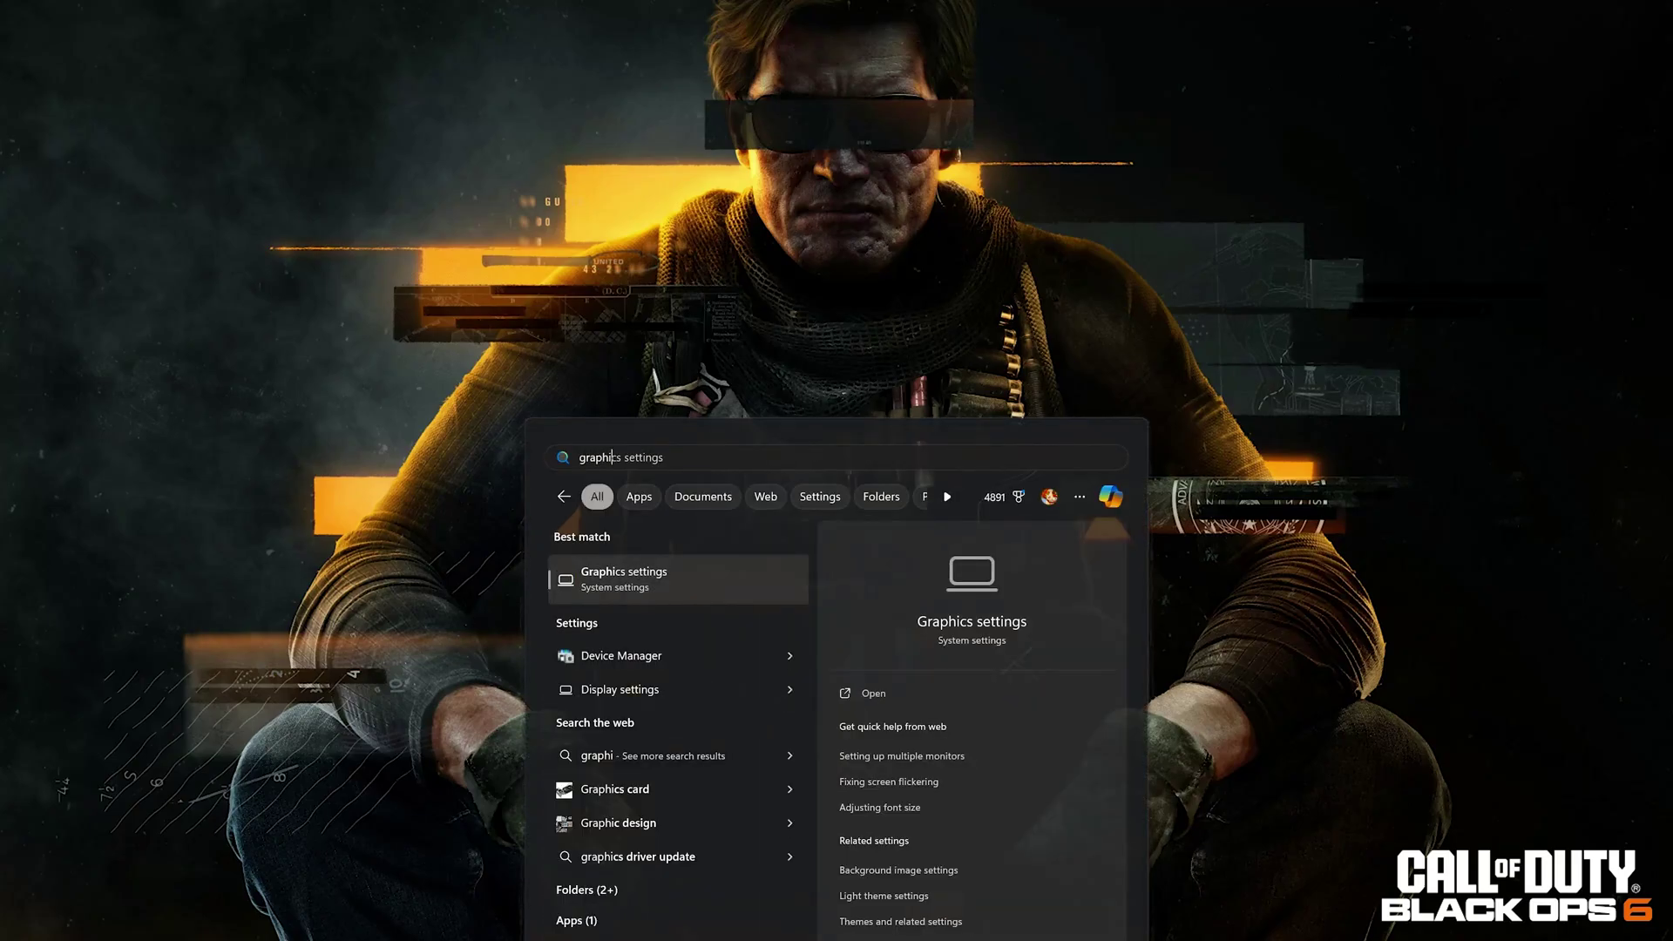
Add Program Files (x86)\Steam\steamapps\common\Call of Duty HQ\cod.exe as a Graphics settings custom app.
left_click(651, 585)
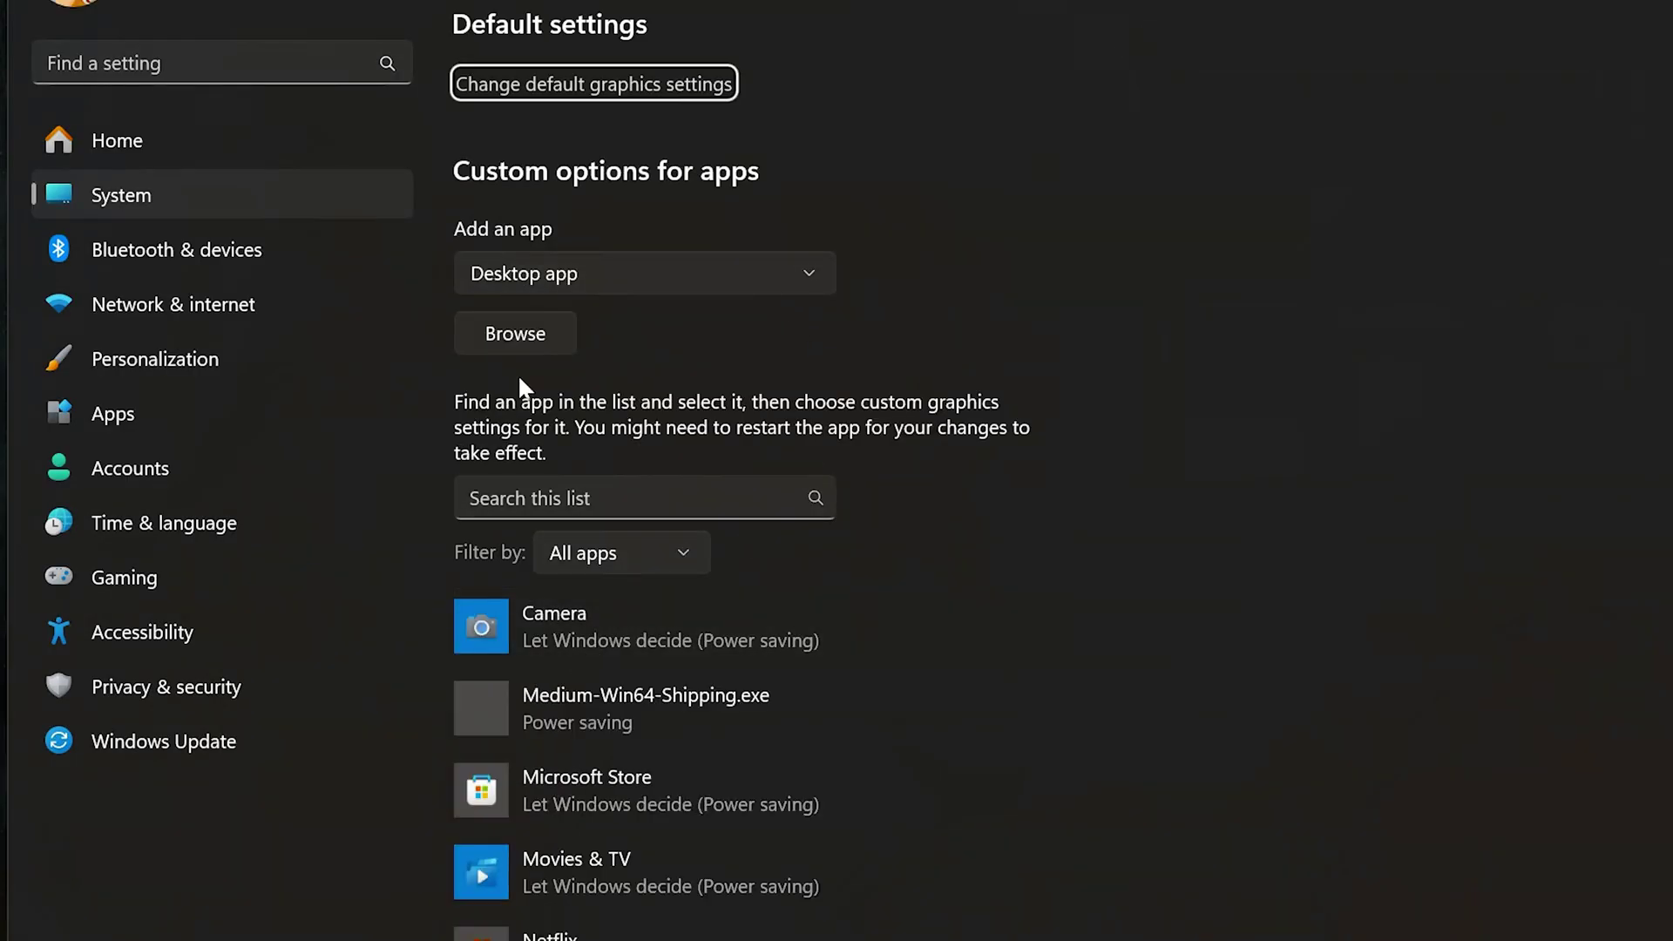
left_click(526, 342)
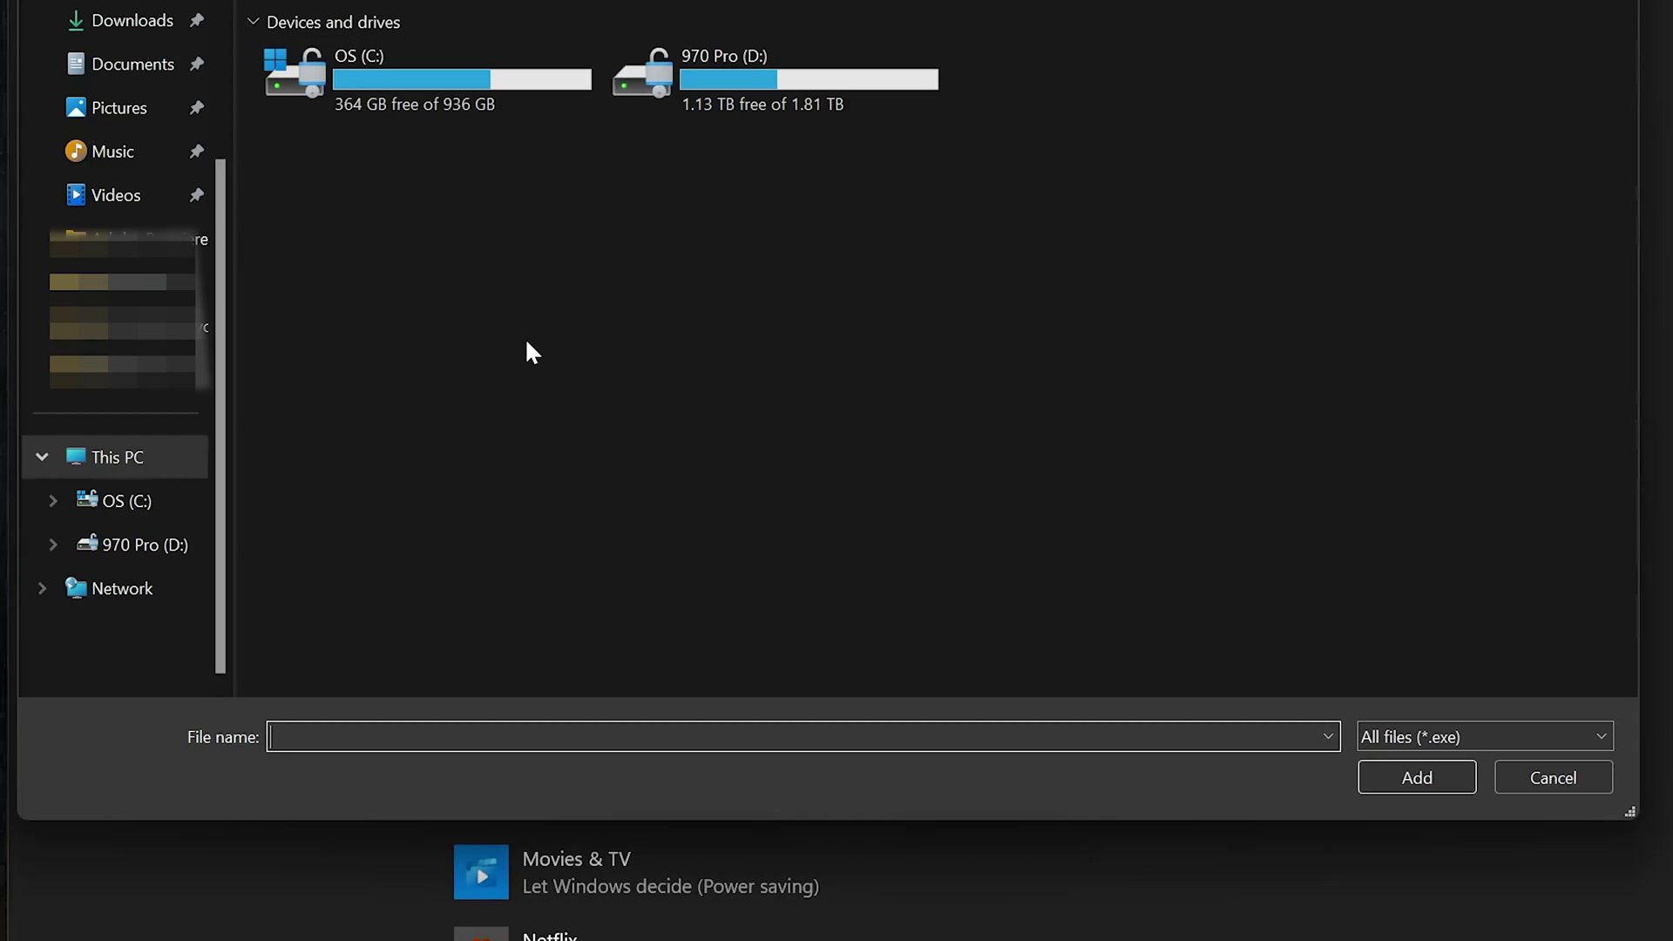
double_click(524, 82)
double_click(494, 434)
scroll(493, 434, "down", 10)
double_click(344, 213)
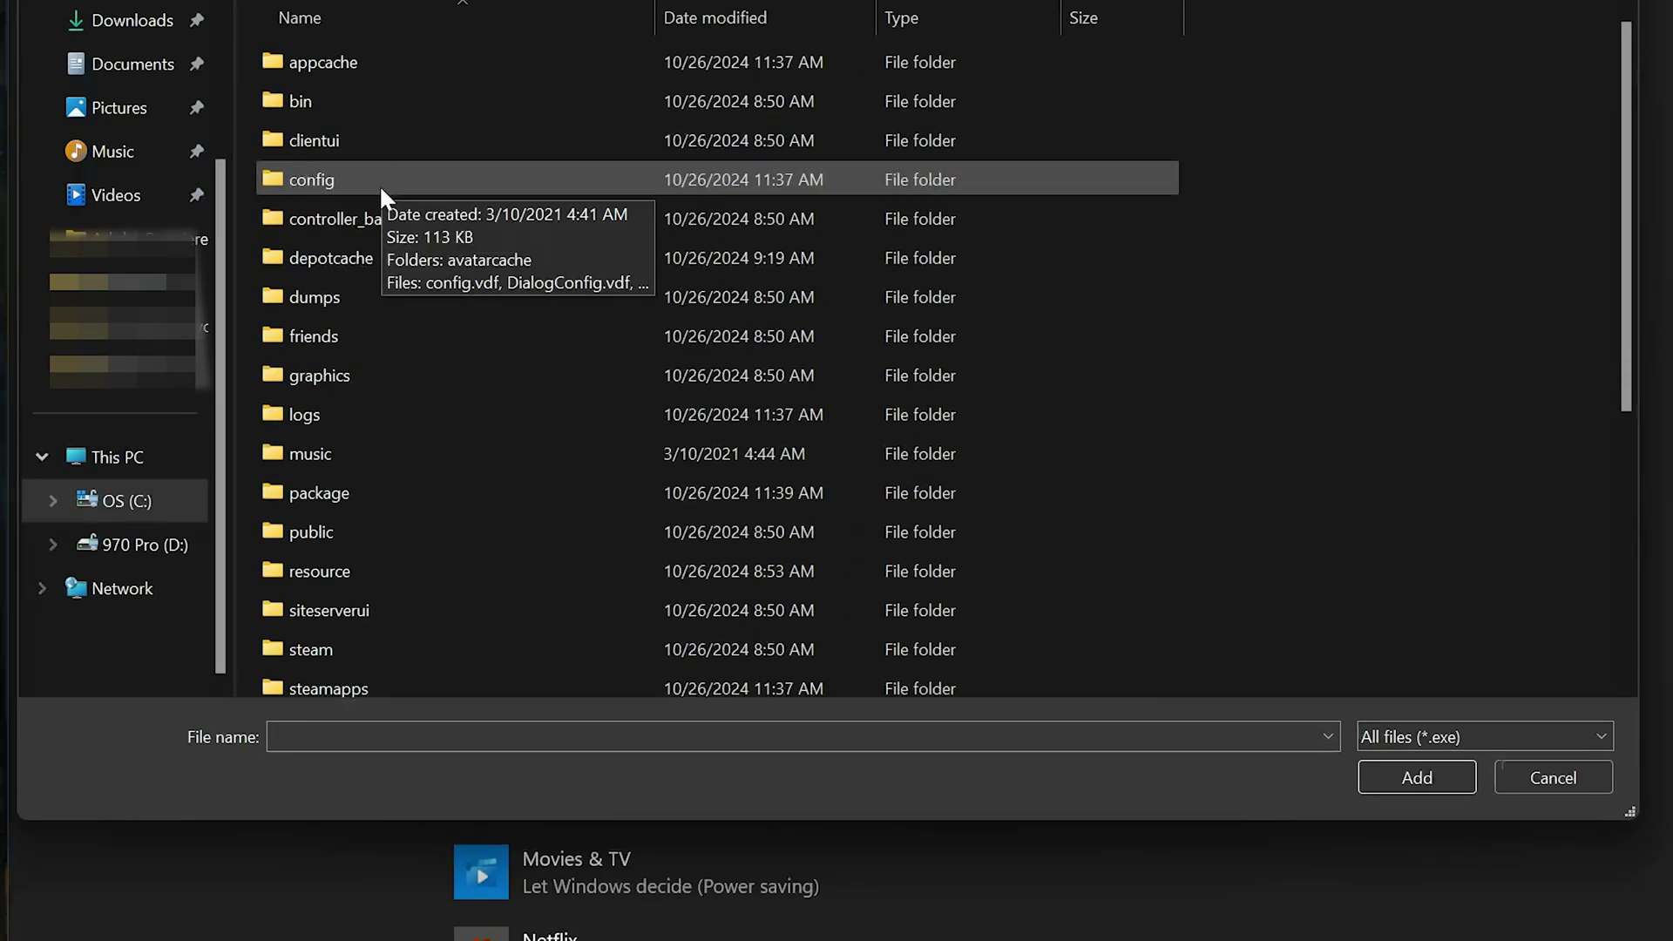
scroll(379, 185, "down", 5)
double_click(356, 101)
double_click(366, 63)
double_click(376, 63)
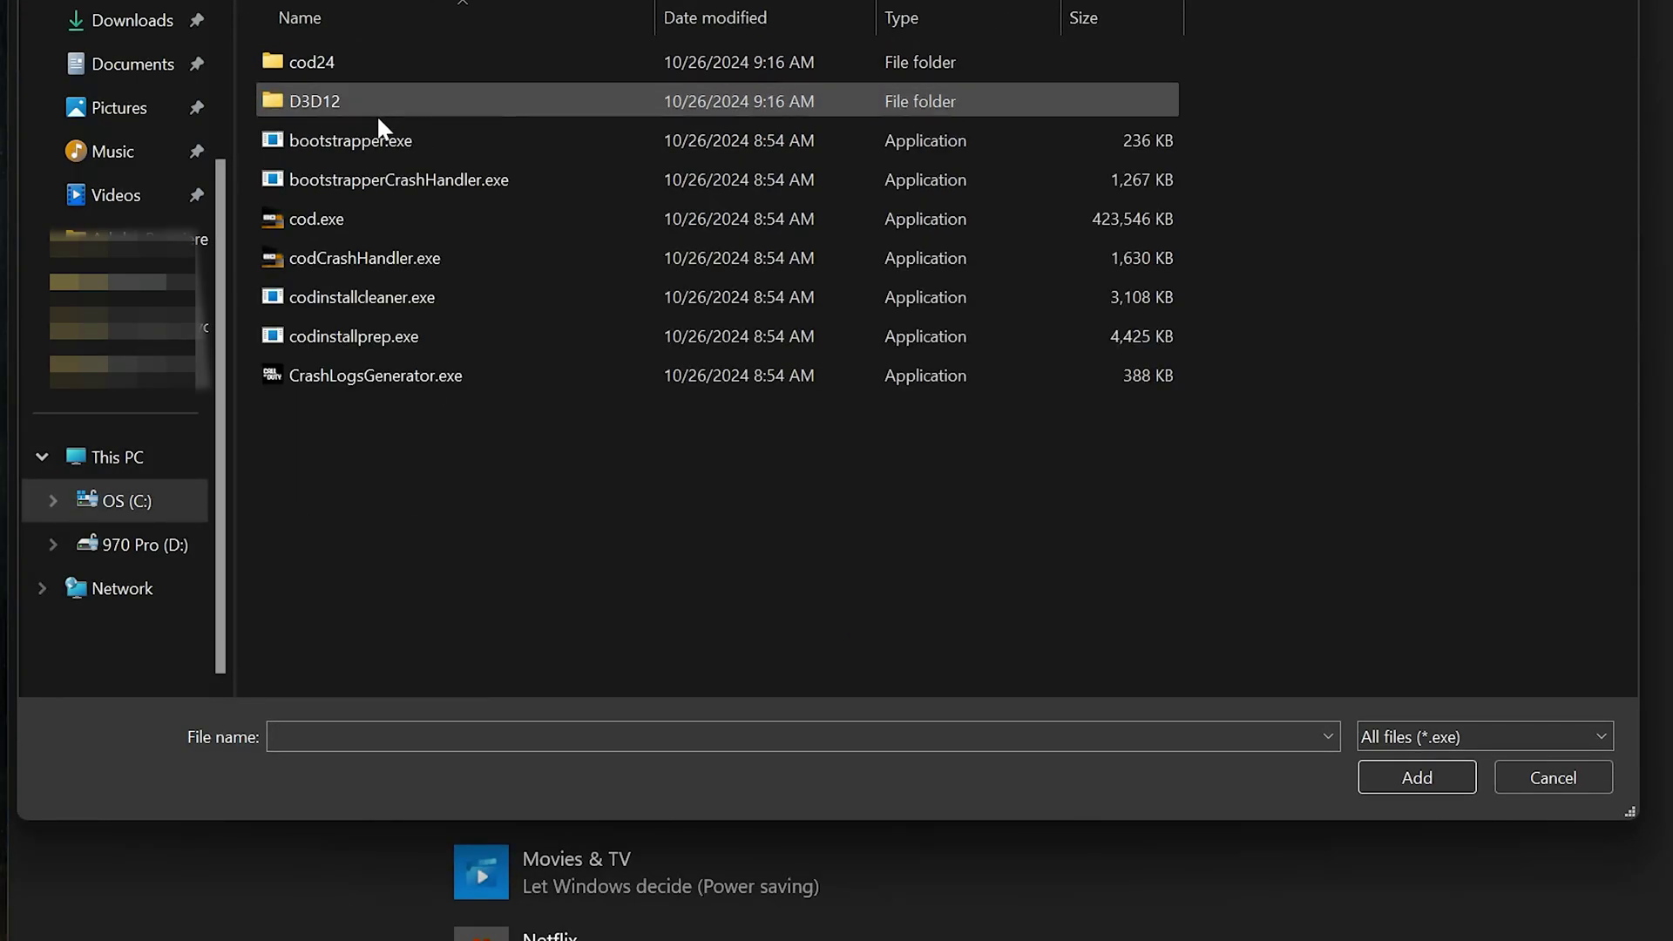
double_click(403, 219)
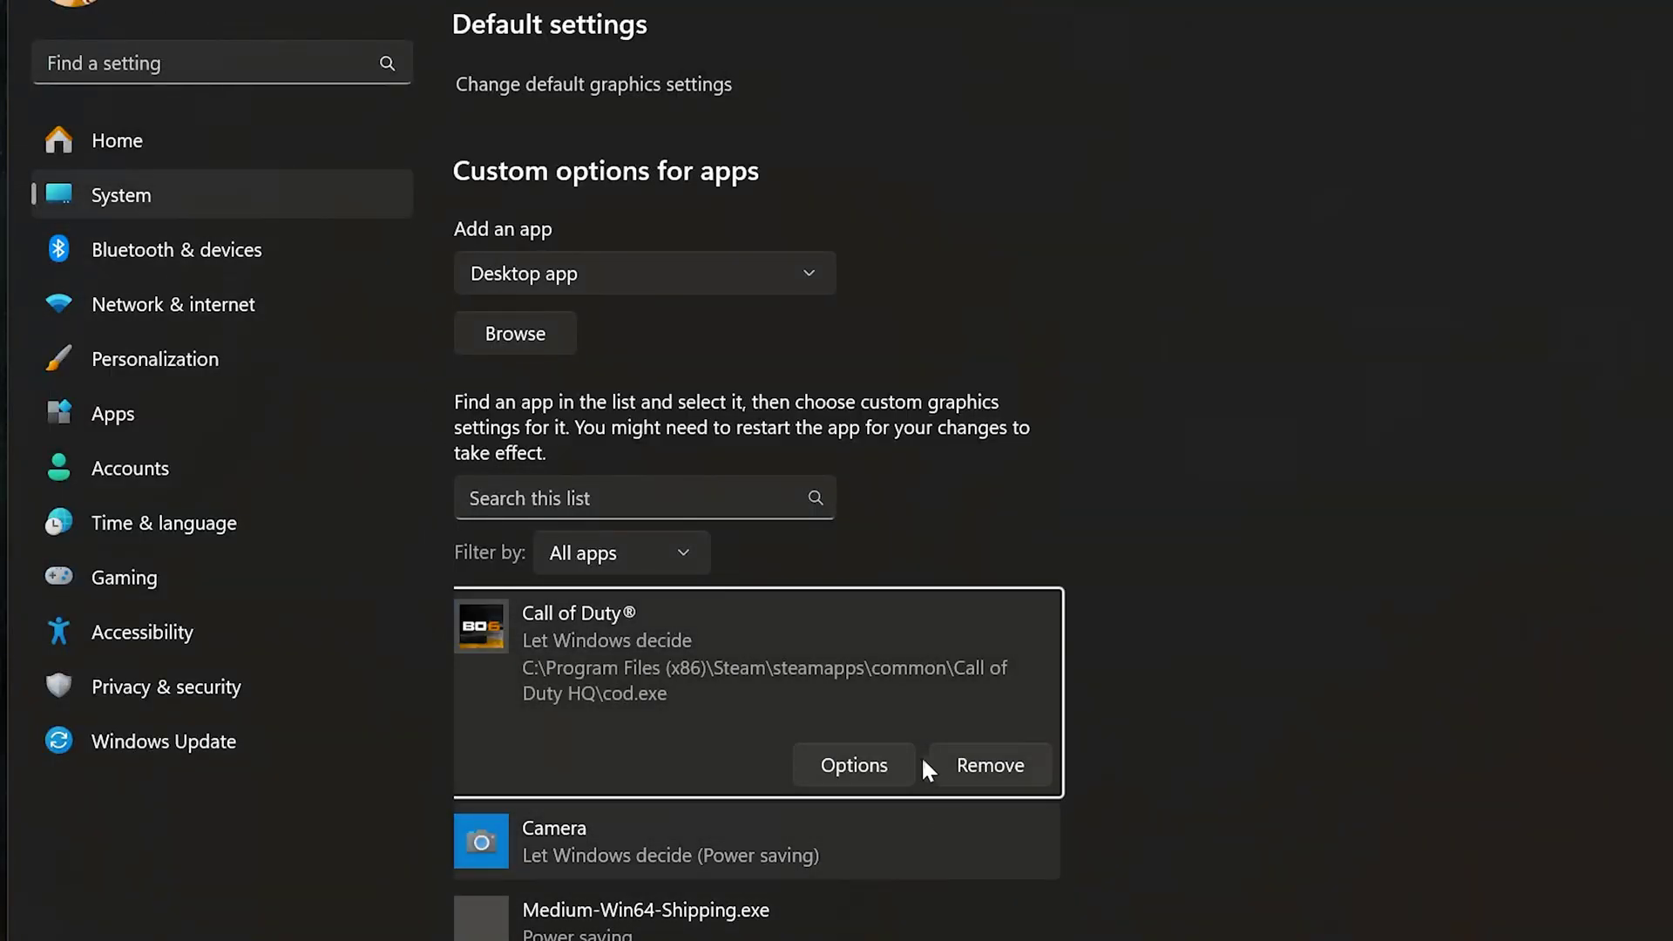
Set cod.exe's graphics preference to High performance and save it.
left_click(859, 767)
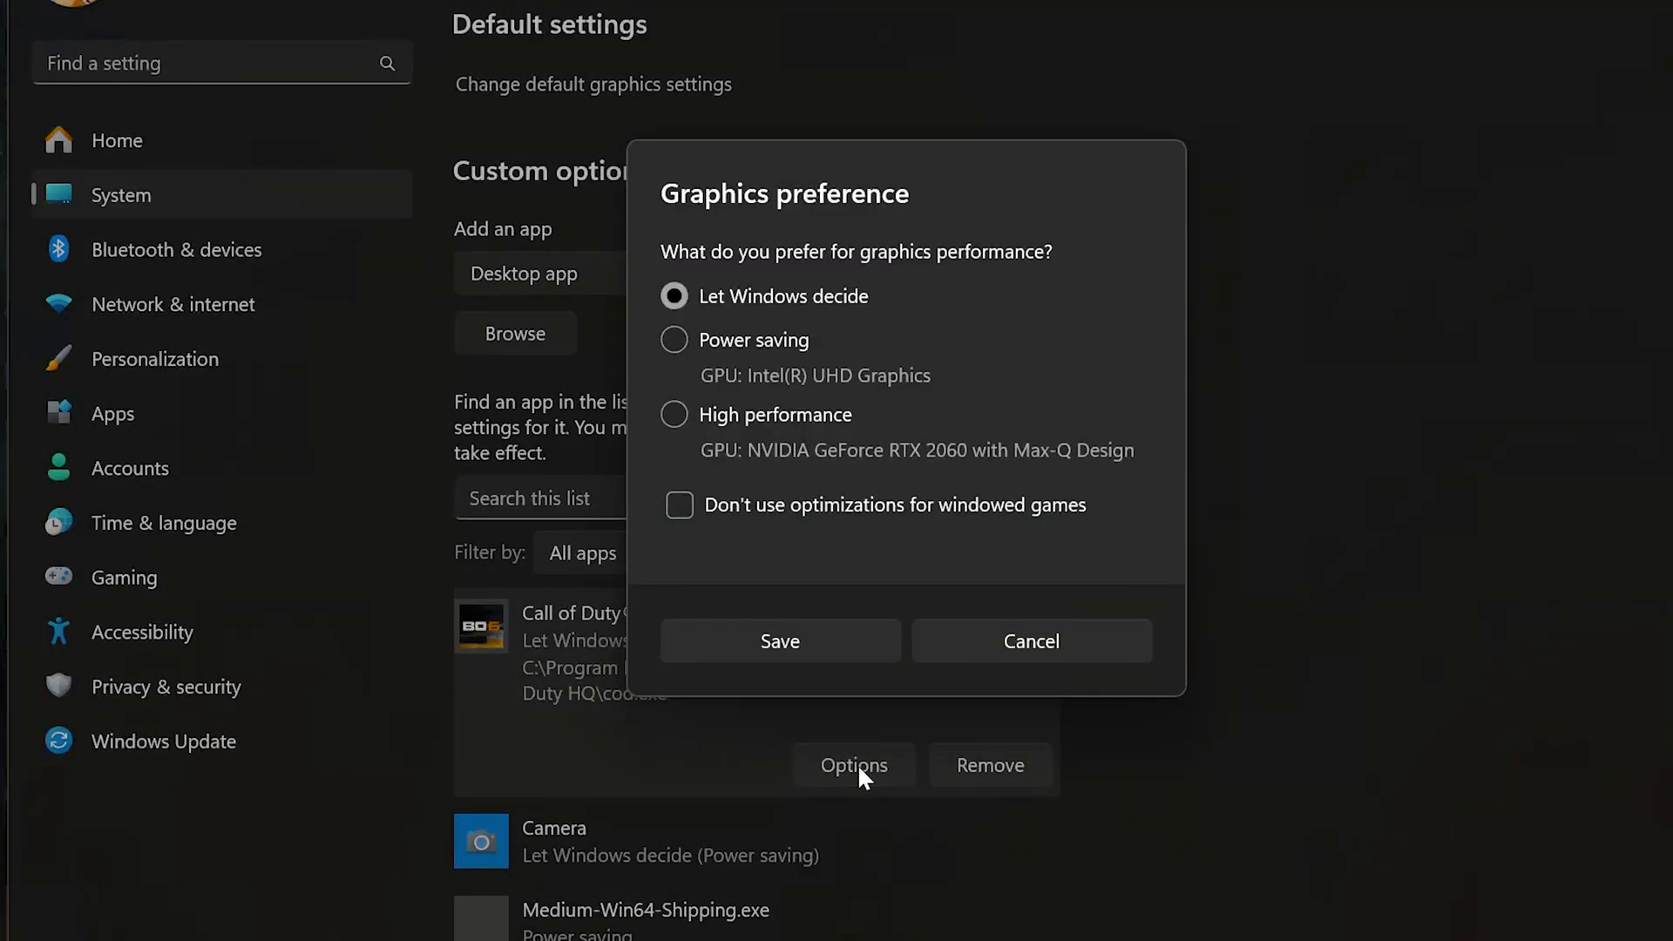
left_click(676, 416)
left_click(800, 641)
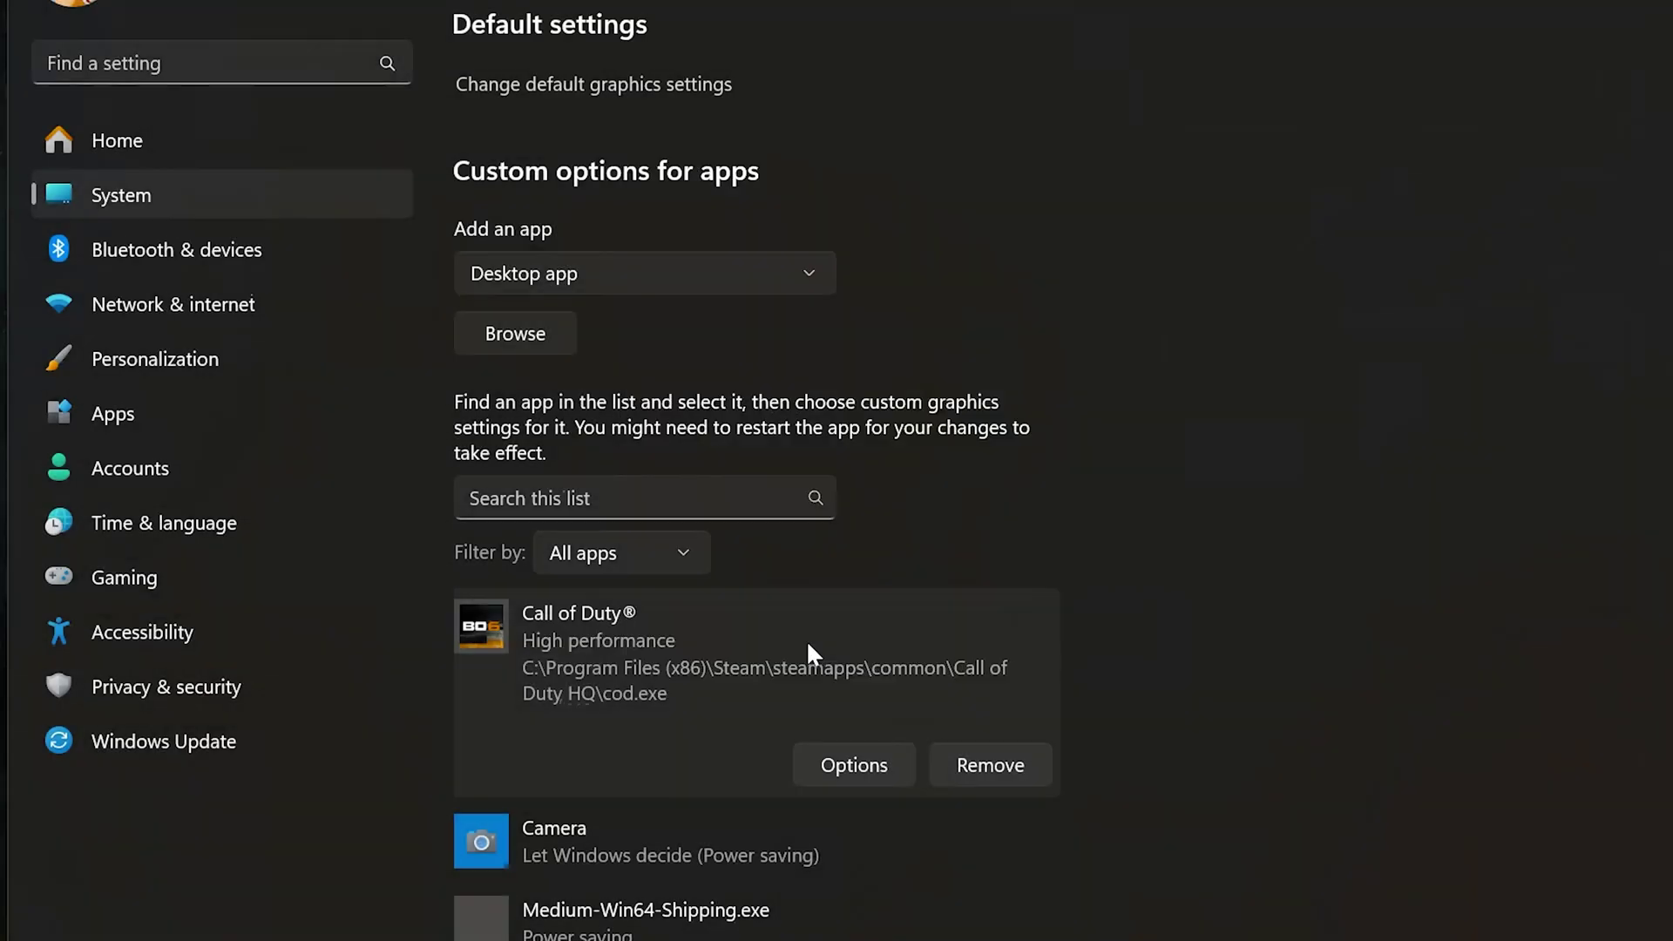